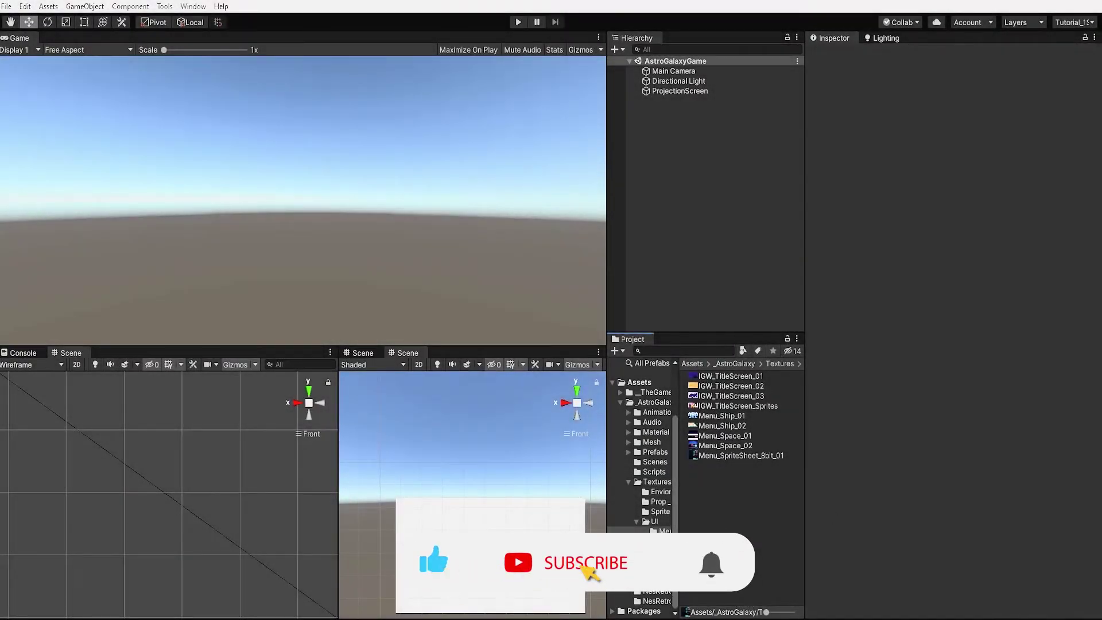
# Step: Select the Menu_Space_01 texture in the Textures folder
pyautogui.click(740, 435)
# Step: Switch all nine textures from Default to Sprite (2D and UI) and apply
pyautogui.click(752, 455)
pyautogui.keyDown('shift'); pyautogui.click(750, 381); pyautogui.keyUp('shift')
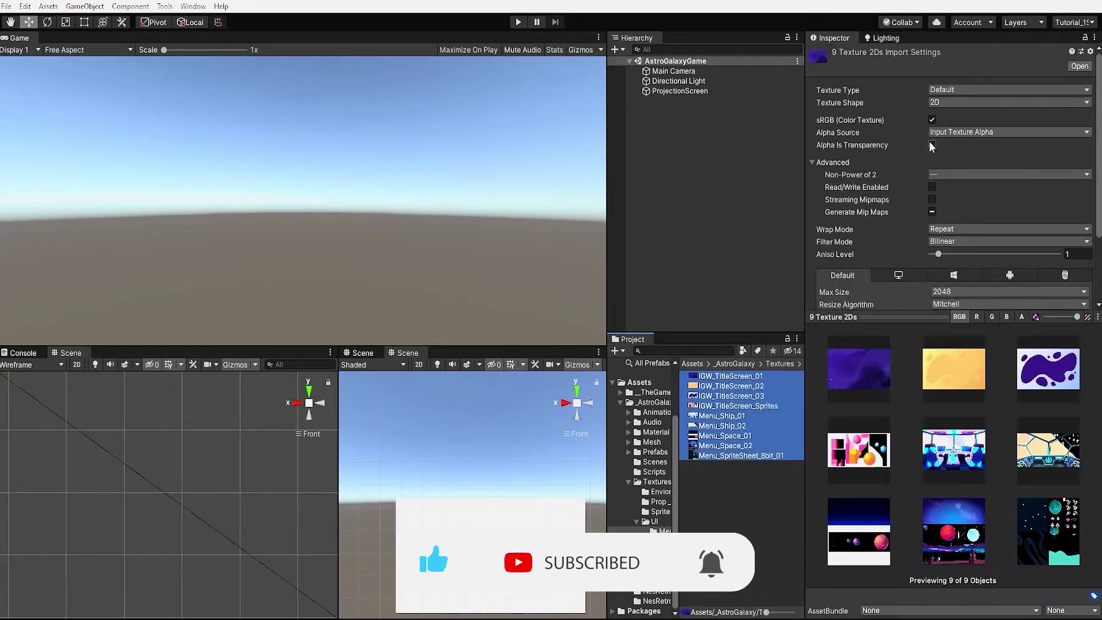
pyautogui.click(968, 91)
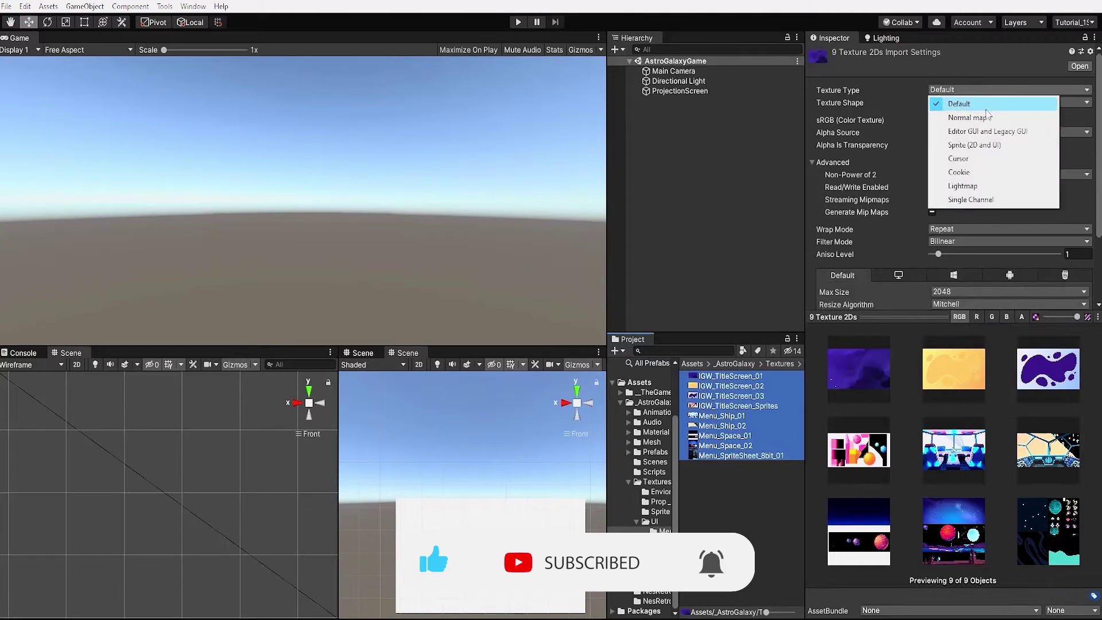
pyautogui.click(1007, 151)
pyautogui.scroll(-5, 1066, 230)
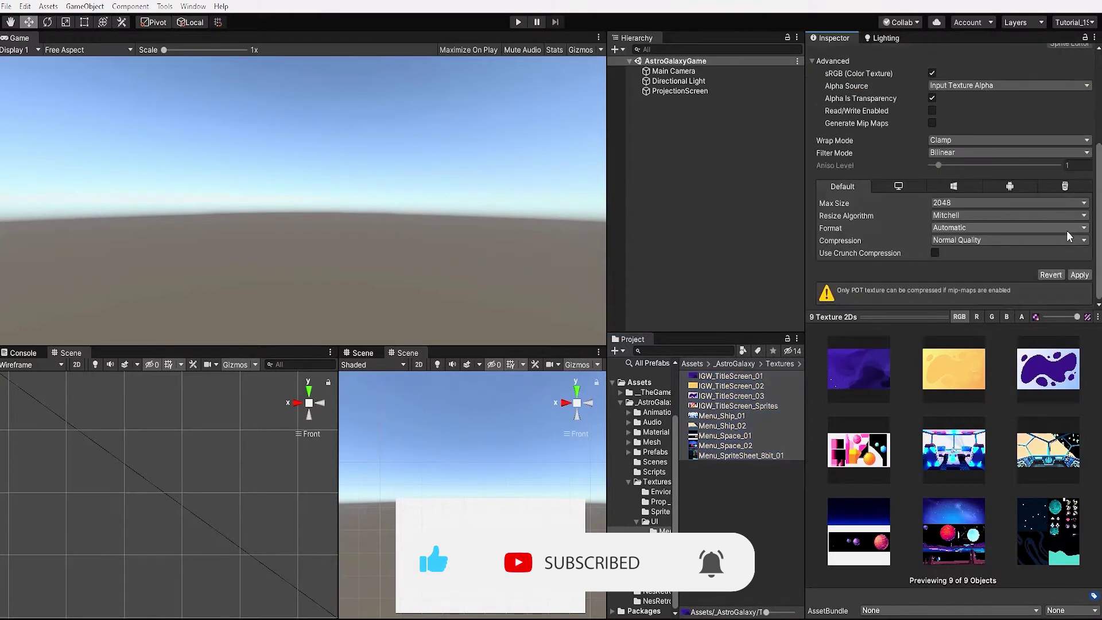
pyautogui.click(1079, 275)
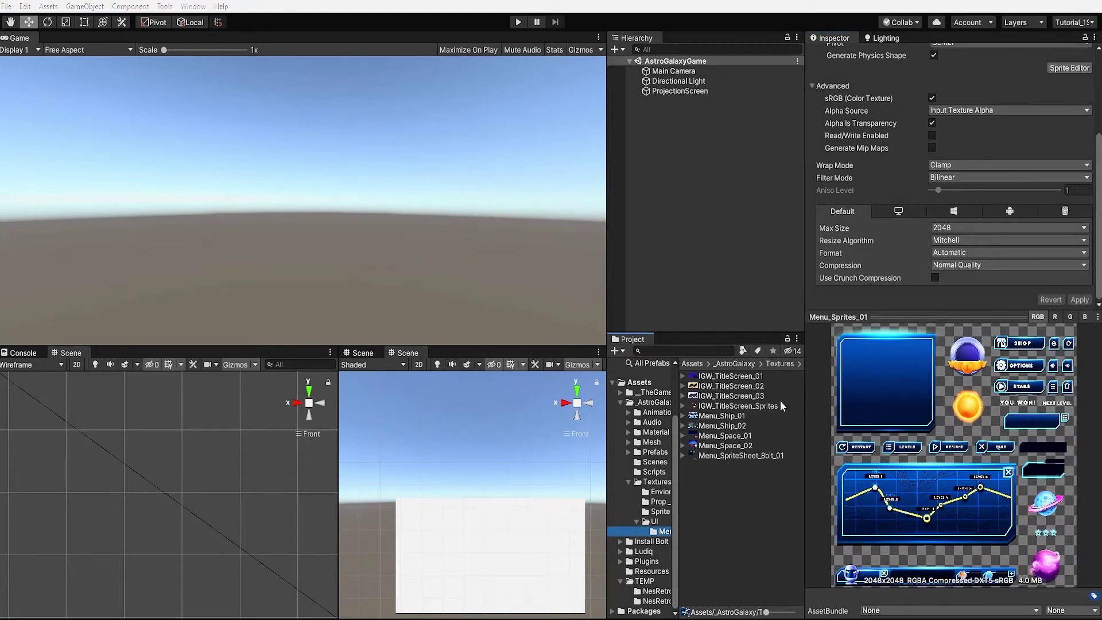
# Step: Preview the IGW_TitleScreen_Sprites, Menu_Ship_01, Menu_Space and Menu_SpriteSheet_8bit_01 textures
pyautogui.click(755, 407)
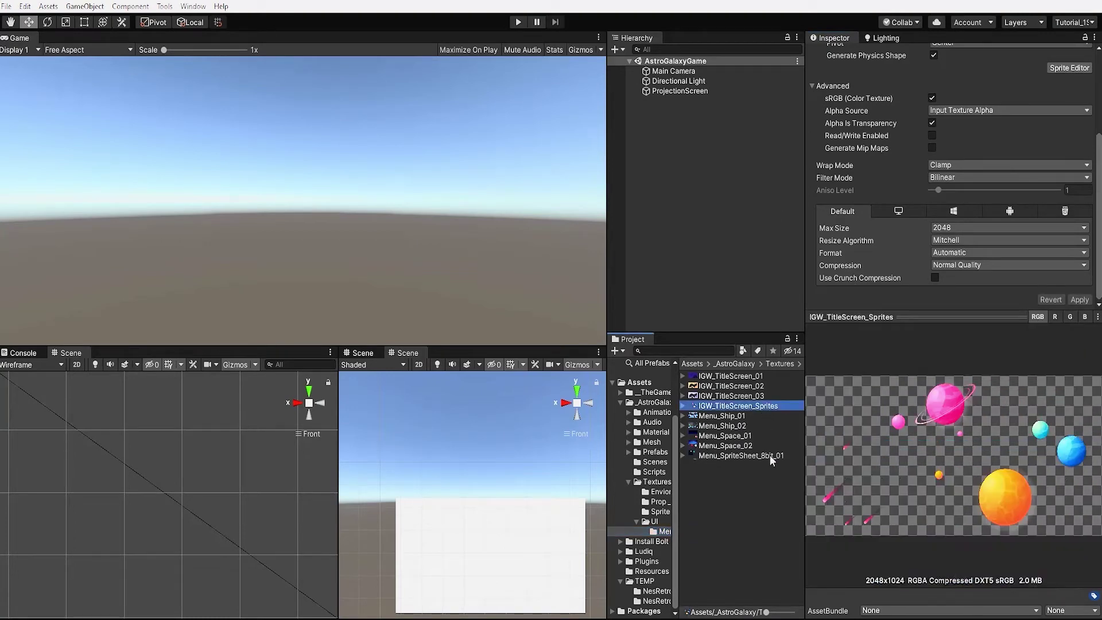
pyautogui.click(738, 417)
pyautogui.click(747, 436)
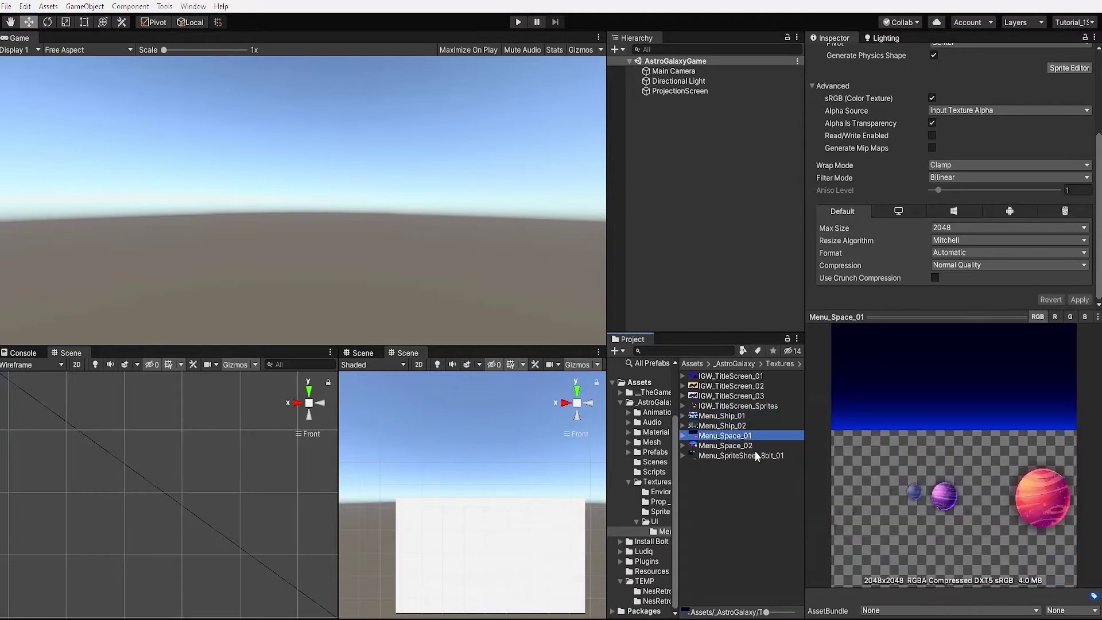
pyautogui.click(748, 445)
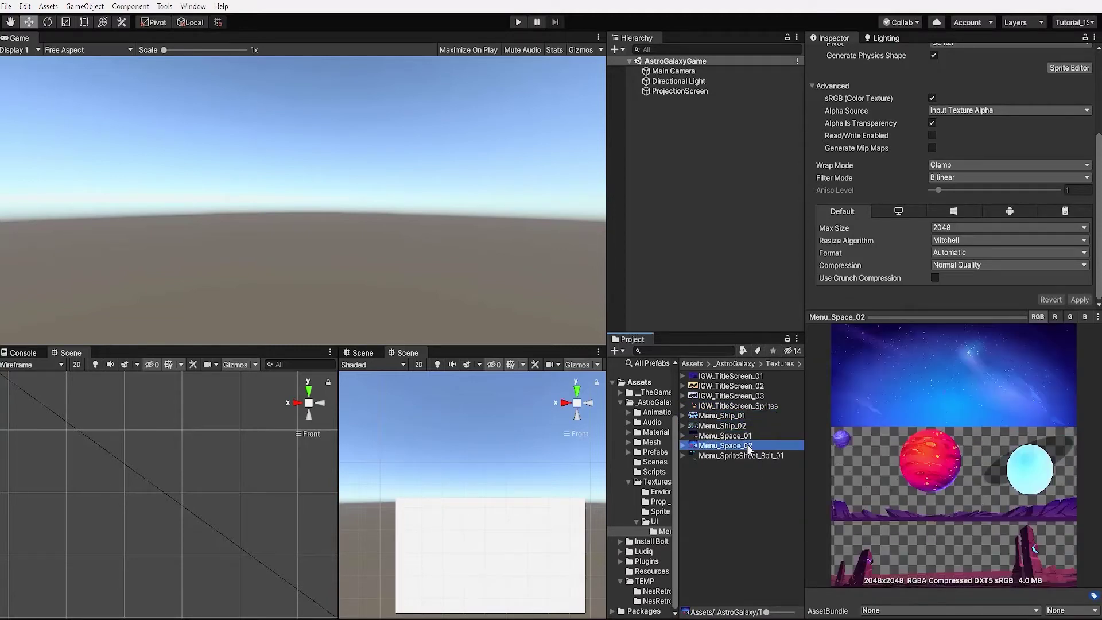
pyautogui.click(746, 456)
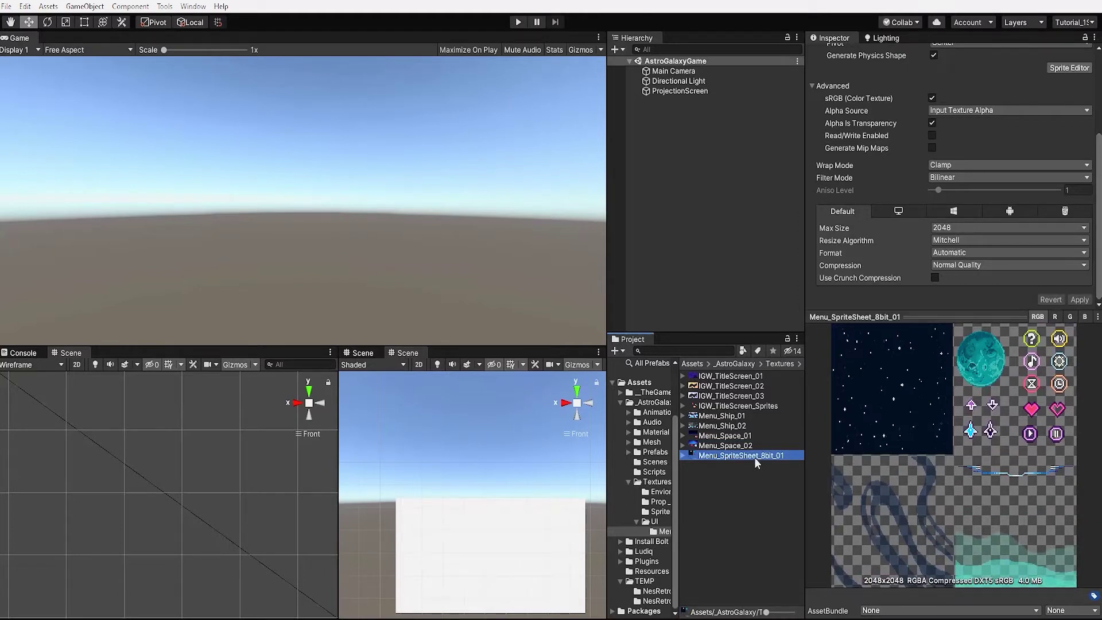
# Step: Set IGW_TitleScreen_Sprites, both Menu_Space textures and Menu_SpriteSheet_8bit_01 to Multiple sprite mode and apply
pyautogui.click(740, 406)
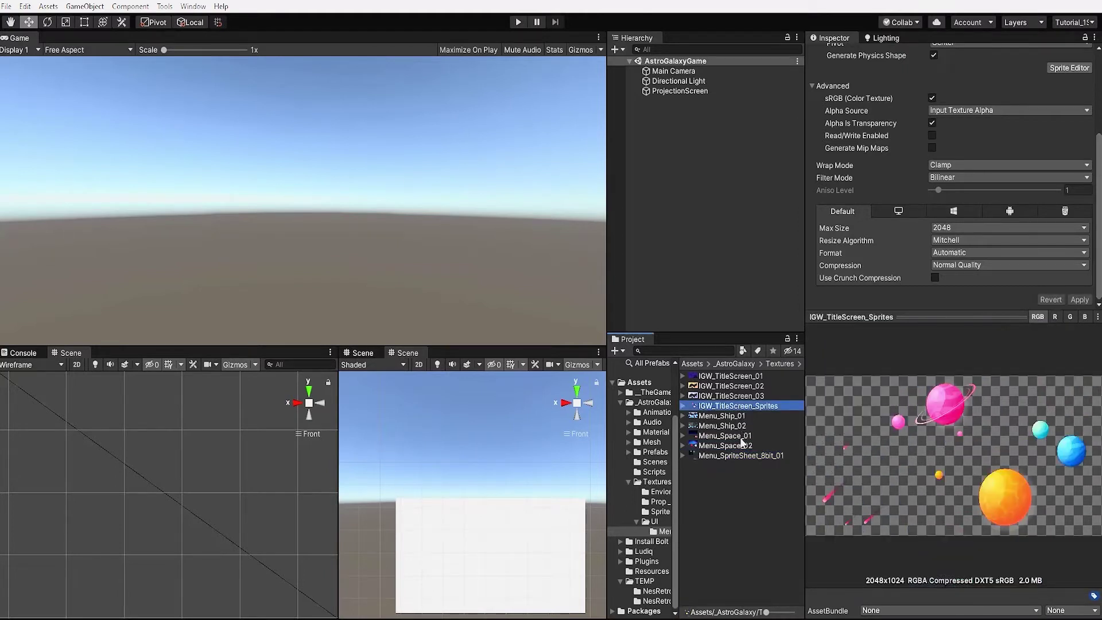
pyautogui.keyDown('ctrl'); pyautogui.click(737, 435); pyautogui.keyUp('ctrl')
pyautogui.keyDown('shift'); pyautogui.click(740, 455); pyautogui.keyUp('shift')
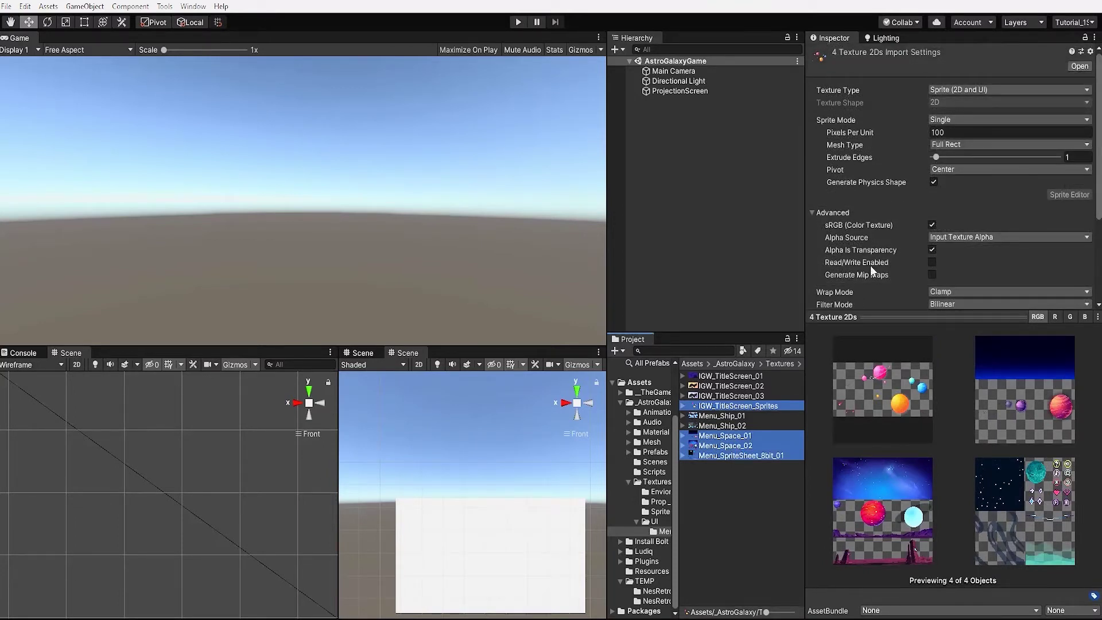
pyautogui.click(979, 120)
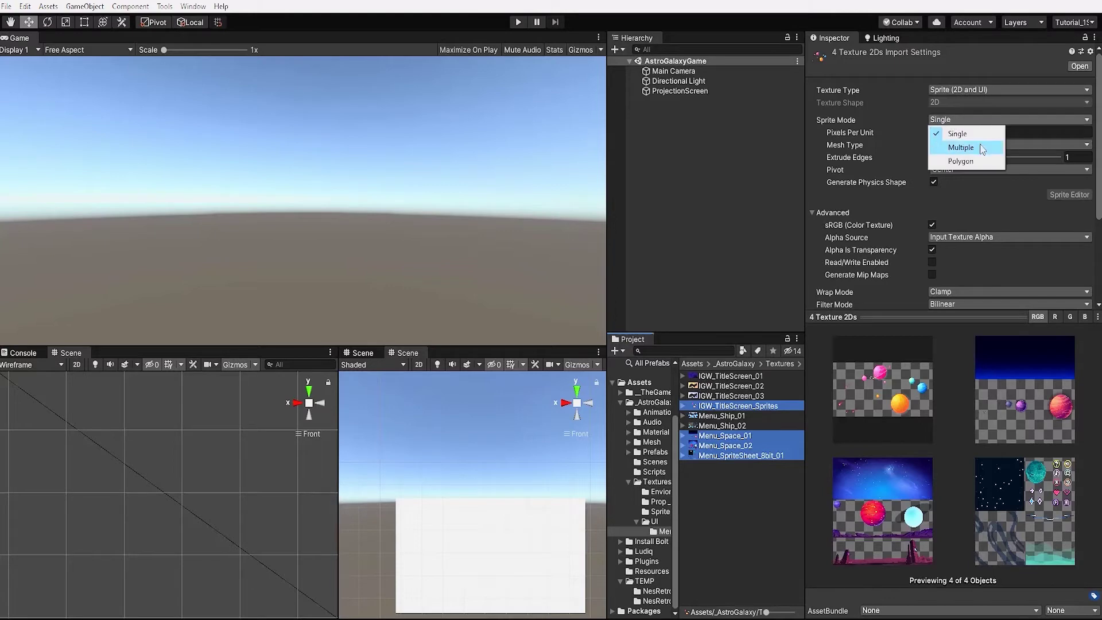
pyautogui.click(961, 148)
pyautogui.scroll(-3, 1001, 184)
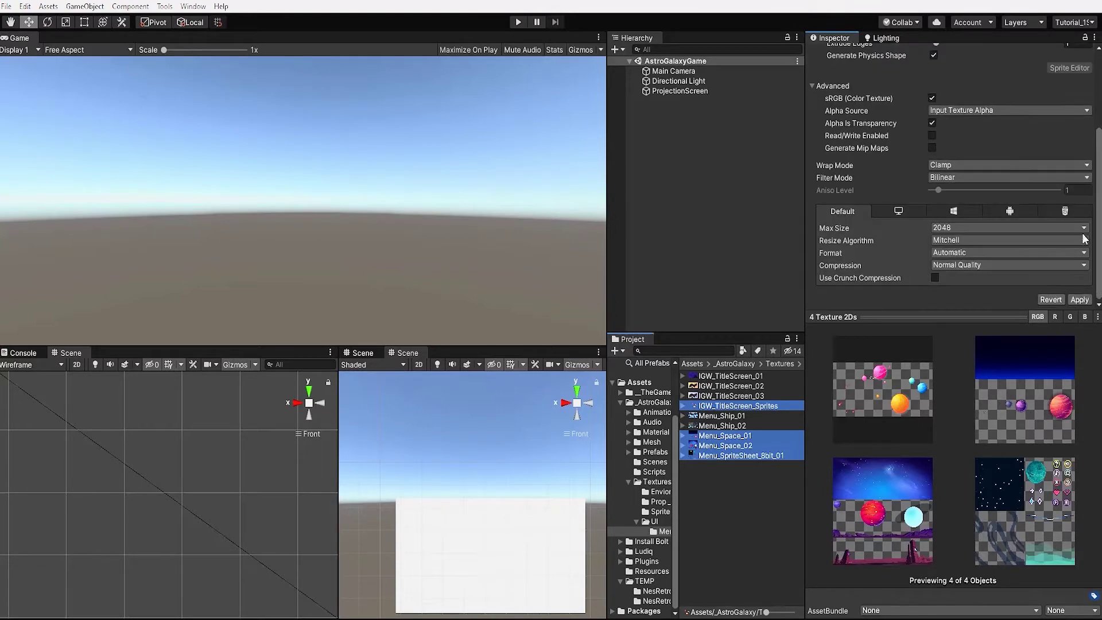
pyautogui.click(1079, 300)
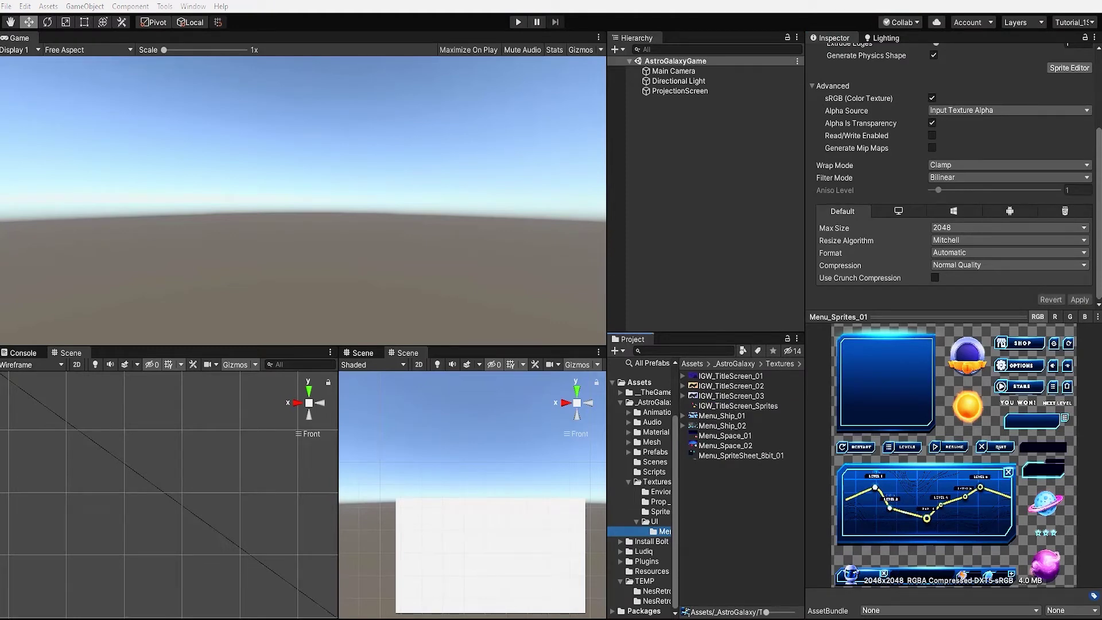
pyautogui.scroll(2, 953, 172)
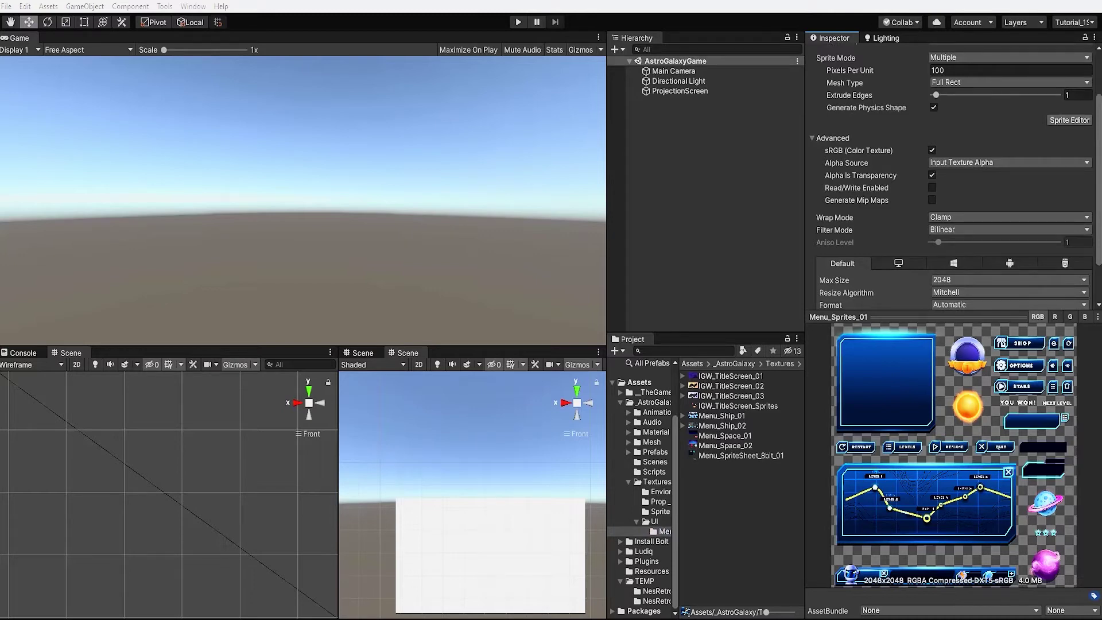
pyautogui.click(191, 7)
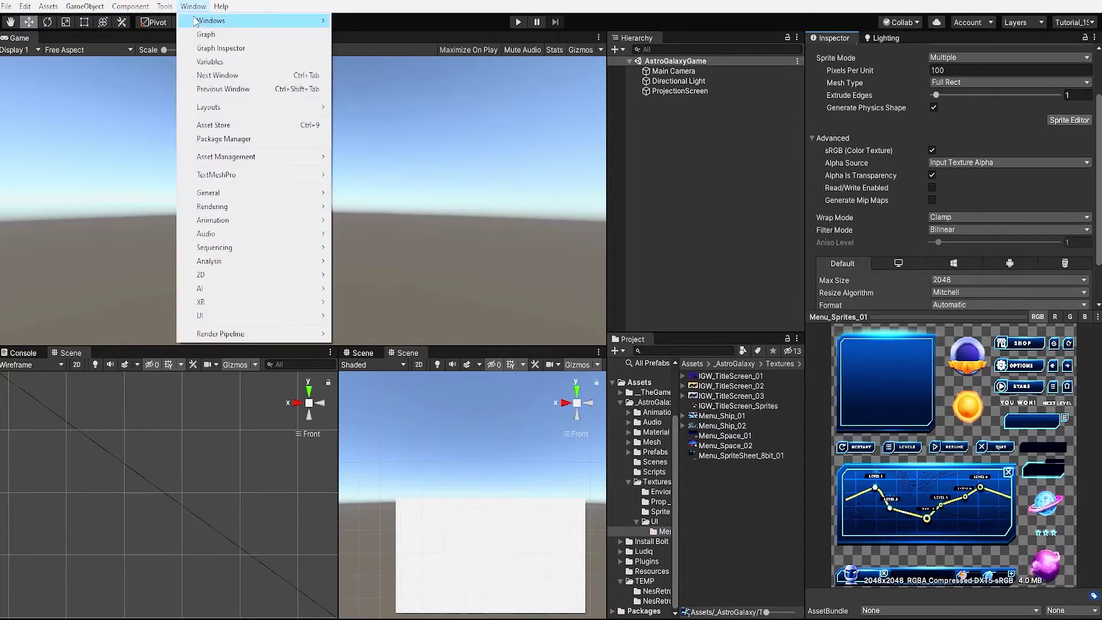
pyautogui.click(251, 140)
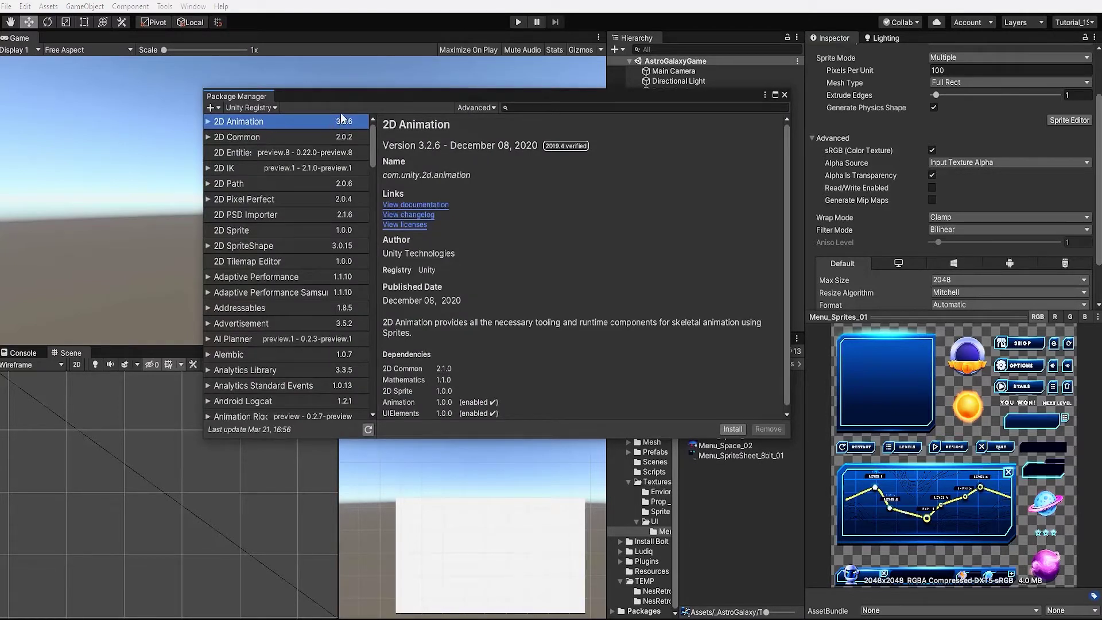
pyautogui.click(293, 230)
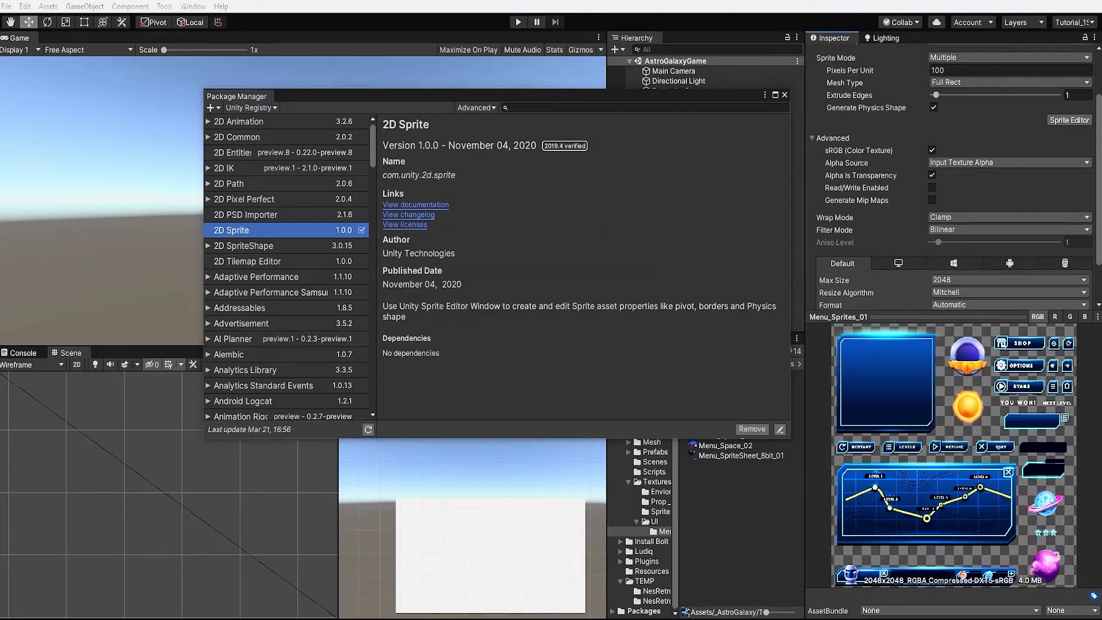
pyautogui.click(783, 94)
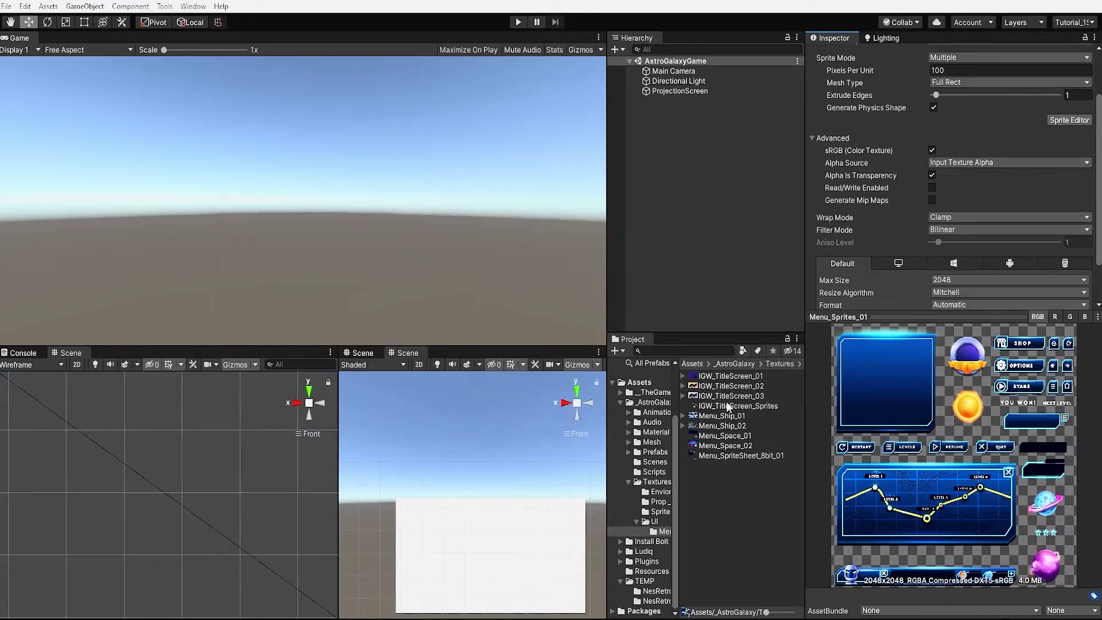
# Step: Open the Menu_Space_02 texture in the Sprite Editor
pyautogui.click(728, 406)
pyautogui.click(727, 436)
pyautogui.click(726, 445)
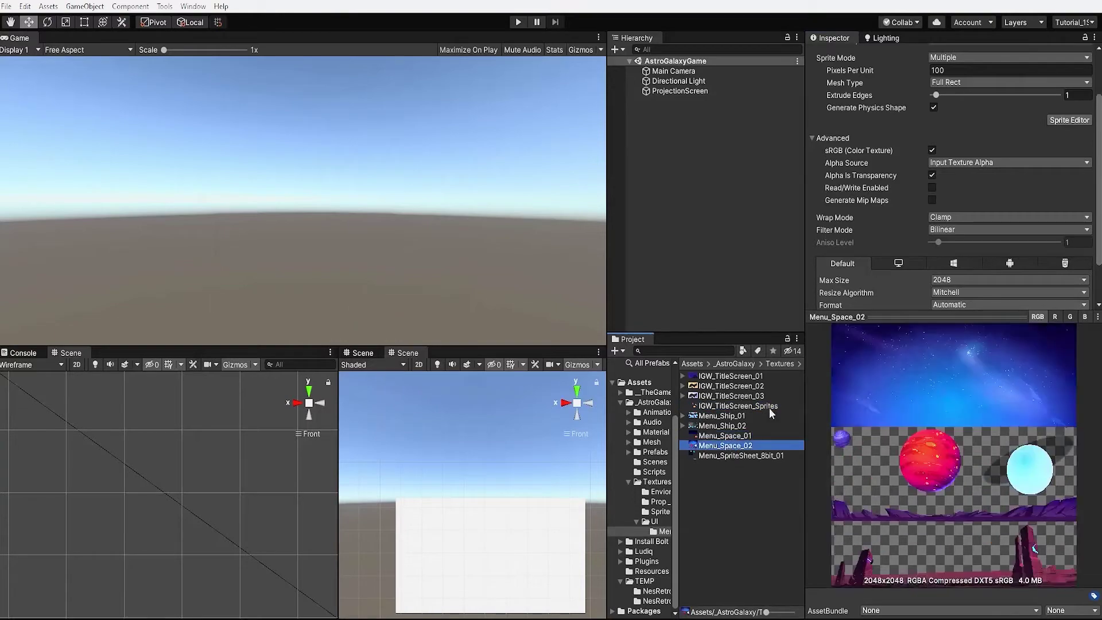
pyautogui.click(1062, 120)
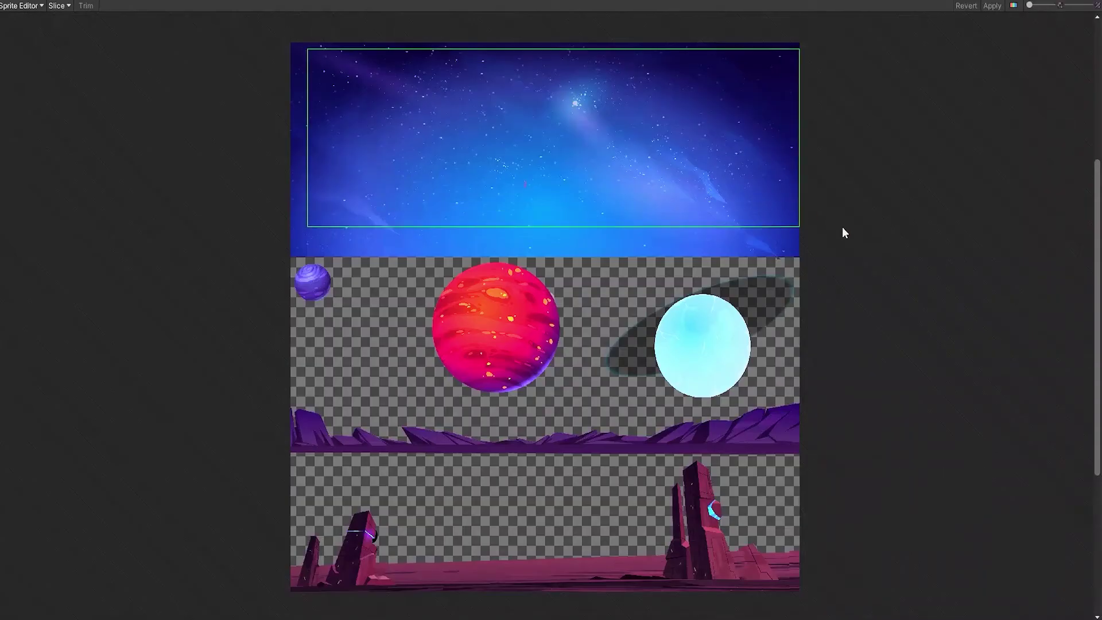
# Step: Stretch the sky sprite rect to the texture borders: 2048×799 from X 0, Y 1249
pyautogui.moveTo(843, 228); pyautogui.dragTo(853, 263)
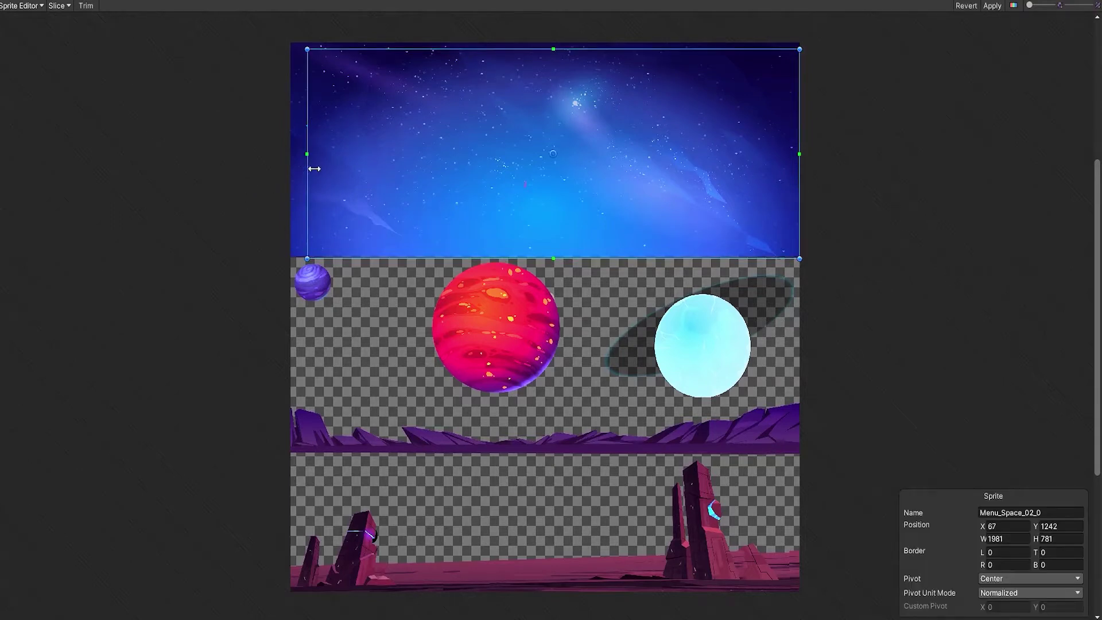
pyautogui.moveTo(314, 169); pyautogui.dragTo(270, 170)
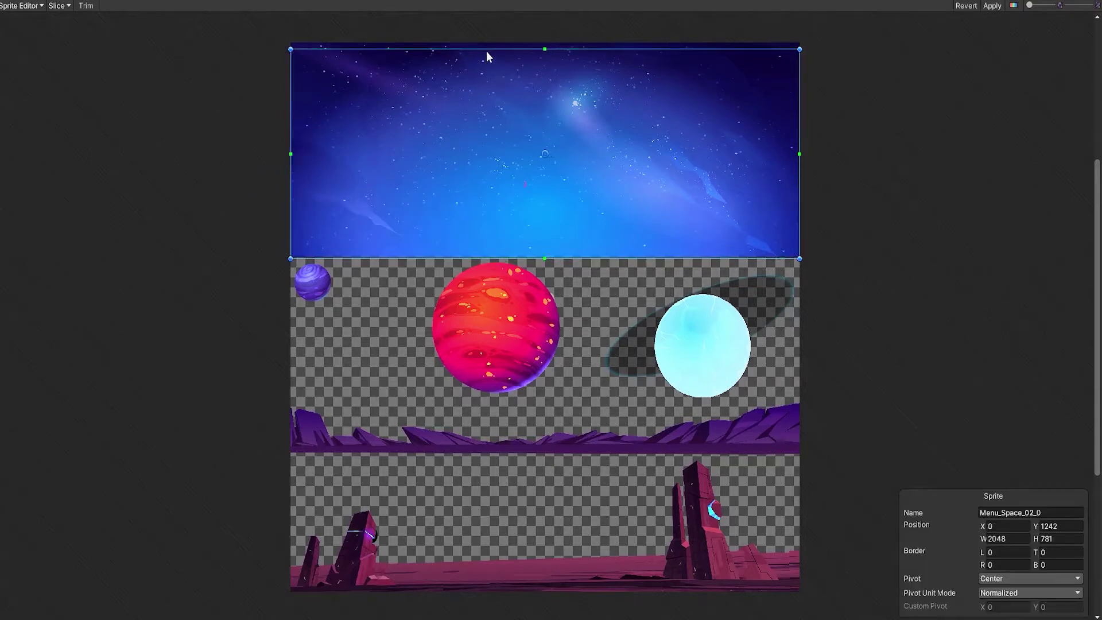
pyautogui.moveTo(488, 49); pyautogui.dragTo(486, 43)
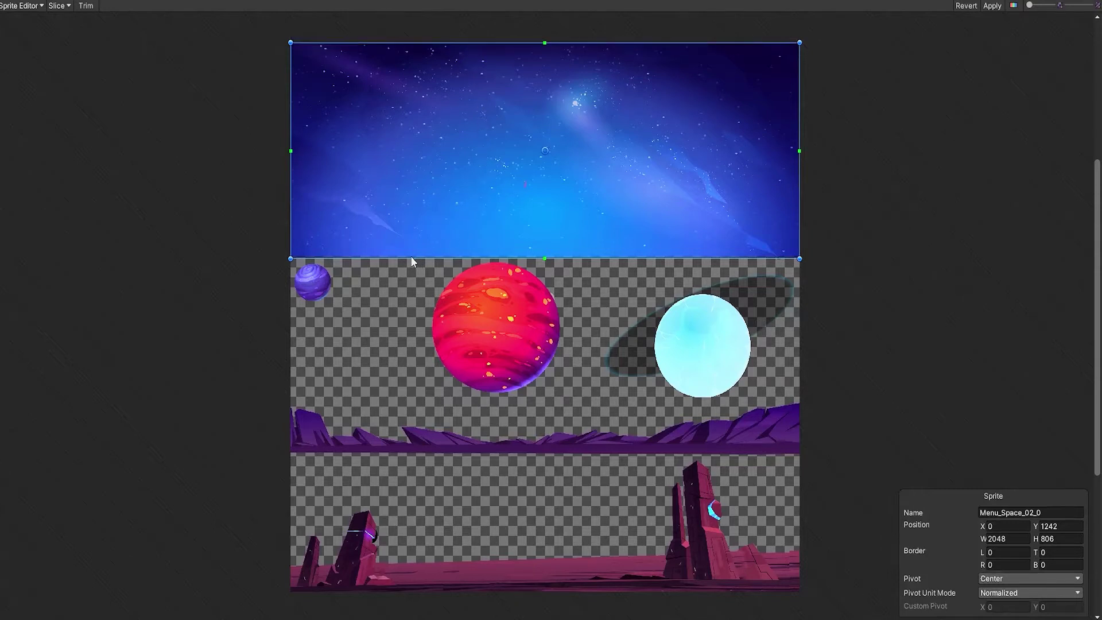
pyautogui.moveTo(415, 265); pyautogui.dragTo(416, 264)
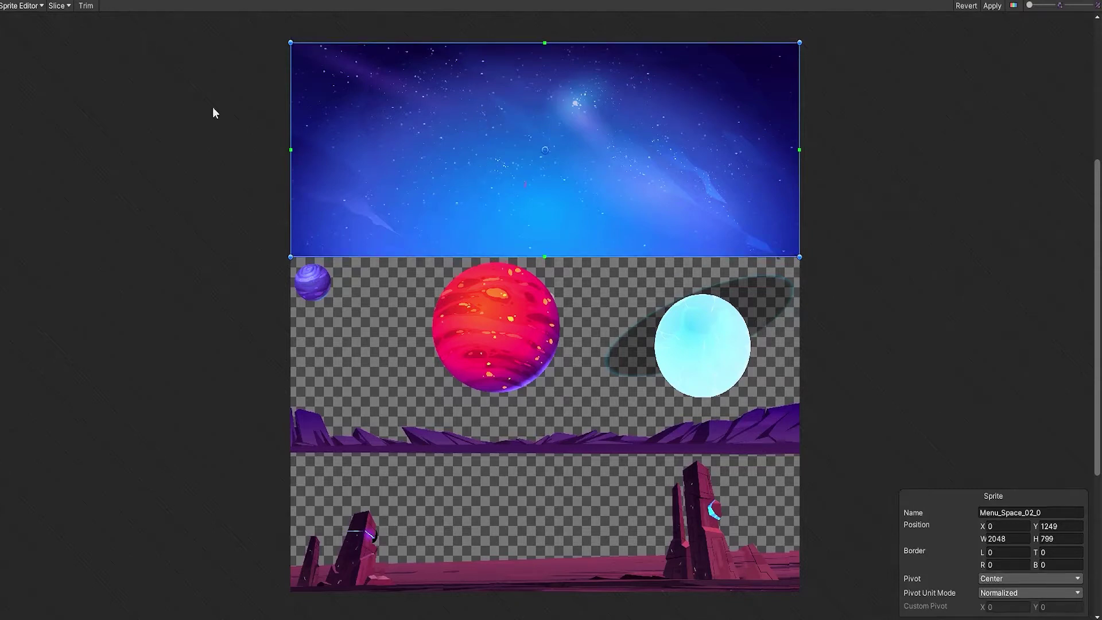
pyautogui.click(53, 6)
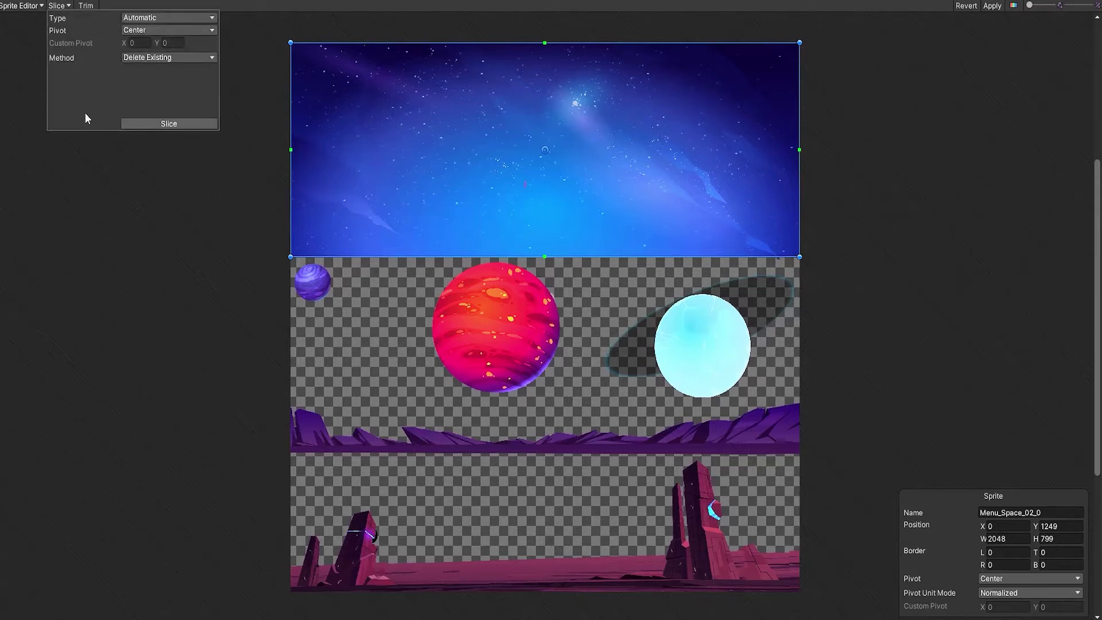
# Step: Auto-slice Menu_Space_02 into six sprites and trim the sky sprite to 2048×792 at Y 1256
pyautogui.click(157, 124)
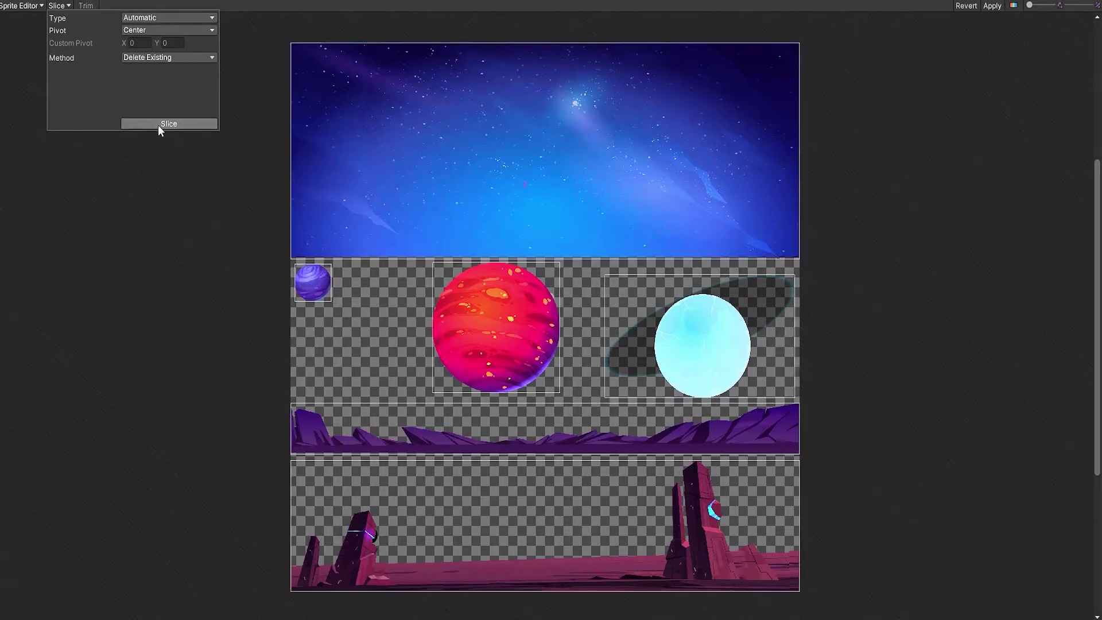
pyautogui.click(613, 281)
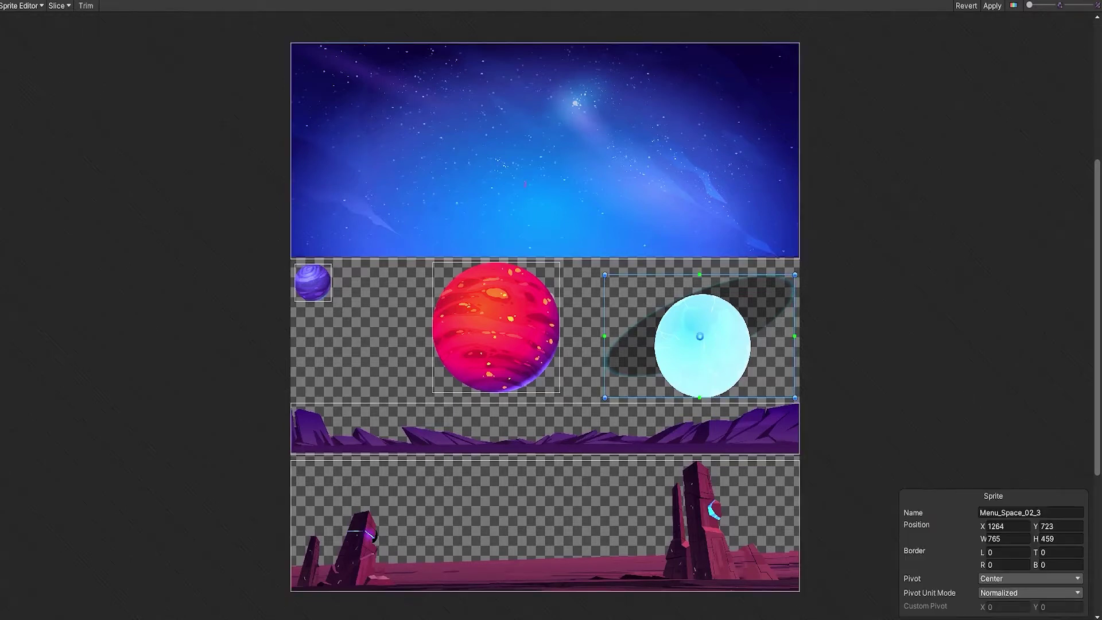
pyautogui.click(637, 244)
pyautogui.moveTo(562, 265); pyautogui.dragTo(553, 262)
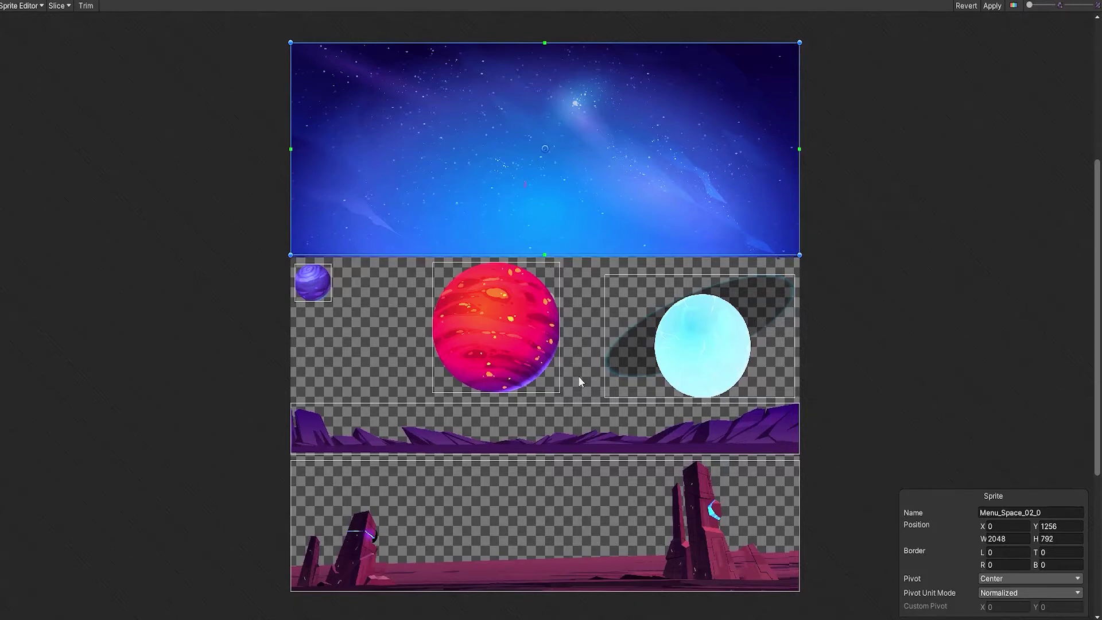
# Step: Set both the purple mountain strip and rocky ground strip pivots to Bottom Center
pyautogui.click(572, 431)
pyautogui.moveTo(545, 431); pyautogui.dragTo(573, 422)
pyautogui.click(1027, 578)
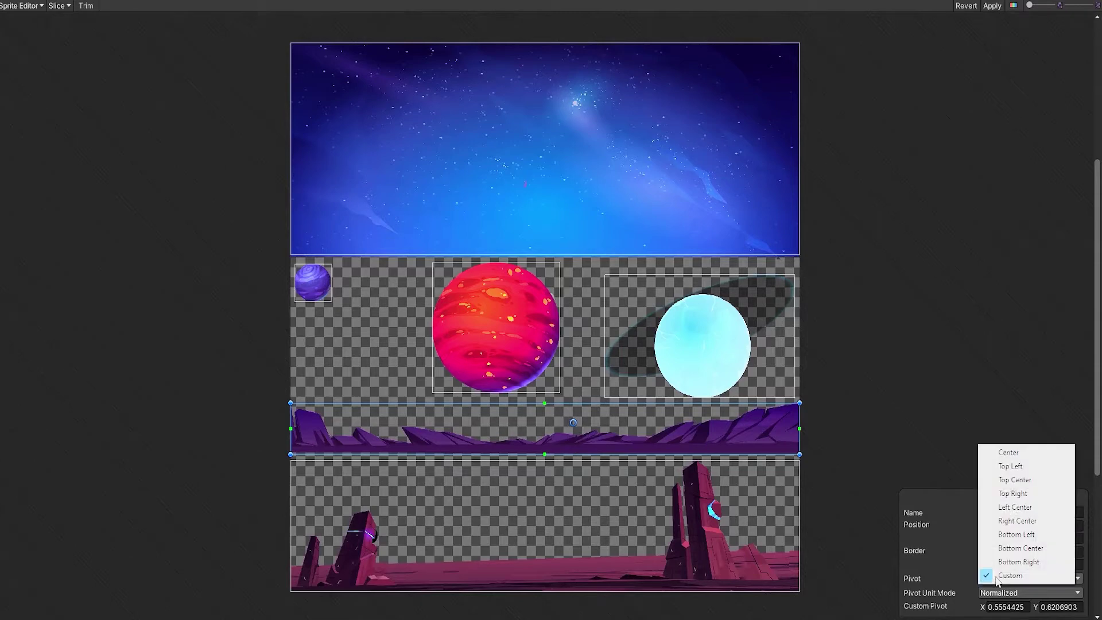
pyautogui.click(1014, 457)
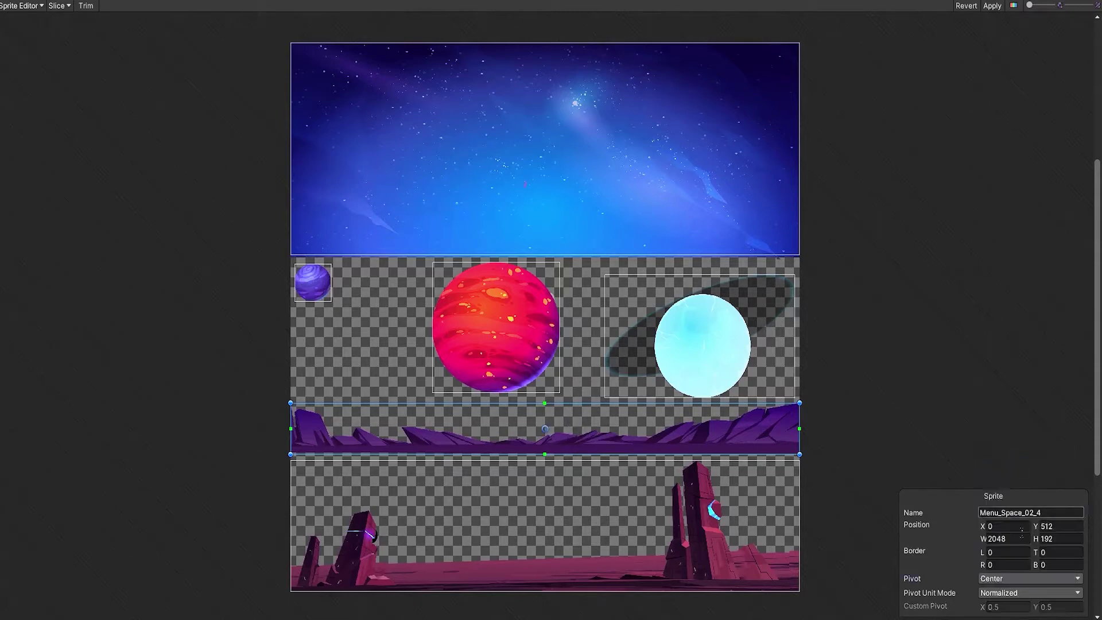
pyautogui.click(1006, 579)
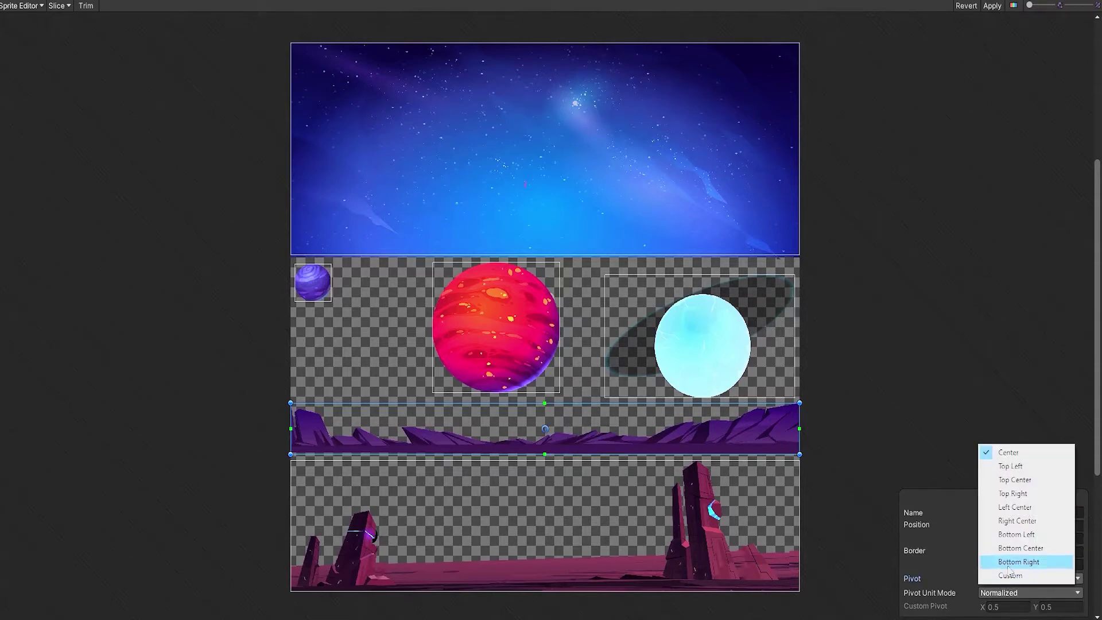
pyautogui.click(1031, 512)
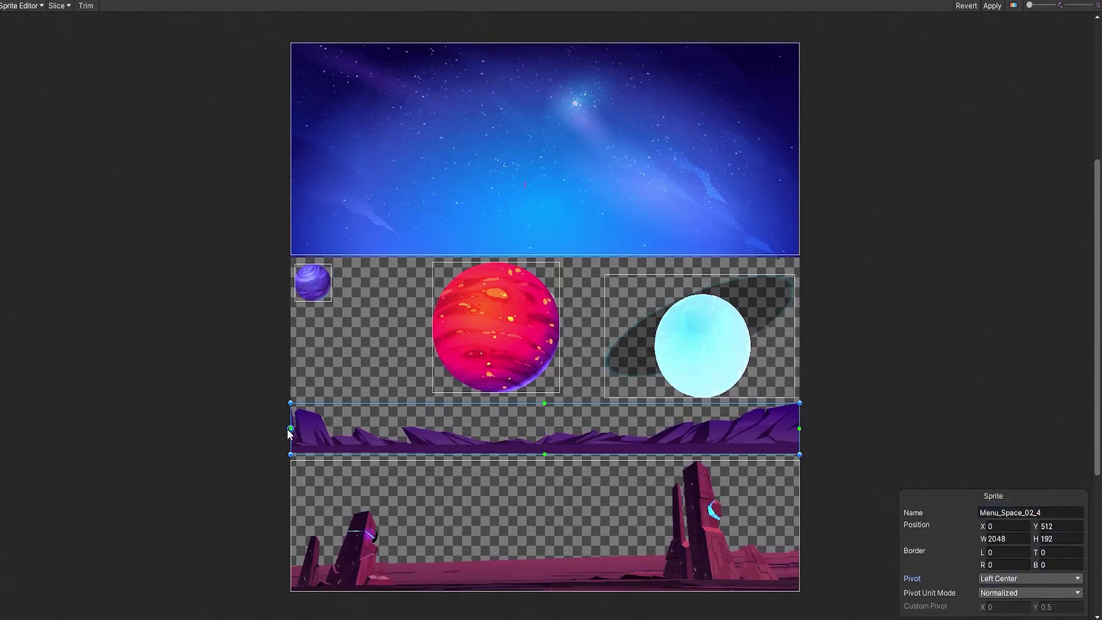
pyautogui.click(1007, 578)
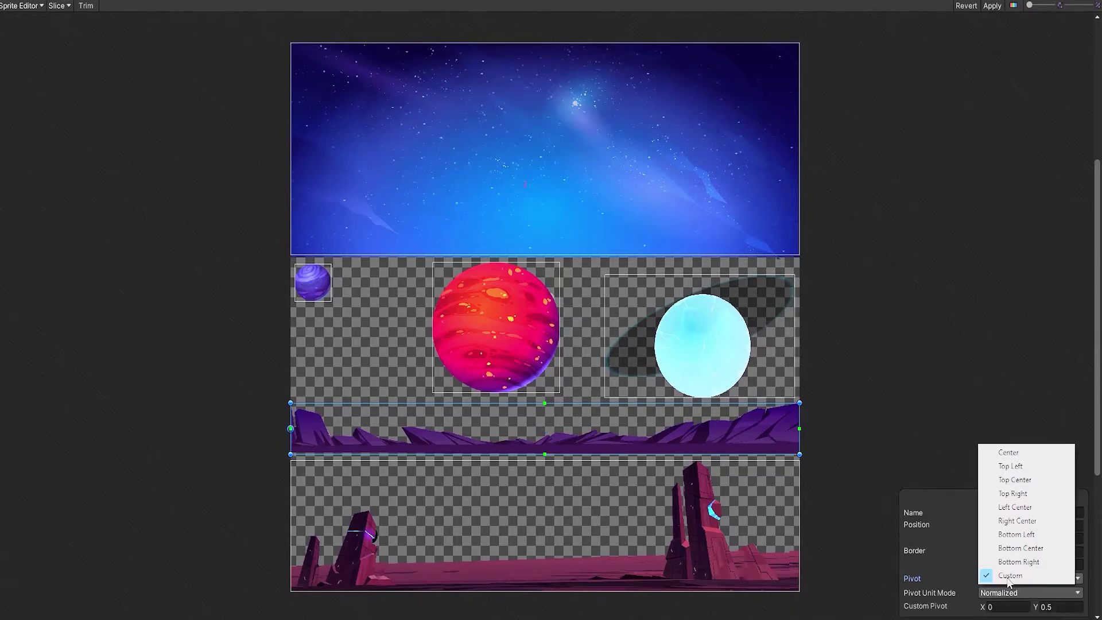
pyautogui.click(1017, 549)
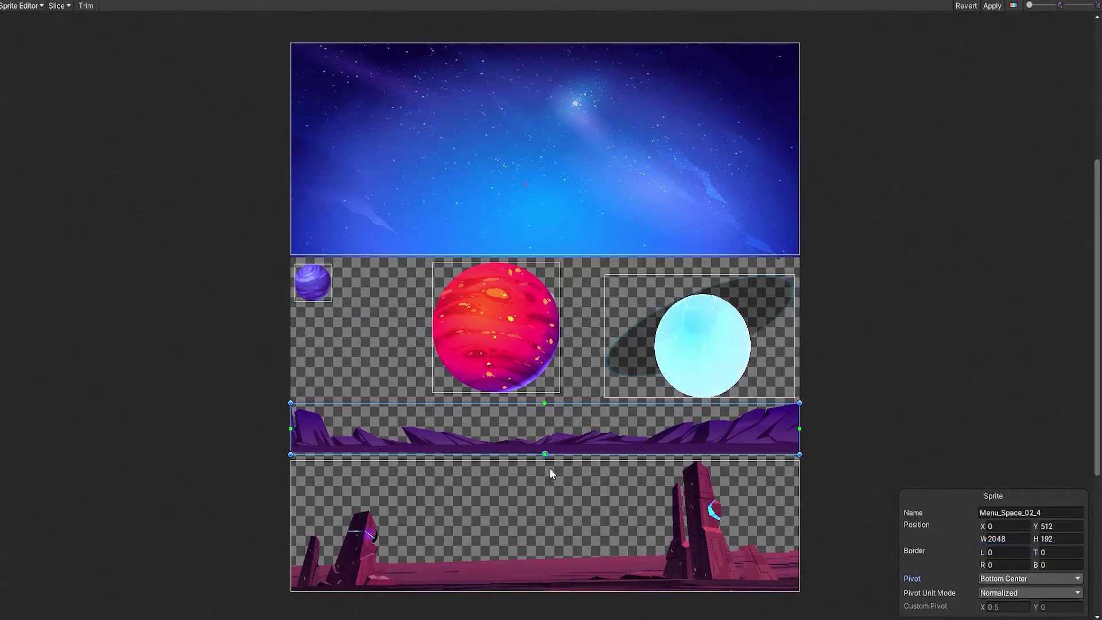
pyautogui.click(561, 502)
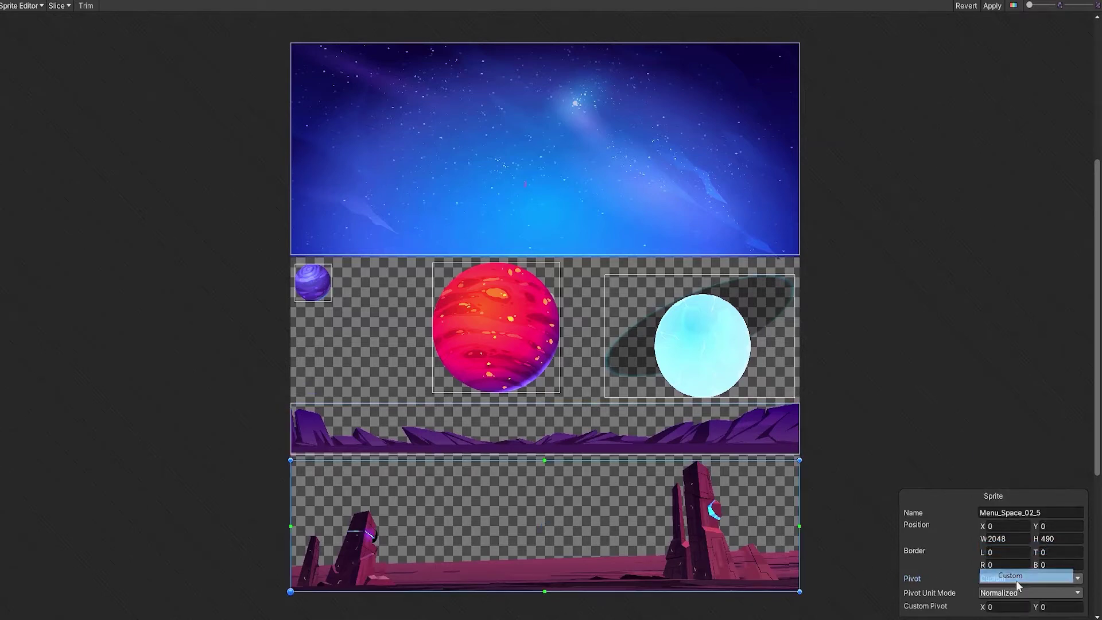
pyautogui.click(1016, 580)
pyautogui.click(1019, 548)
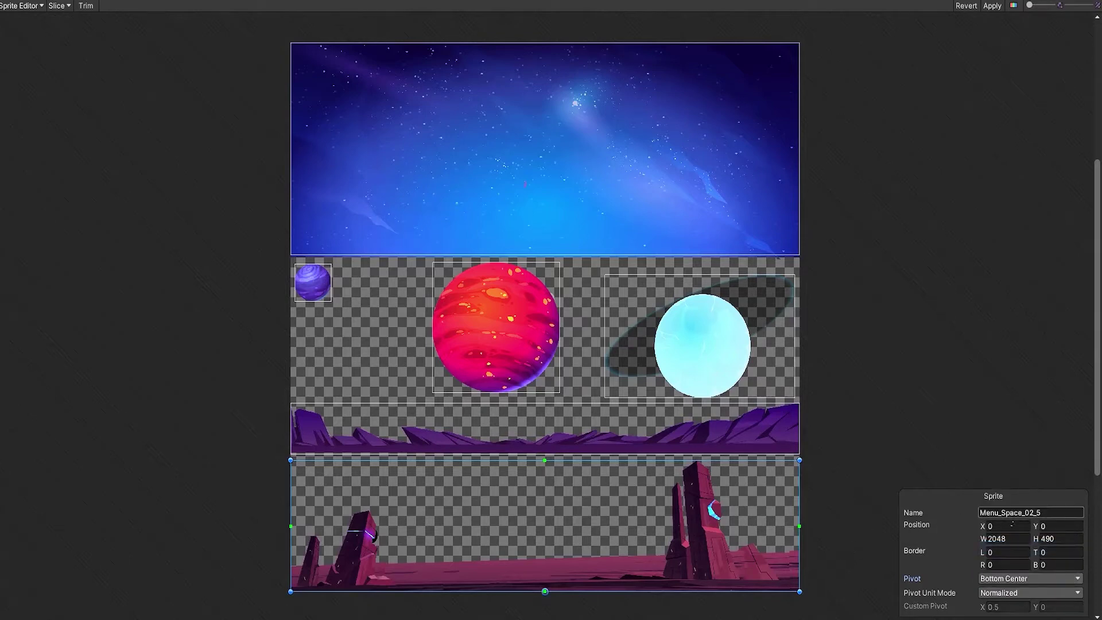
# Step: Rename the rocky and mountain strip sprites with 'ForGround' and 'Background' endings, then apply
pyautogui.doubleClick(1031, 513)
pyautogui.write('ForGround')
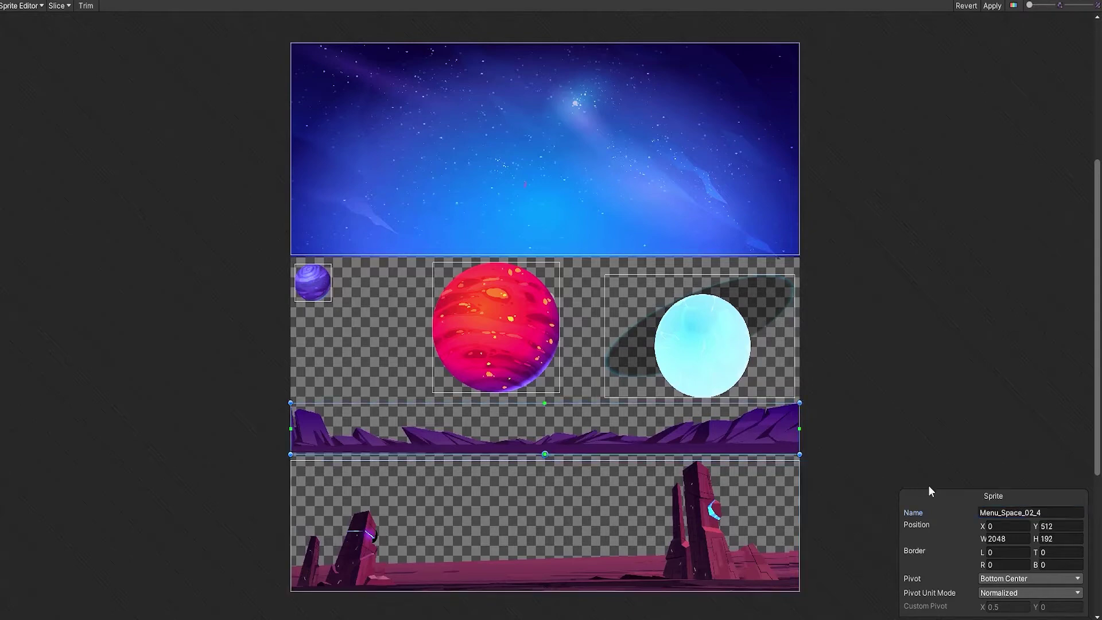
pyautogui.doubleClick(1033, 512)
pyautogui.write('Background')
pyautogui.click(992, 5)
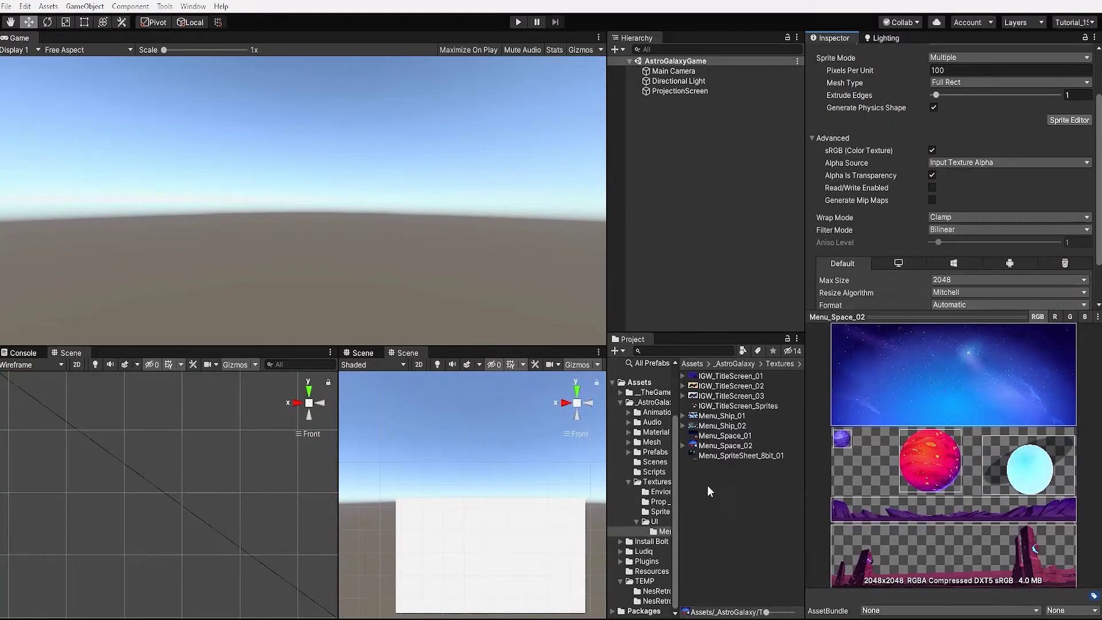
# Step: Expand Menu_Space_02 and check its named sprites: Ground-Back, Ground-Front, Planet01, Planet02
pyautogui.click(683, 446)
pyautogui.click(765, 456)
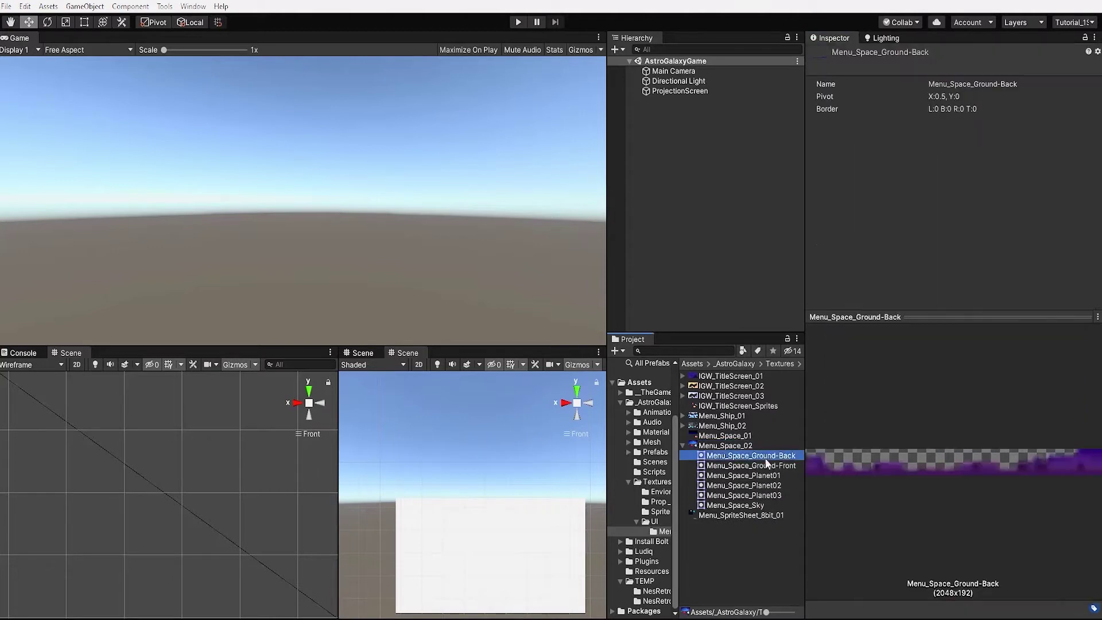
pyautogui.press('Down')
pyautogui.press('Down')
pyautogui.press('Down')
pyautogui.press('Down')
pyautogui.press('Down')
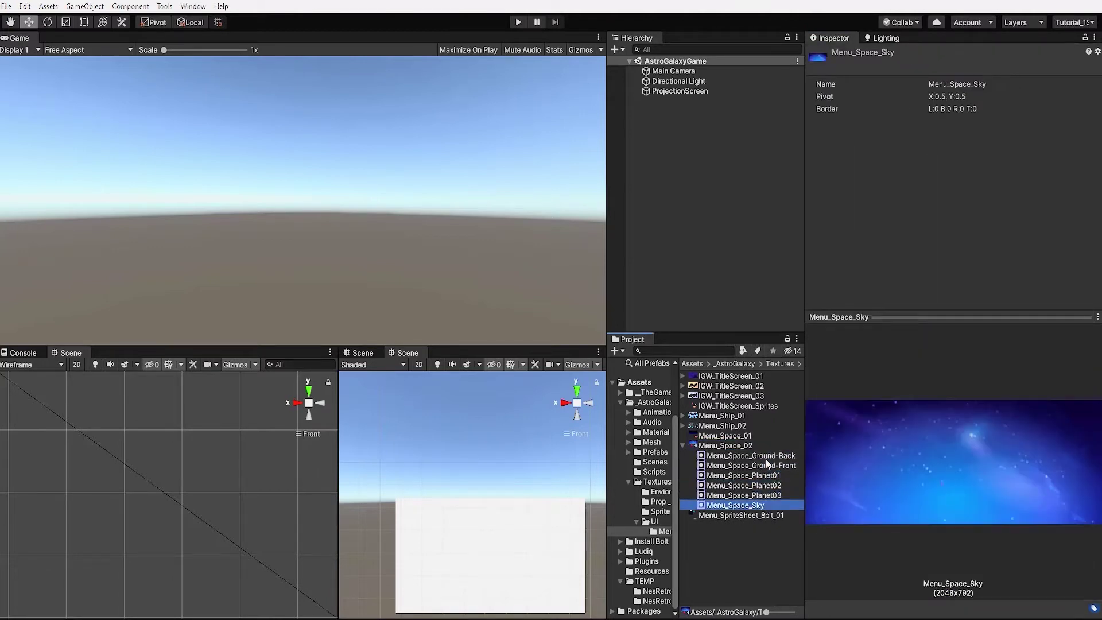
pyautogui.press('Up')
pyautogui.press('Up')
pyautogui.press('Up')
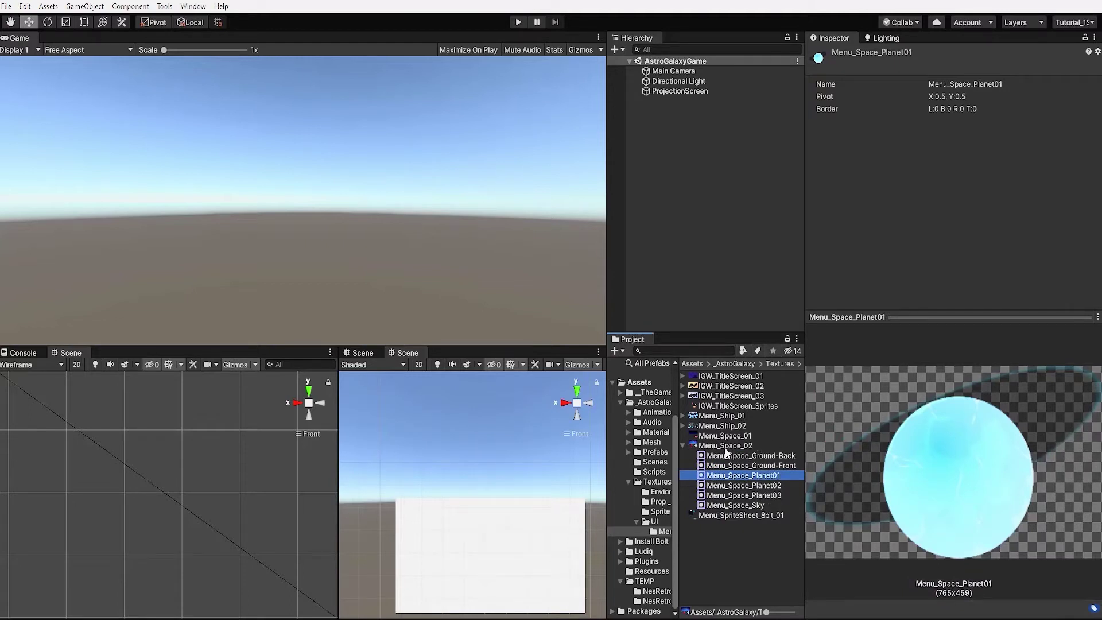
pyautogui.click(725, 464)
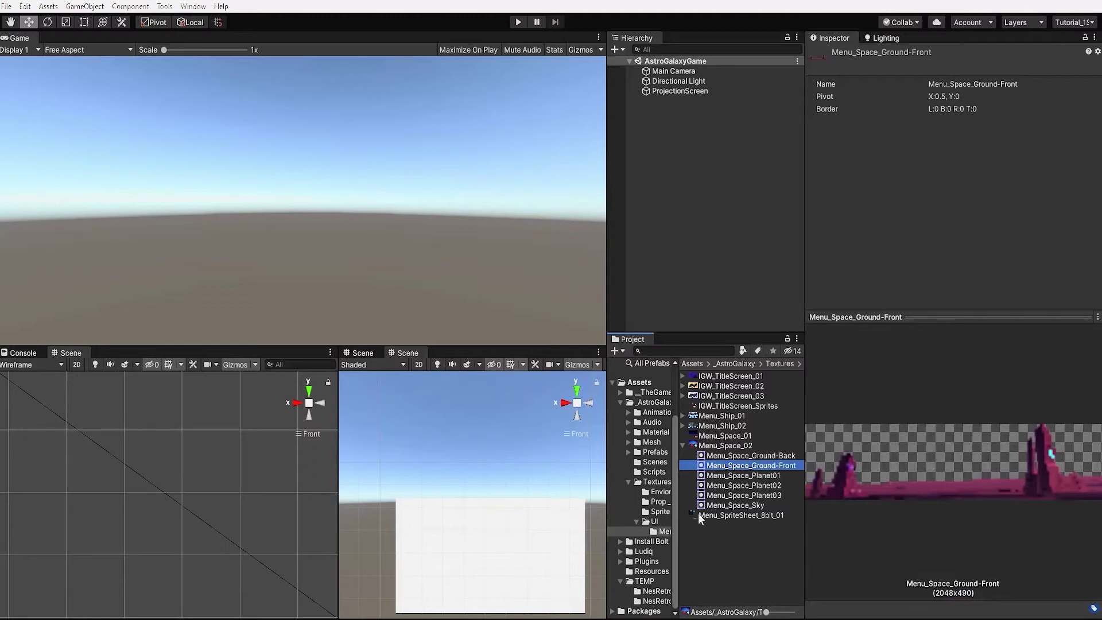
pyautogui.click(745, 457)
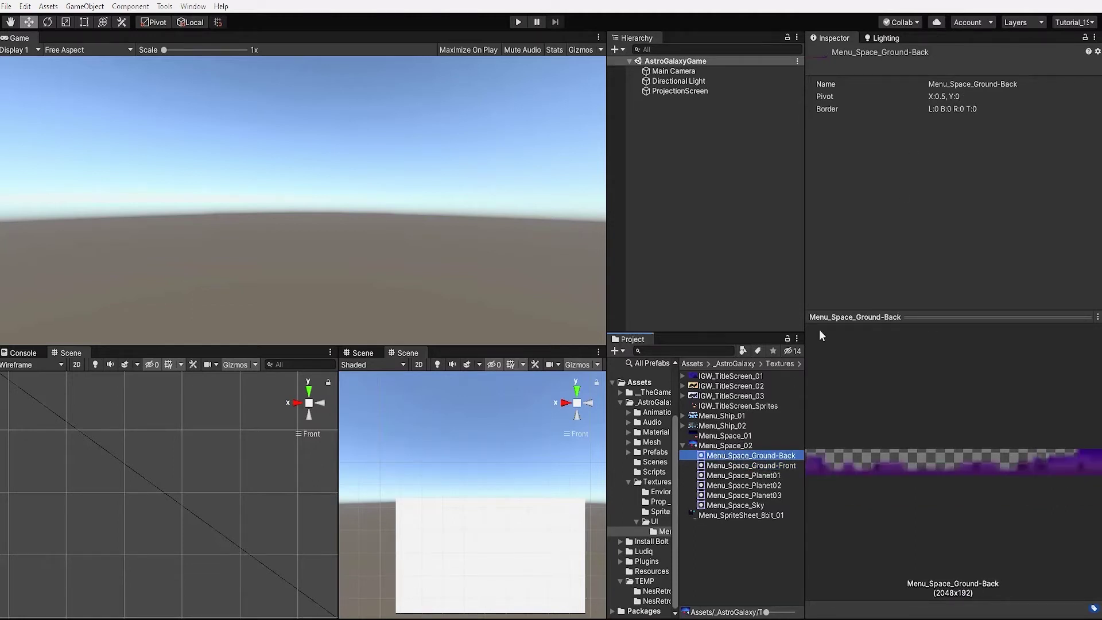
pyautogui.click(743, 486)
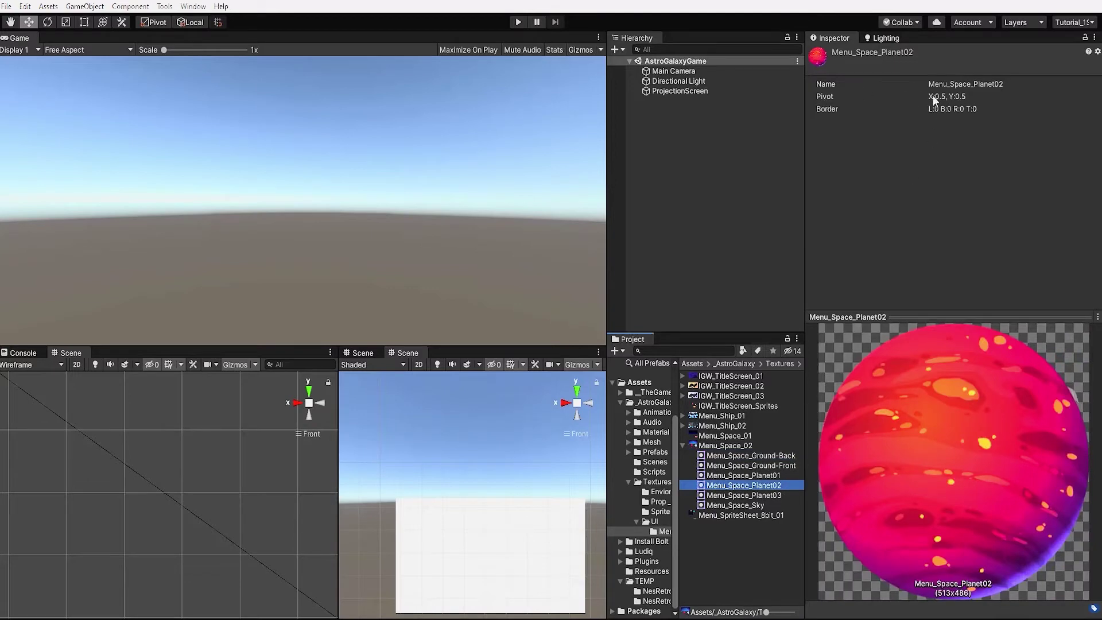
pyautogui.click(682, 445)
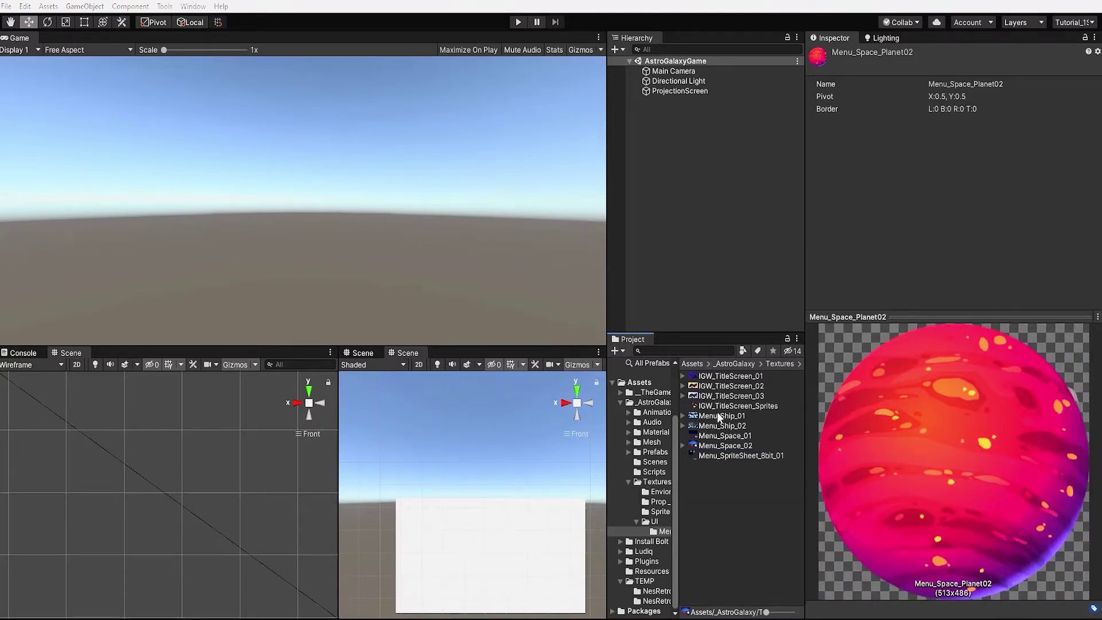
pyautogui.click(730, 405)
# Step: Auto-slice IGW_TitleScreen_Sprites, adding one rect around all meteors and one around the blue and orange planets
pyautogui.click(1068, 180)
pyautogui.click(60, 6)
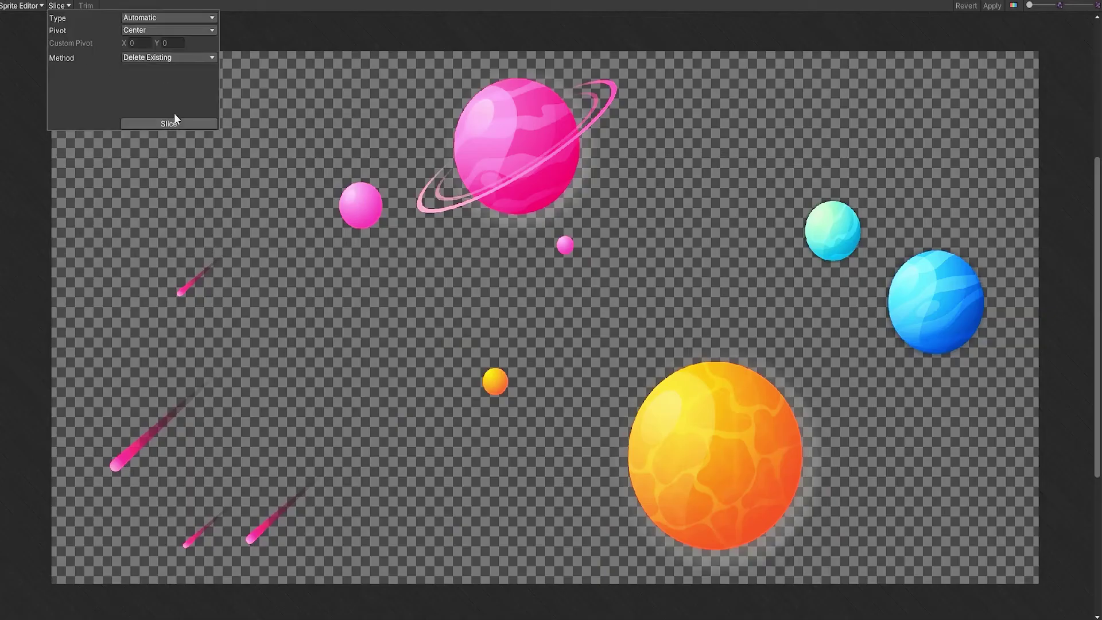
pyautogui.click(166, 119)
pyautogui.moveTo(65, 243); pyautogui.dragTo(341, 554)
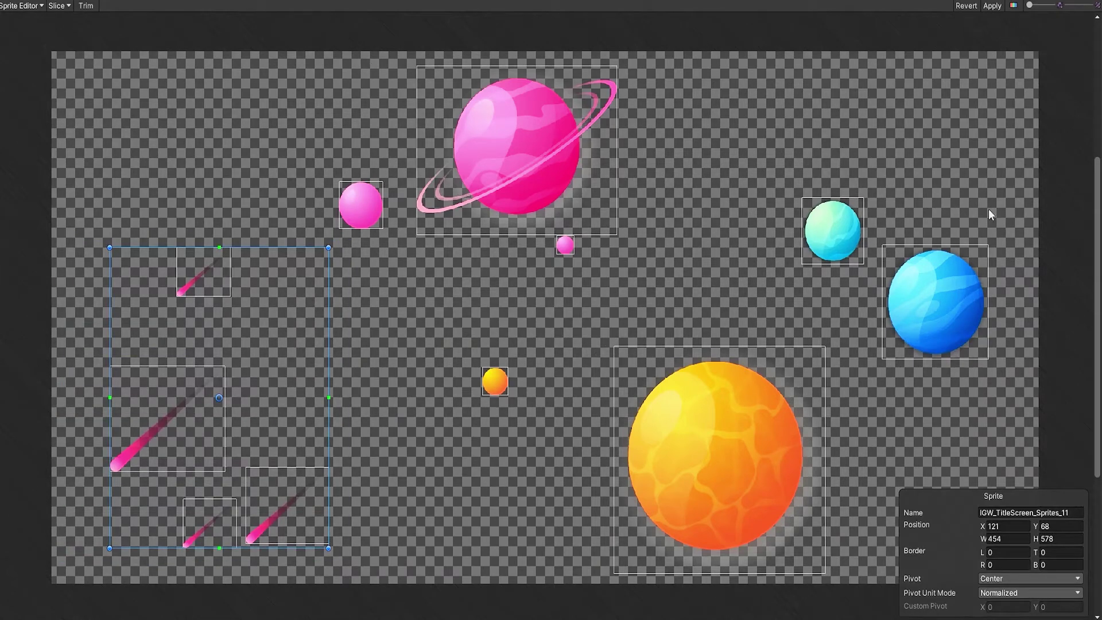
pyautogui.moveTo(1022, 182); pyautogui.dragTo(615, 586)
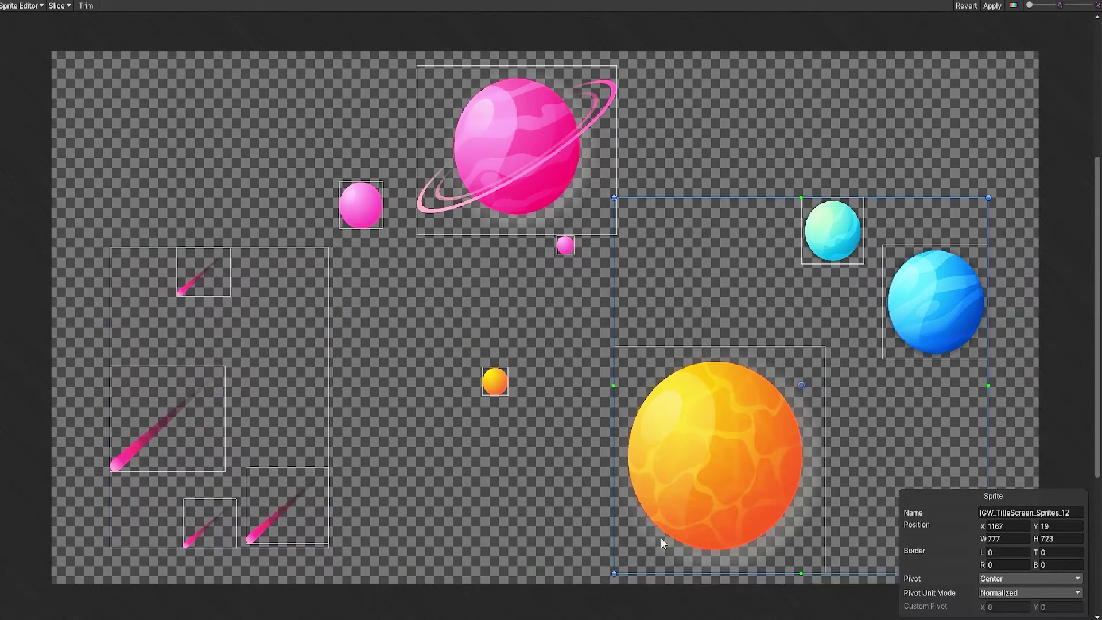
# Step: Resize the small pink sphere sprite to 40×40 and apply the slicing
pyautogui.click(610, 173)
pyautogui.click(570, 252)
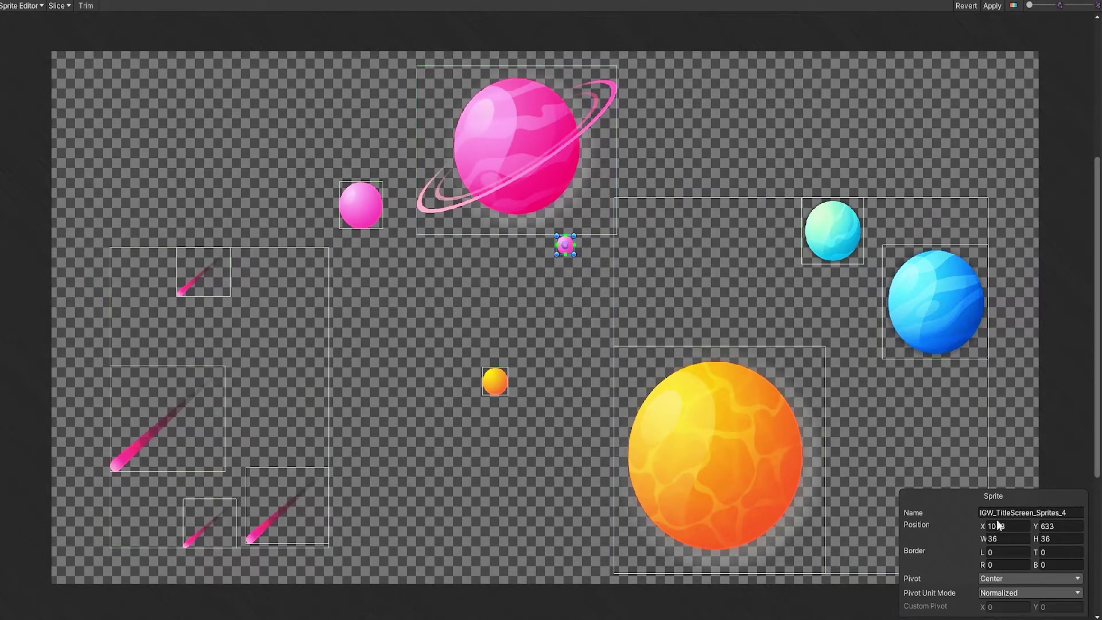
pyautogui.click(998, 538)
pyautogui.write('40')
pyautogui.press('Tab')
pyautogui.write('40')
pyautogui.click(529, 428)
pyautogui.click(566, 245)
pyautogui.moveTo(556, 255); pyautogui.dragTo(553, 257)
pyautogui.click(1001, 538)
pyautogui.write('40')
pyautogui.click(556, 264)
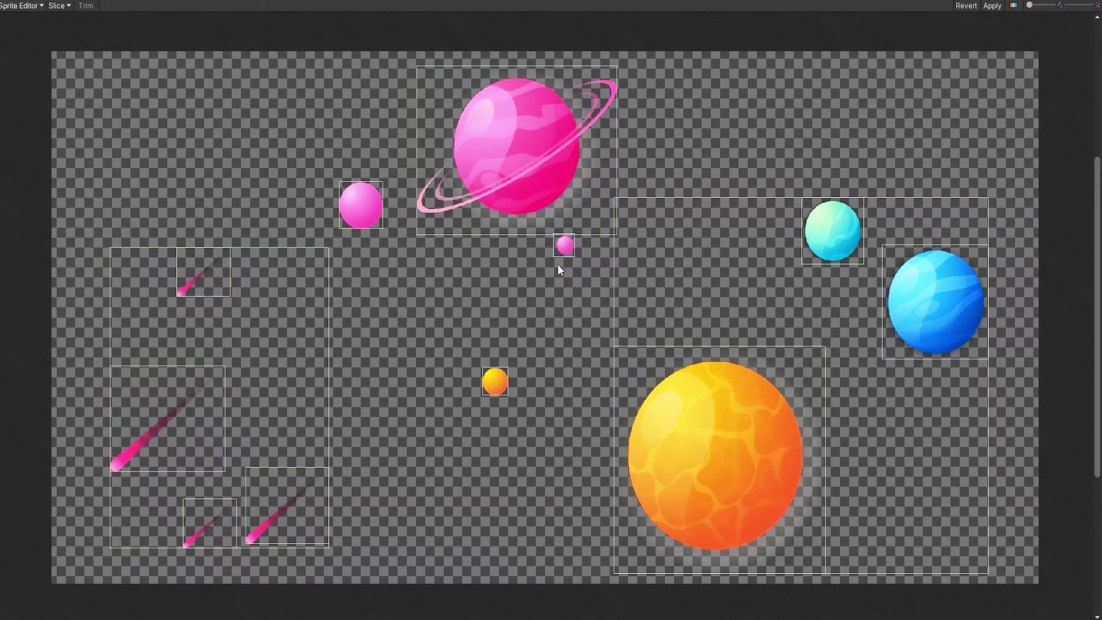
pyautogui.click(565, 247)
pyautogui.click(389, 216)
pyautogui.click(992, 6)
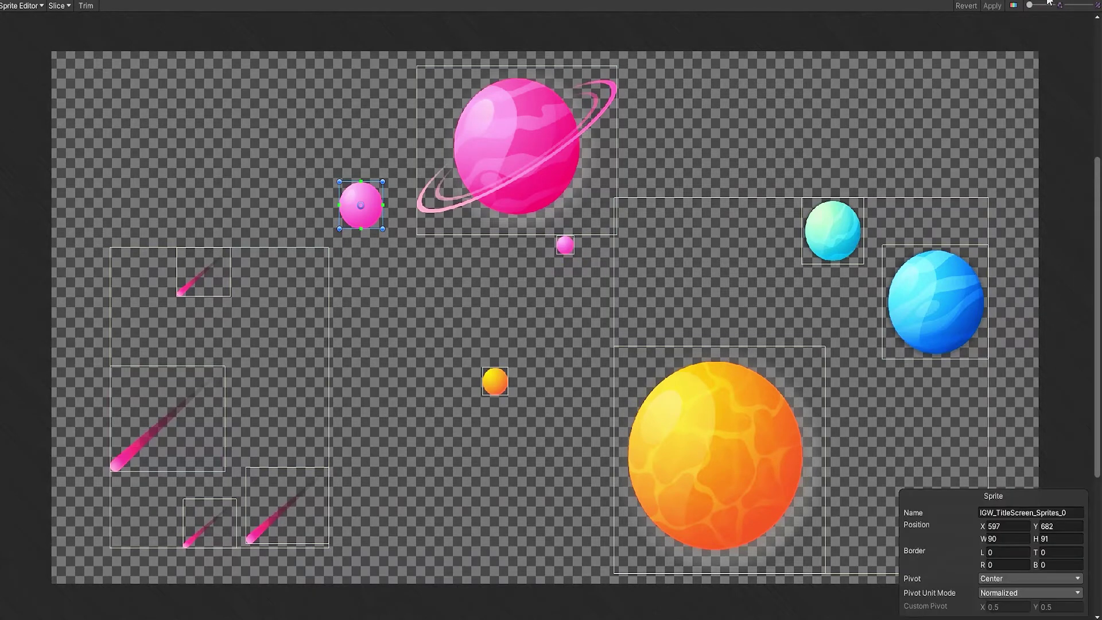
# Step: Pivot the meteor group at Top Right and set a pivot for the planet group
pyautogui.click(312, 336)
pyautogui.click(1030, 579)
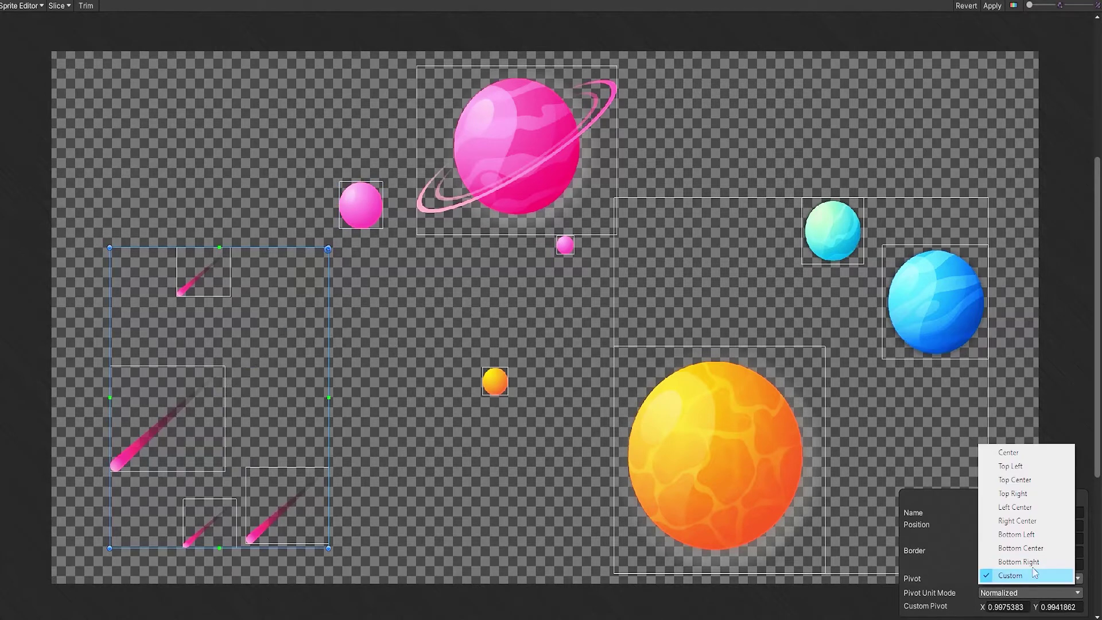
pyautogui.click(1033, 495)
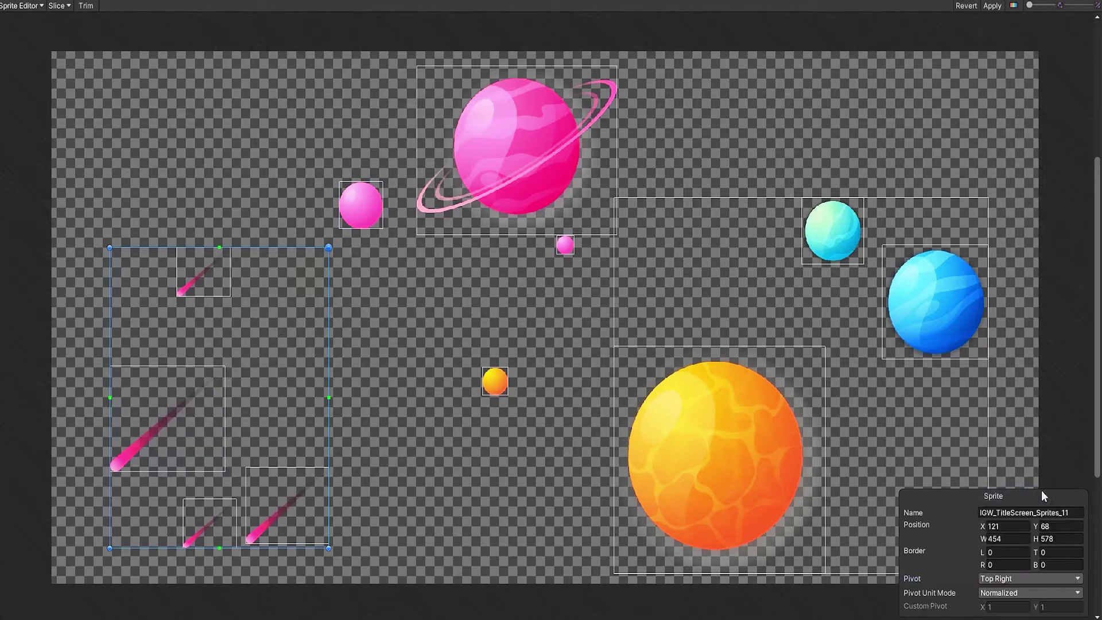
pyautogui.click(899, 463)
pyautogui.click(1031, 578)
pyautogui.click(1010, 532)
pyautogui.click(851, 135)
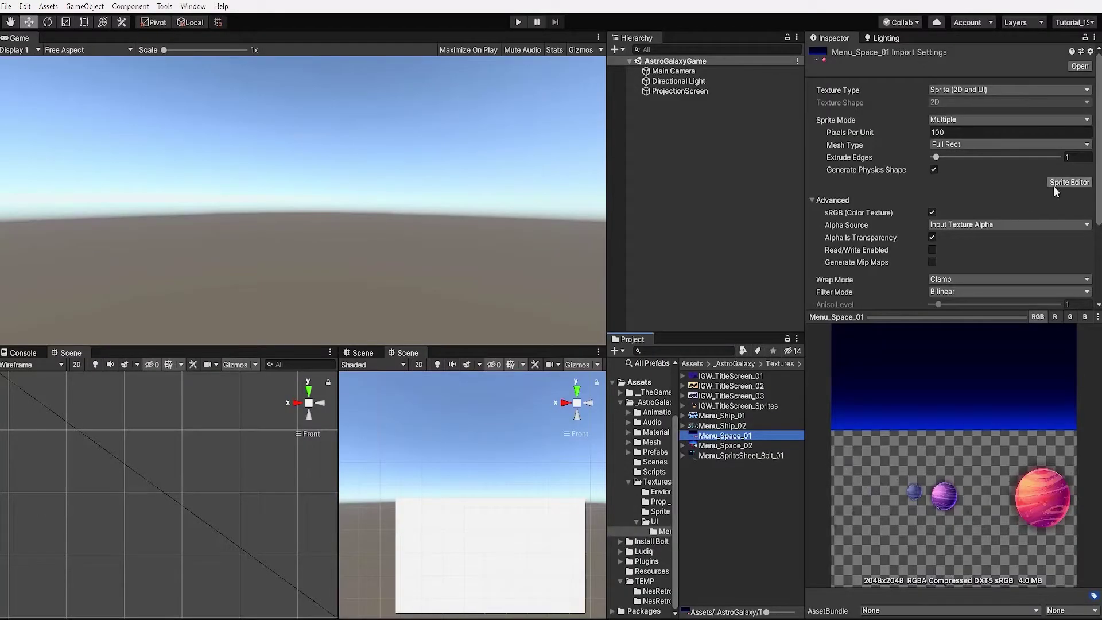
# Step: In Menu_Space_01, create slices for the sky gradient, the big planet and each small planet
pyautogui.click(1053, 183)
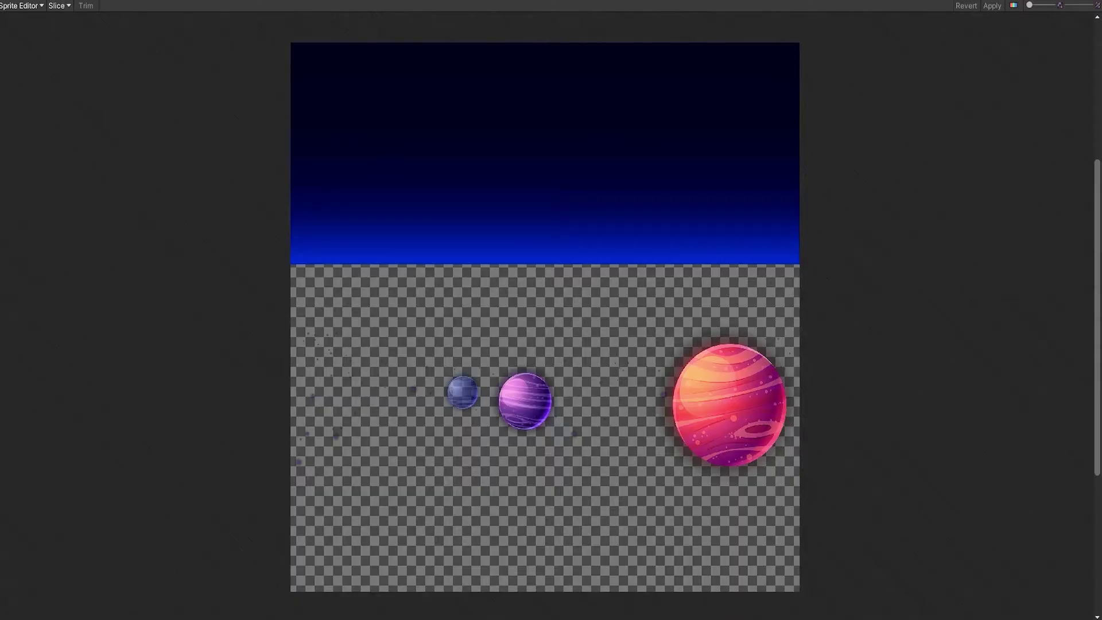
pyautogui.moveTo(259, 28); pyautogui.dragTo(624, 483)
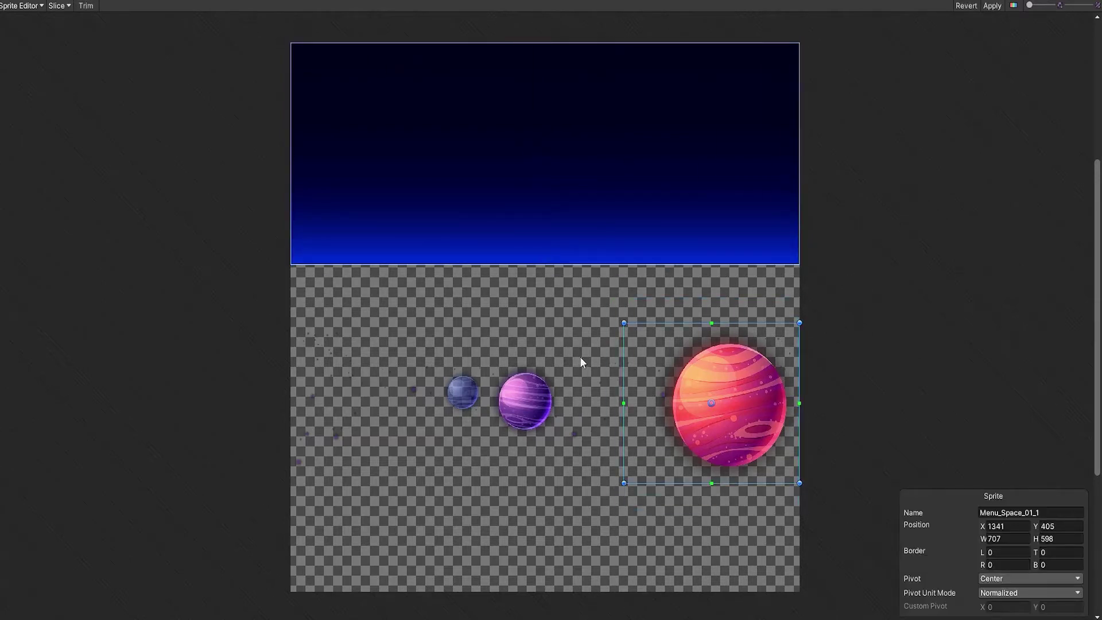
pyautogui.moveTo(573, 344); pyautogui.dragTo(491, 442)
pyautogui.moveTo(432, 359)
pyautogui.mouseDown()
pyautogui.moveTo(483, 418)
pyautogui.moveTo(445, 373)
pyautogui.mouseUp()
pyautogui.moveTo(482, 413); pyautogui.dragTo(487, 422)
pyautogui.click(508, 385)
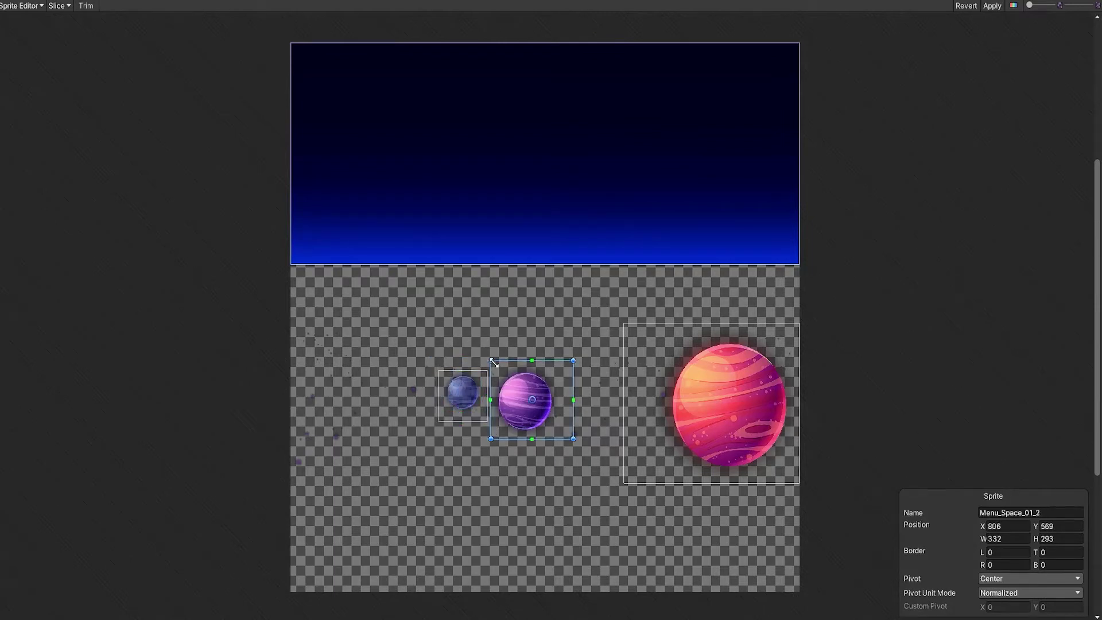
pyautogui.moveTo(490, 361); pyautogui.dragTo(487, 359)
pyautogui.click(641, 470)
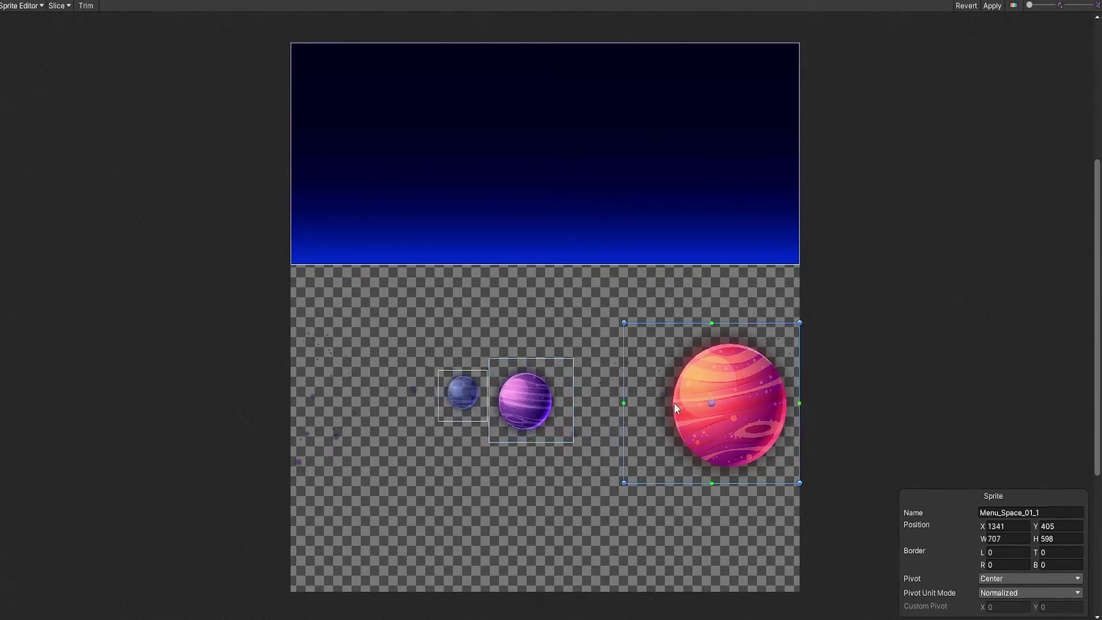
# Step: Add a trimmed slice covering the whole planet row, then select the sky slice and apply
pyautogui.moveTo(801, 272); pyautogui.dragTo(294, 571)
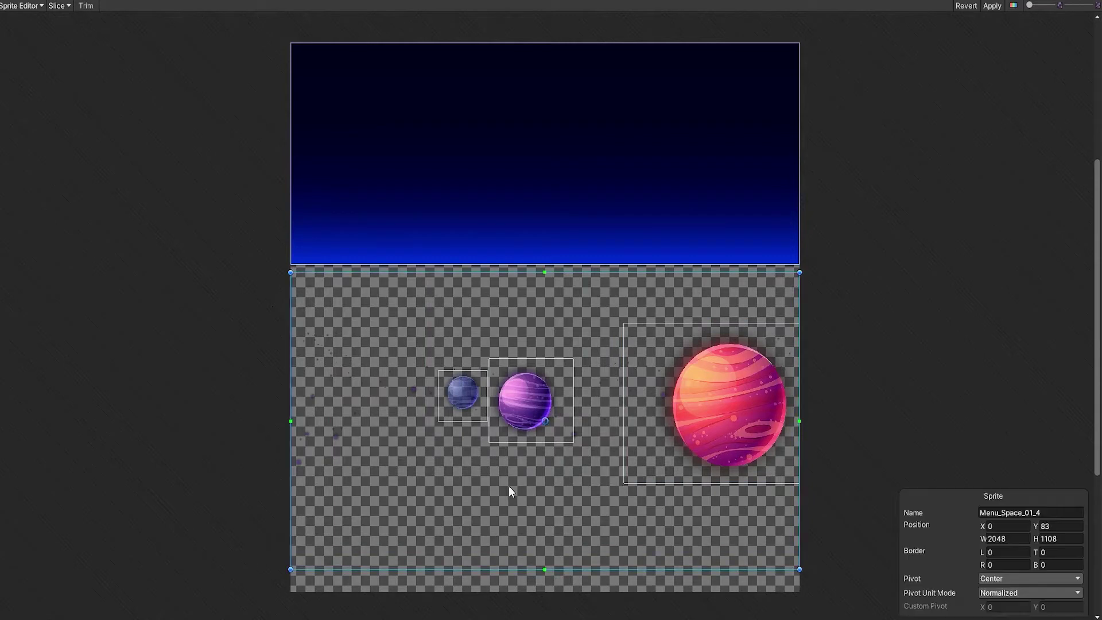
pyautogui.press('t')
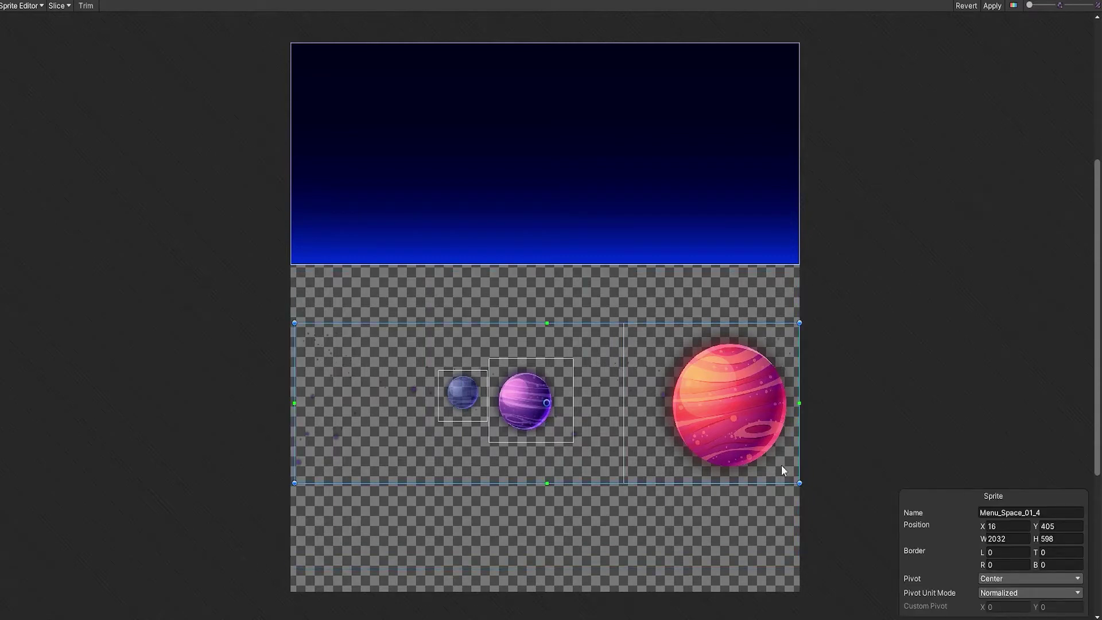
pyautogui.click(996, 87)
pyautogui.click(704, 157)
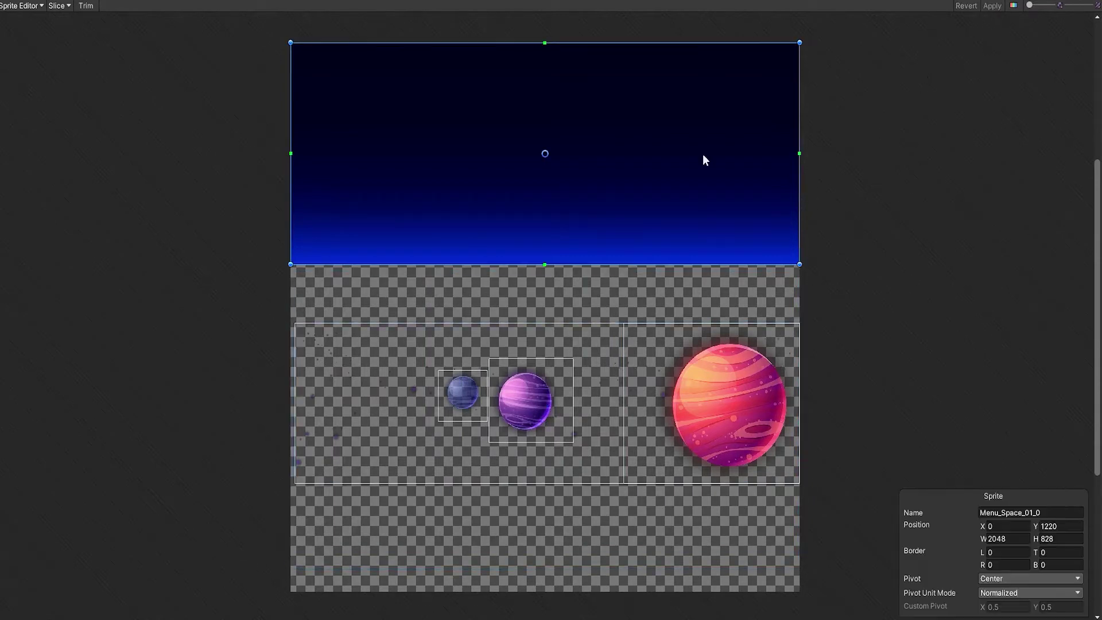
pyautogui.click(991, 7)
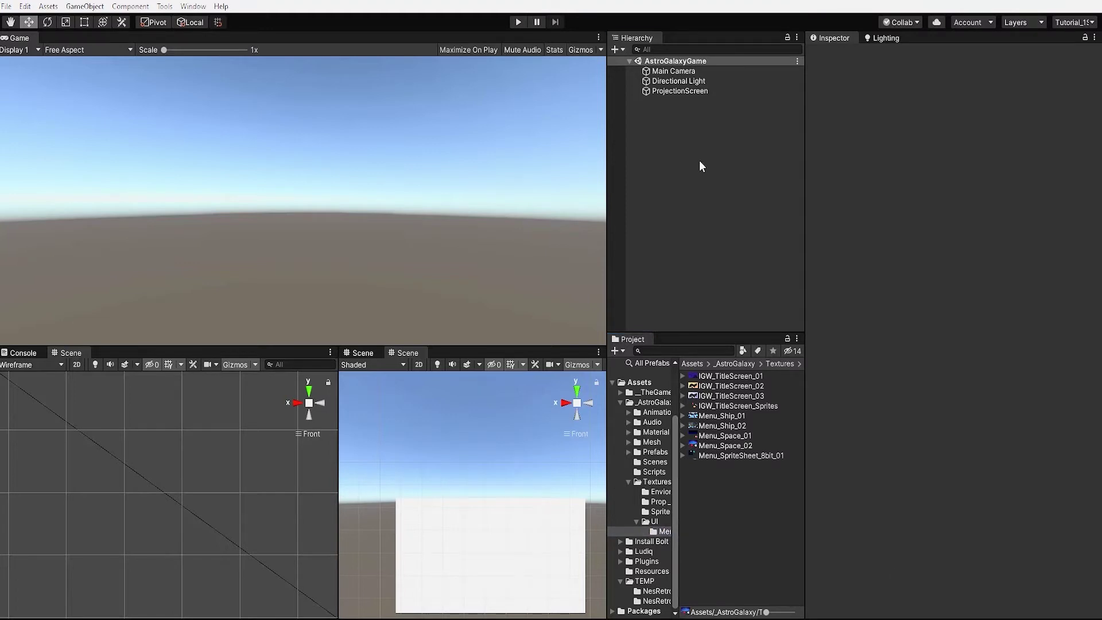
# Step: Add a 100×100 UI Image, creating a Canvas and EventSystem in the scene
pyautogui.rightClick(699, 161)
pyautogui.moveTo(750, 379)
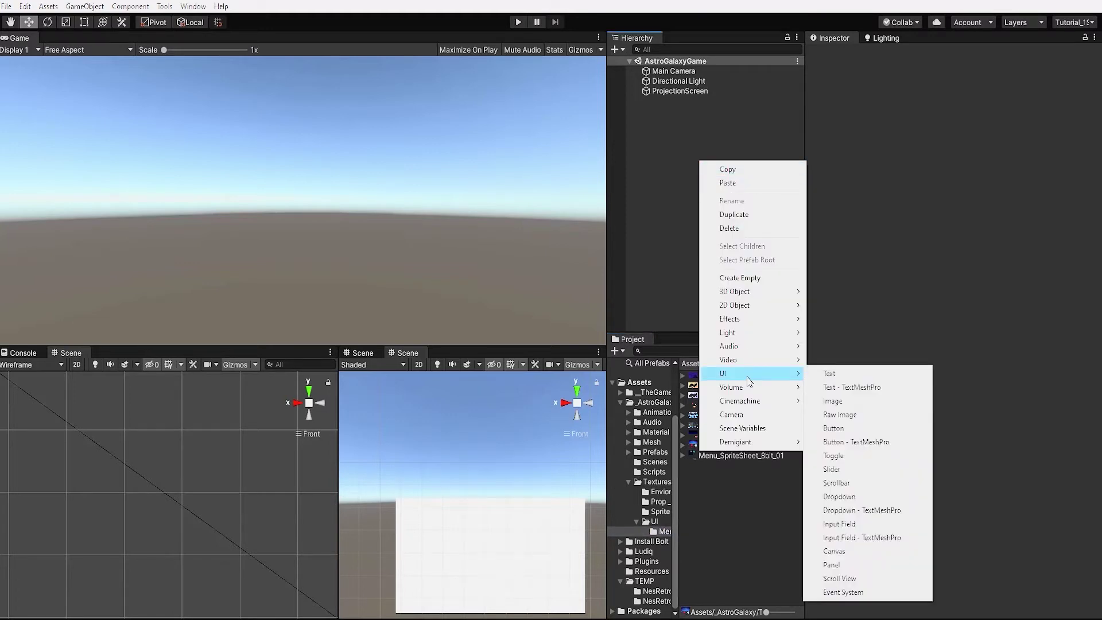
pyautogui.click(841, 401)
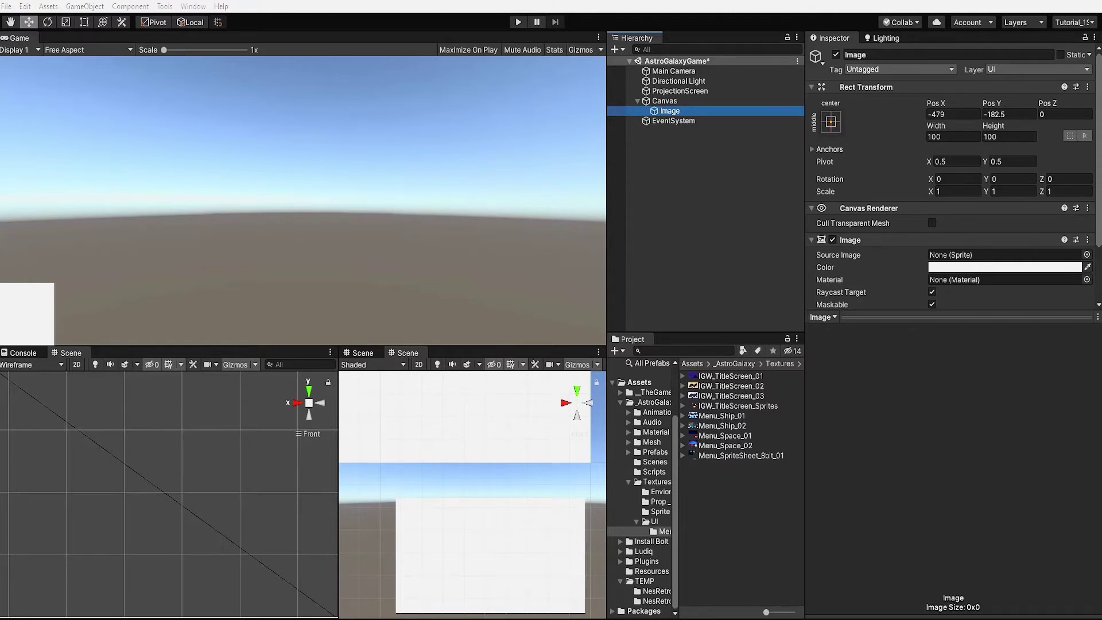
# Step: Switch the Canvas to Screen Space - Camera and assign Main Camera as its render camera
pyautogui.click(664, 100)
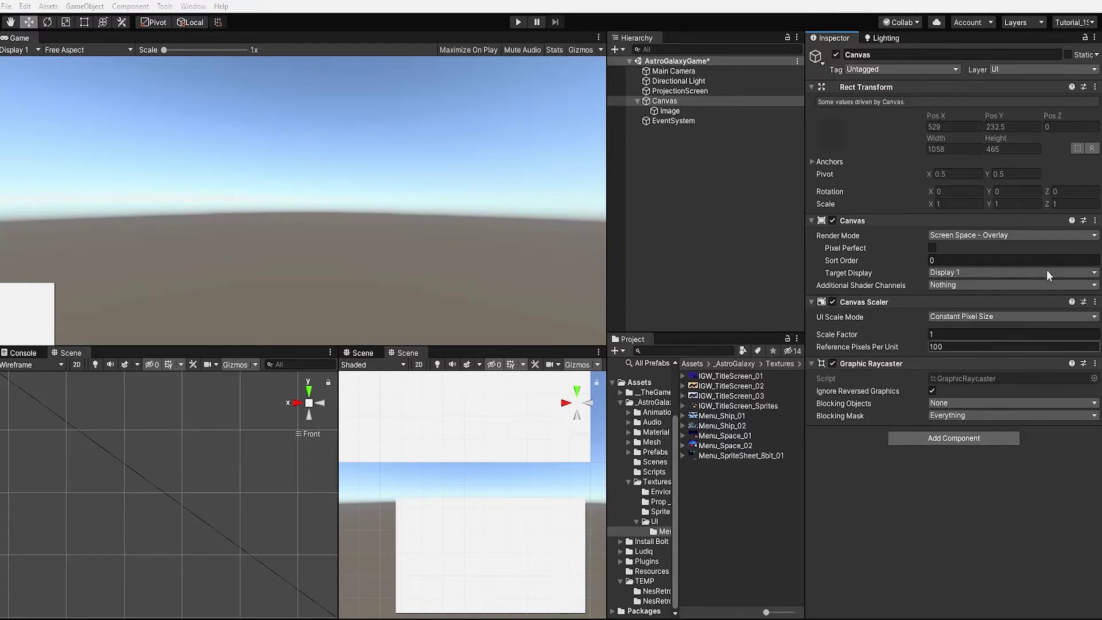
pyautogui.click(1027, 237)
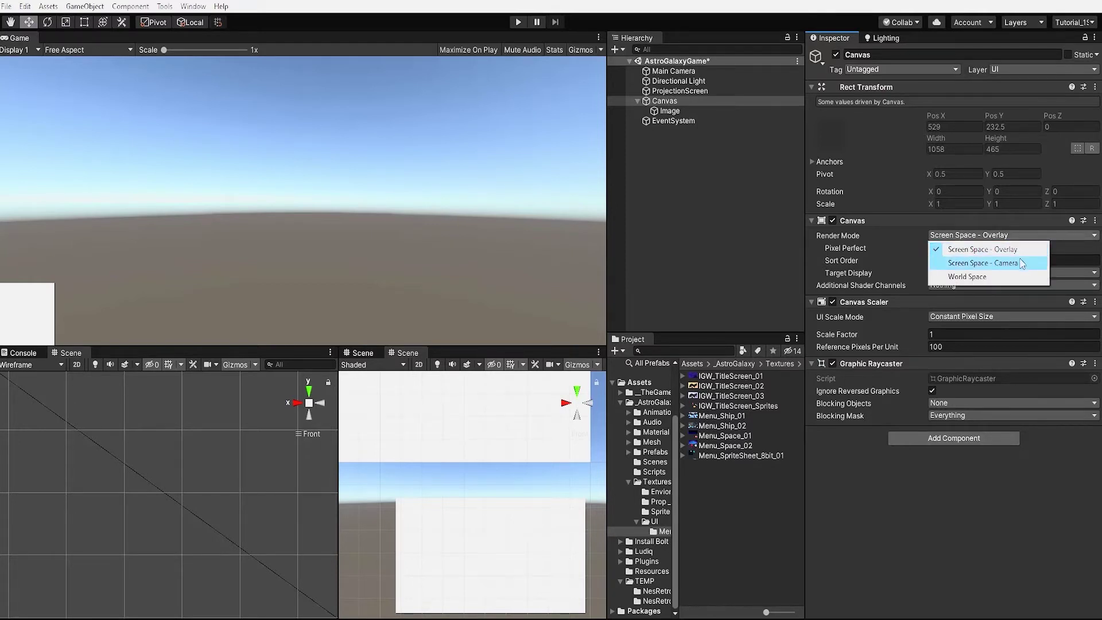
pyautogui.click(1018, 261)
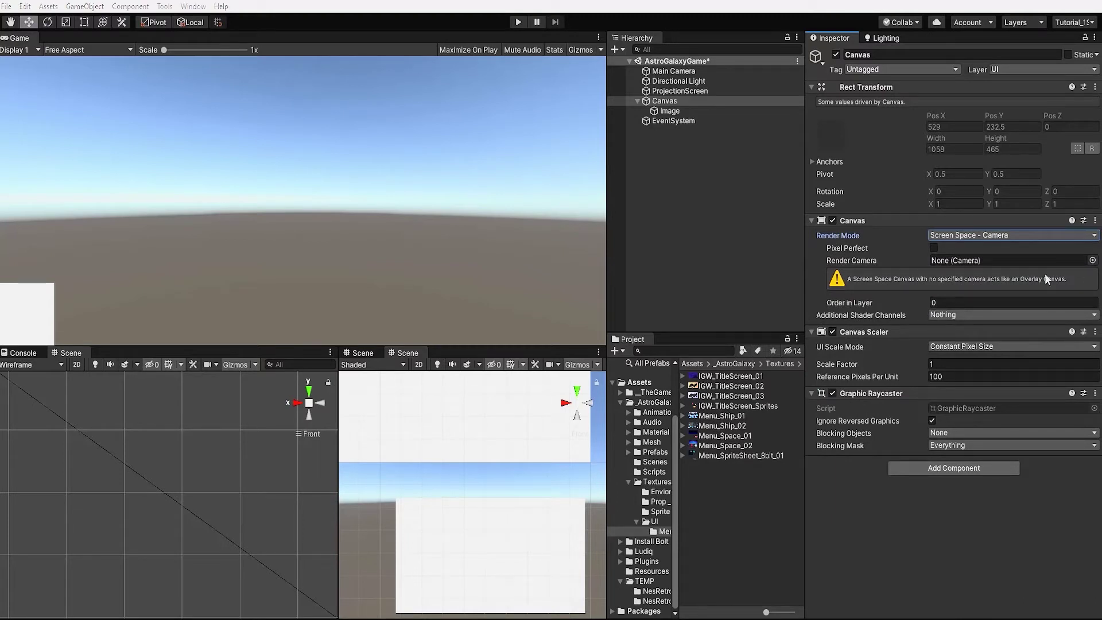
pyautogui.moveTo(728, 98); pyautogui.dragTo(960, 261)
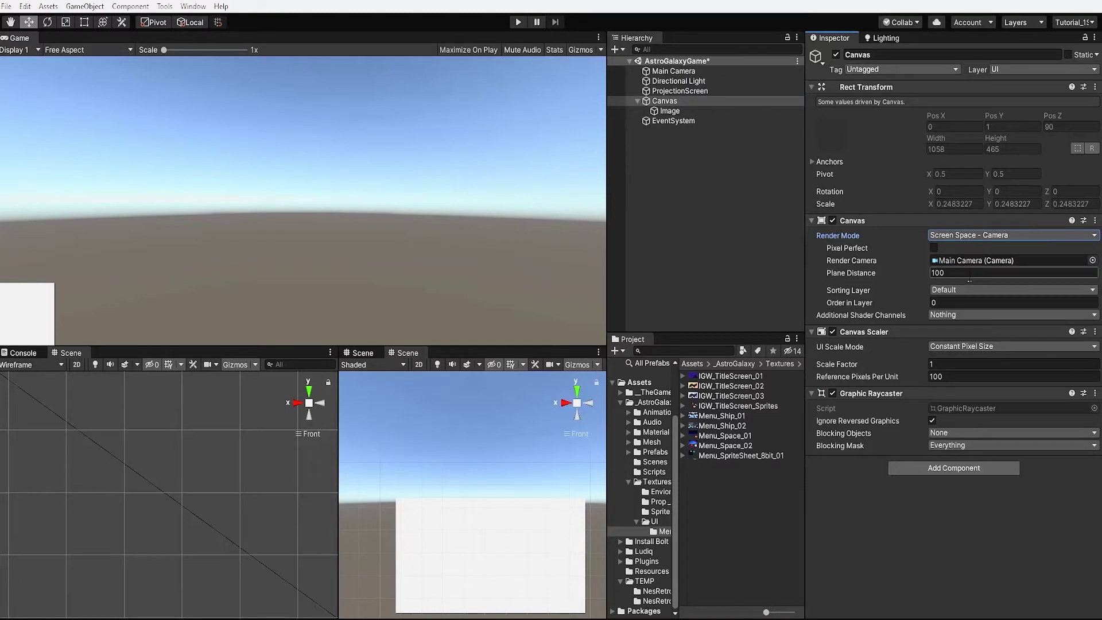
# Step: Check the Canvas plane distance and frame Main Camera in the Scene view
pyautogui.keyDown('alt'); pyautogui.moveTo(569, 445); pyautogui.dragTo(344, 459); pyautogui.keyUp('alt')
pyautogui.click(673, 71)
pyautogui.moveTo(436, 534); pyautogui.dragTo(404, 545, button='middle')
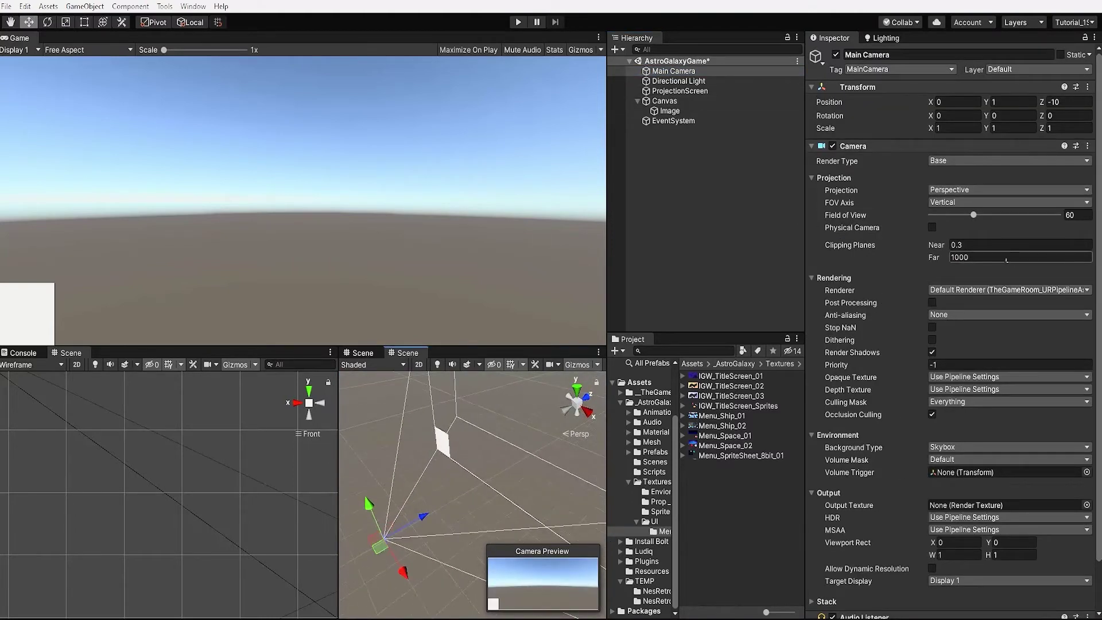
pyautogui.click(680, 101)
pyautogui.click(947, 273)
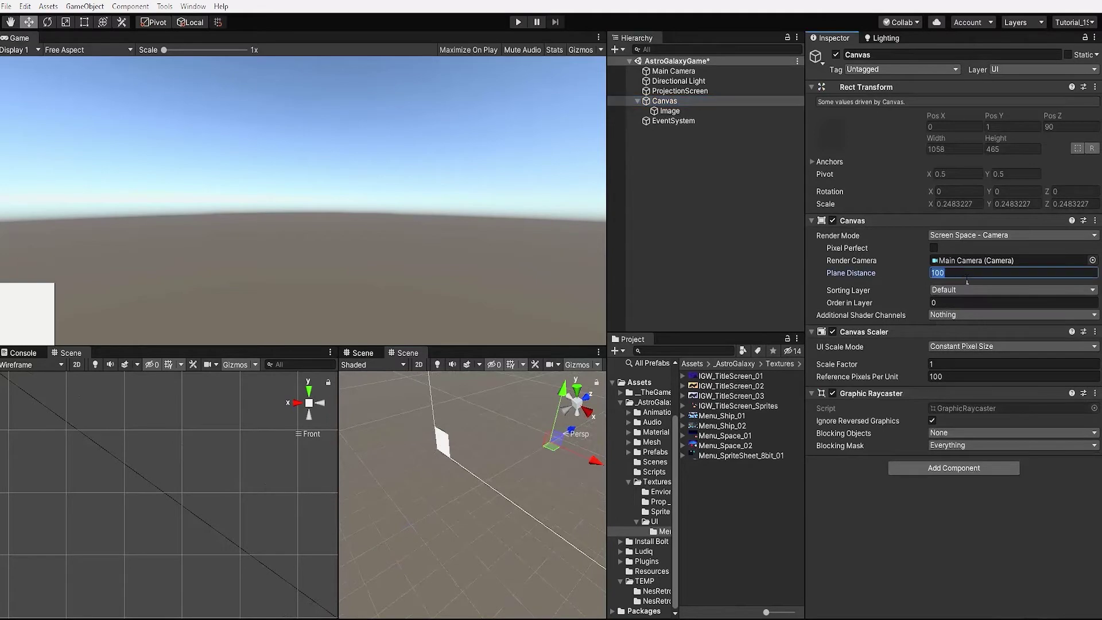
pyautogui.keyDown('alt'); pyautogui.moveTo(436, 505); pyautogui.dragTo(494, 546); pyautogui.keyUp('alt')
pyautogui.keyDown('alt'); pyautogui.moveTo(494, 545); pyautogui.dragTo(506, 567, button='right'); pyautogui.keyUp('alt')
pyautogui.doubleClick(673, 71)
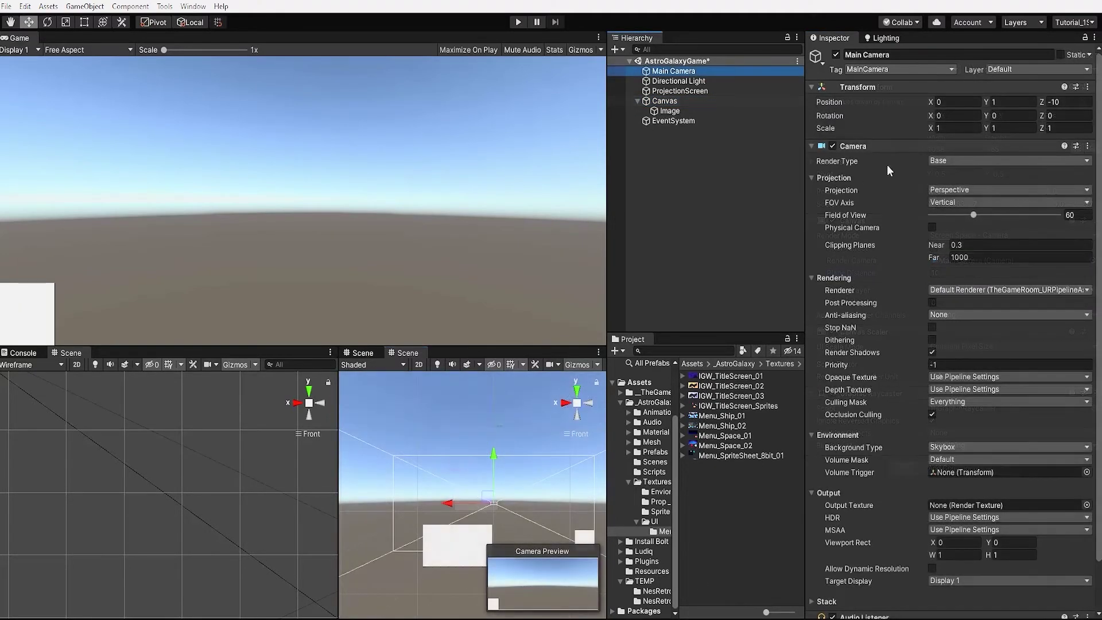
# Step: Make Main Camera orthographic and size it to frame the canvas
pyautogui.click(952, 189)
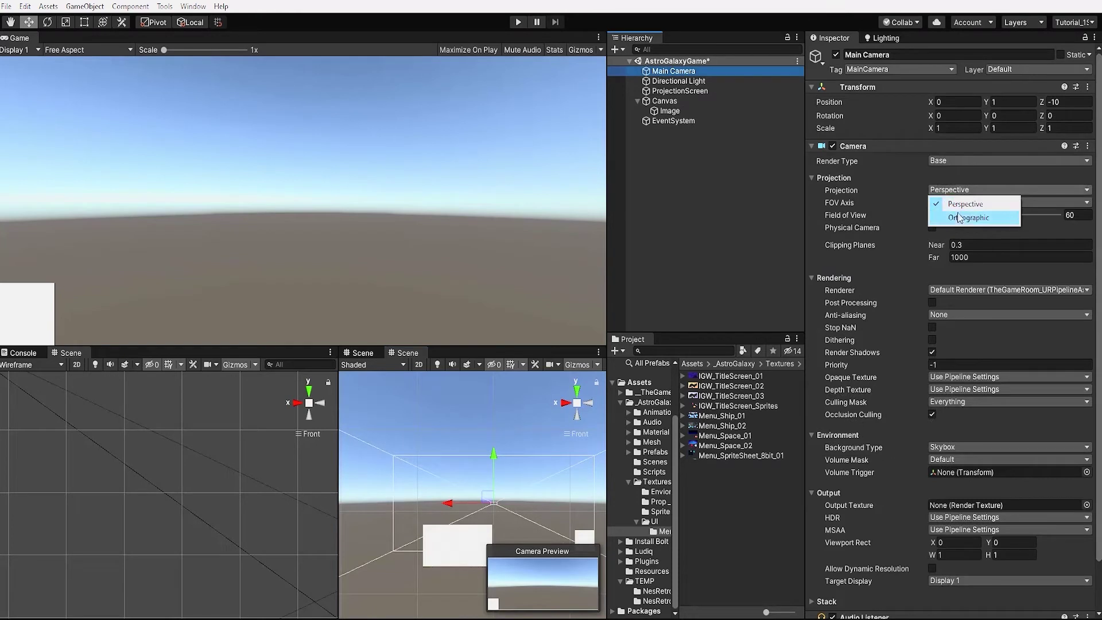
pyautogui.click(965, 218)
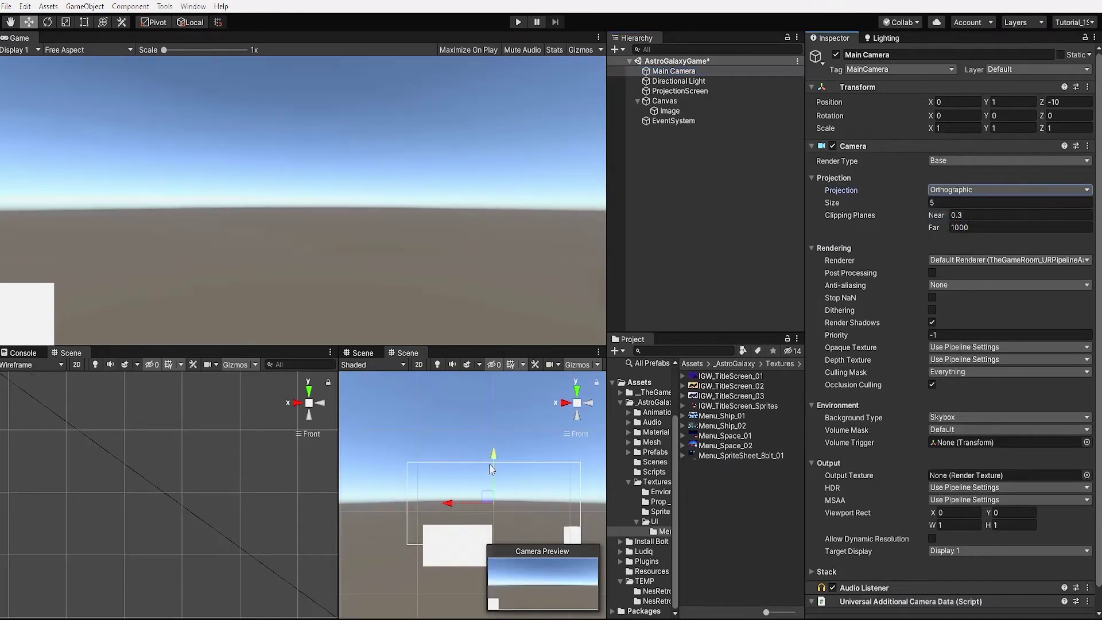
pyautogui.moveTo(444, 499); pyautogui.dragTo(435, 474, button='middle')
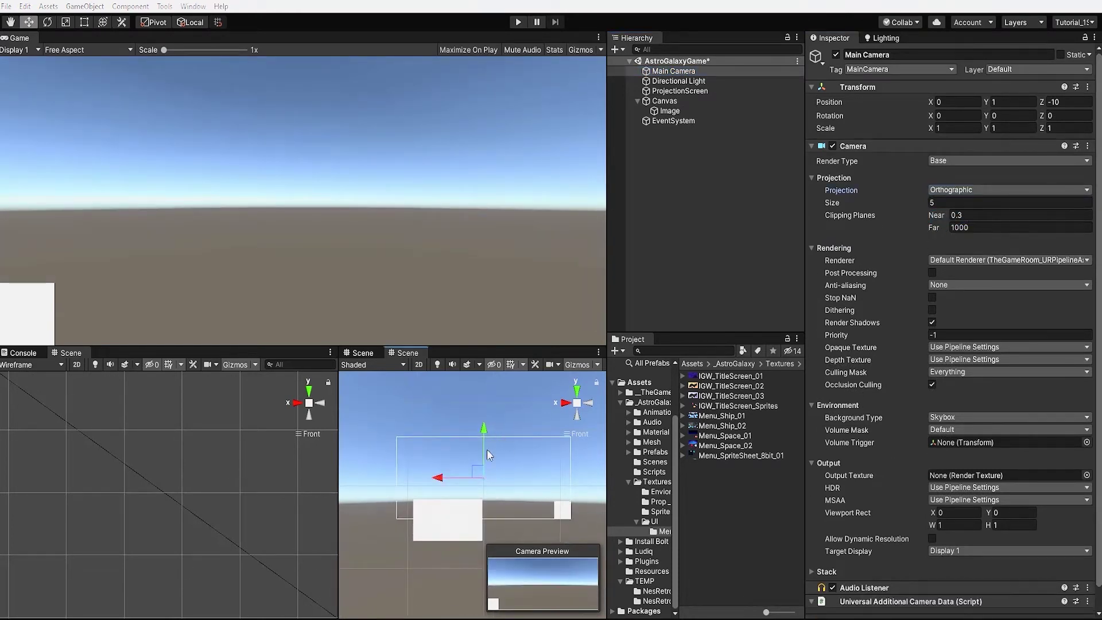
pyautogui.moveTo(477, 477); pyautogui.dragTo(449, 516)
pyautogui.moveTo(898, 202); pyautogui.dragTo(853, 208)
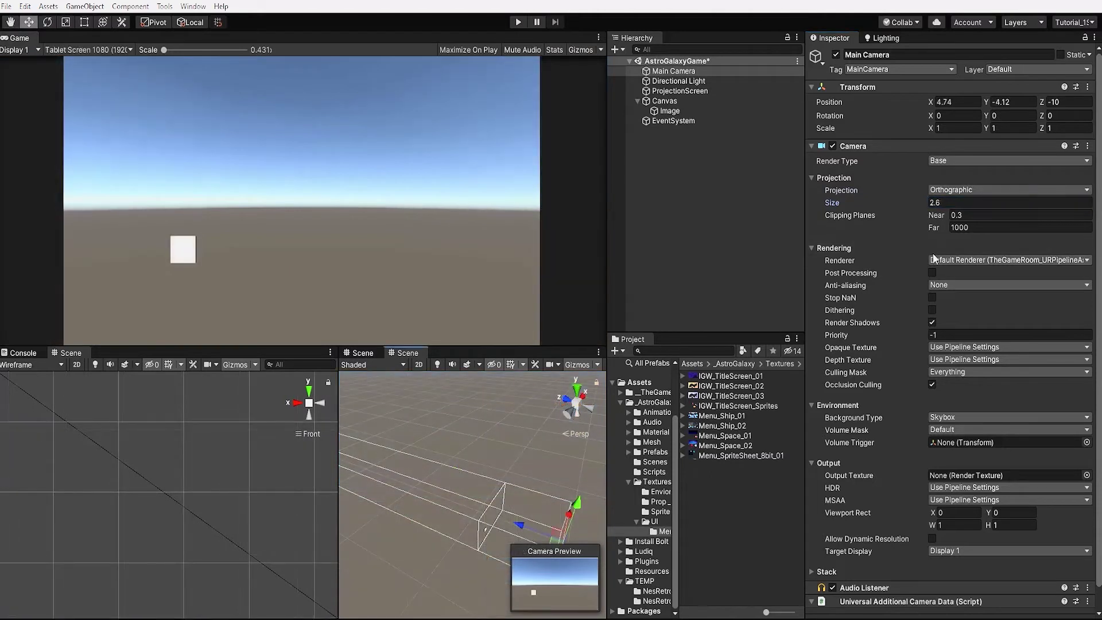
# Step: Set the camera clipping planes to Near 0.1 and Far 11
pyautogui.click(972, 229)
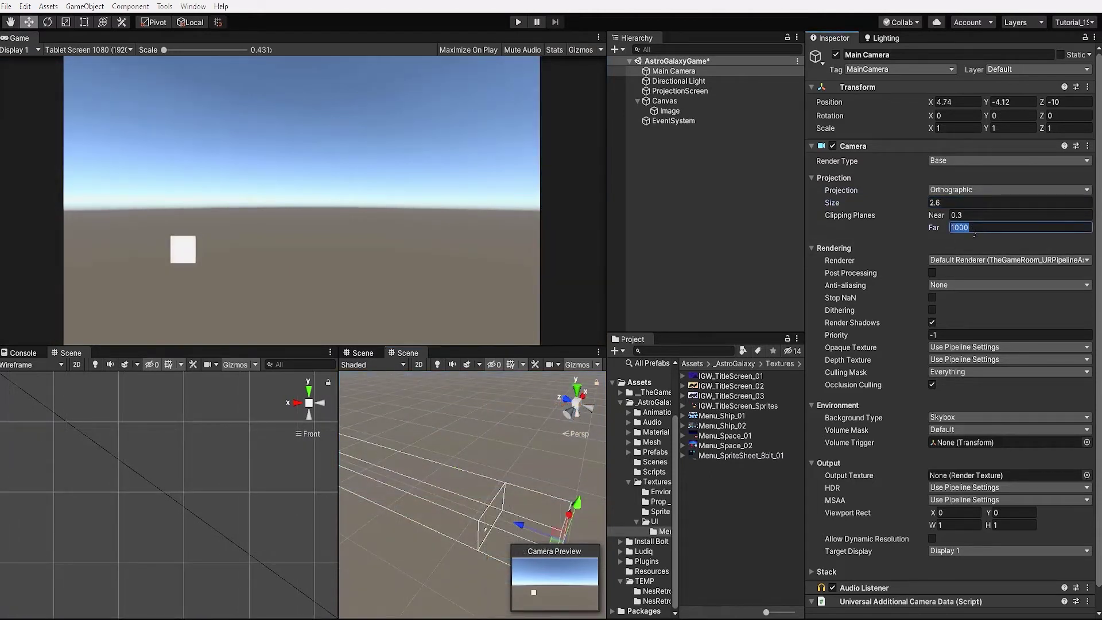
pyautogui.write('11')
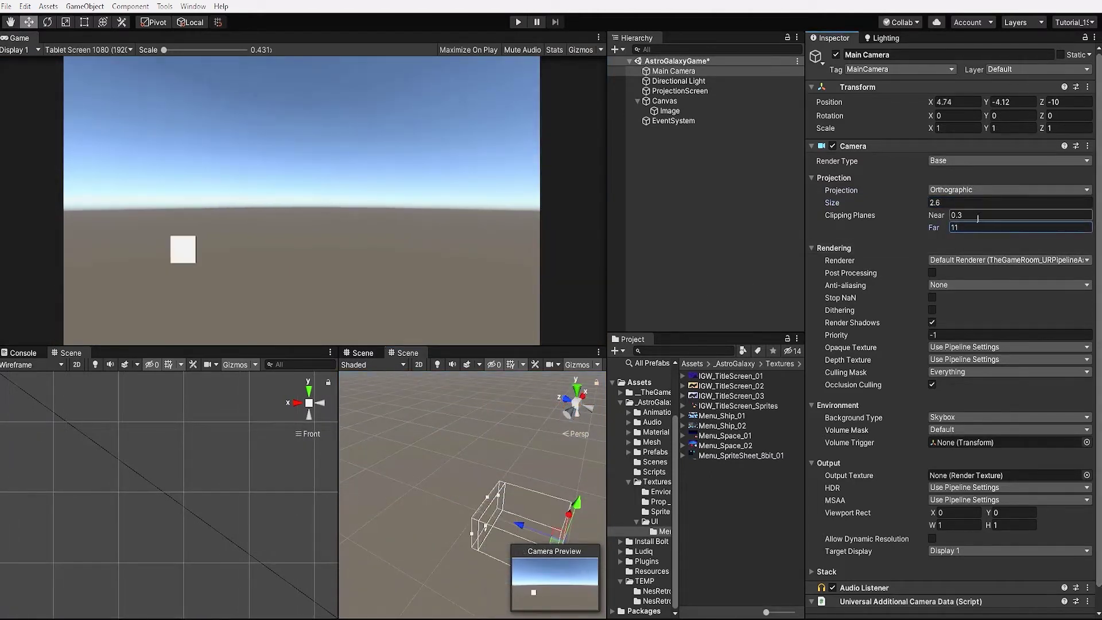
pyautogui.click(977, 216)
pyautogui.write('.1')
pyautogui.moveTo(557, 409); pyautogui.dragTo(492, 538, button='right')
# Step: Rename the camera AstroGalaxy_CAM and give it a Solid Color background
pyautogui.click(863, 55)
pyautogui.write('Ast')
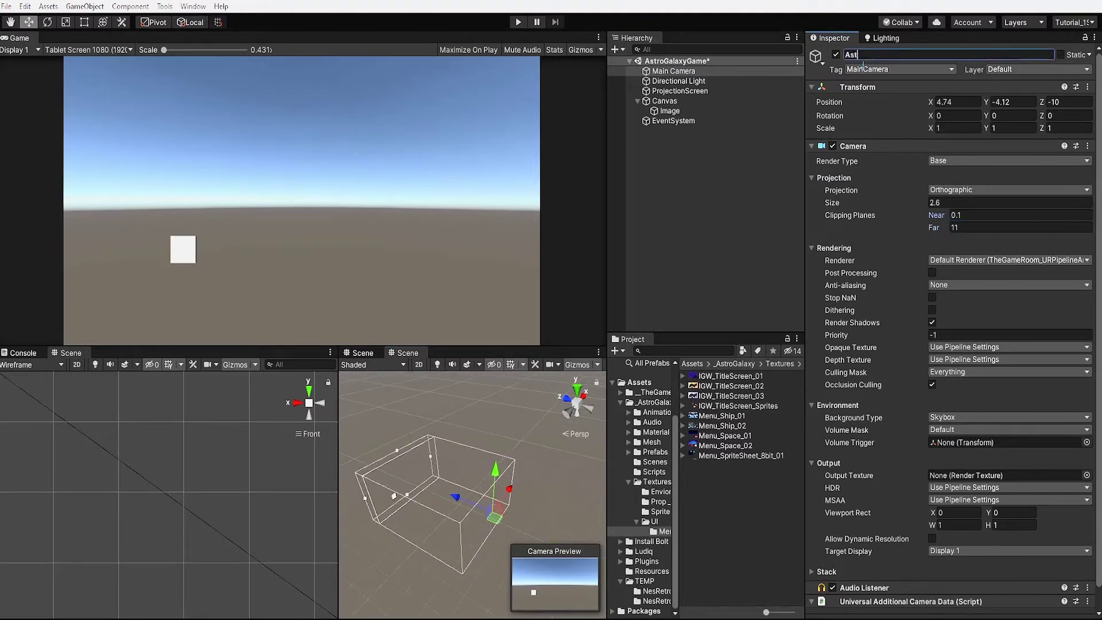
pyautogui.write('roGalaxy_CAM')
pyautogui.press('Return')
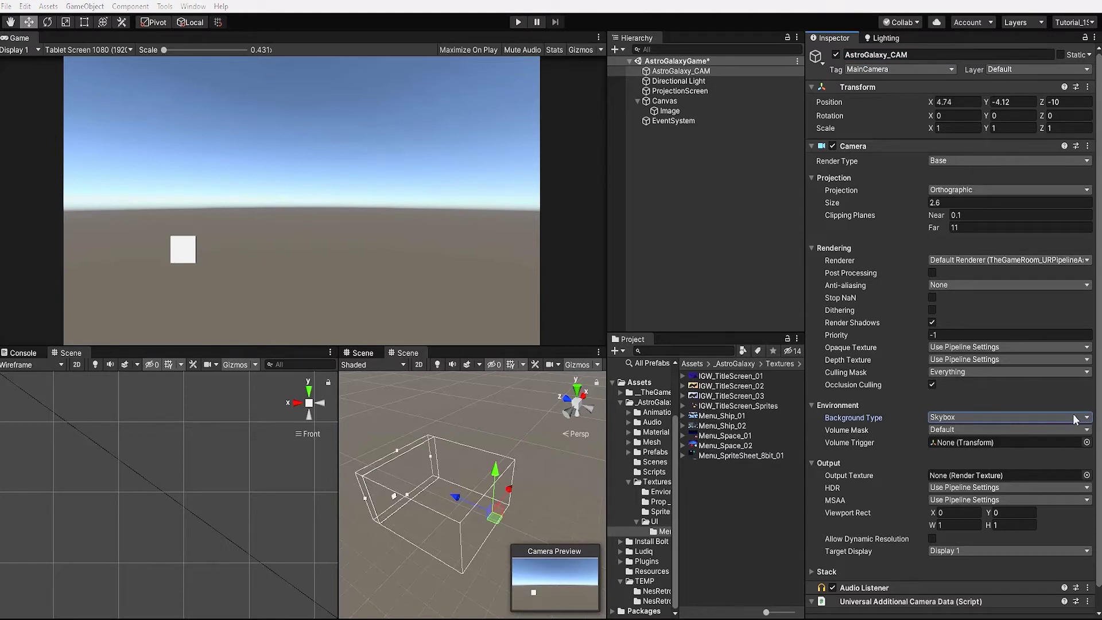
pyautogui.click(993, 420)
pyautogui.click(977, 447)
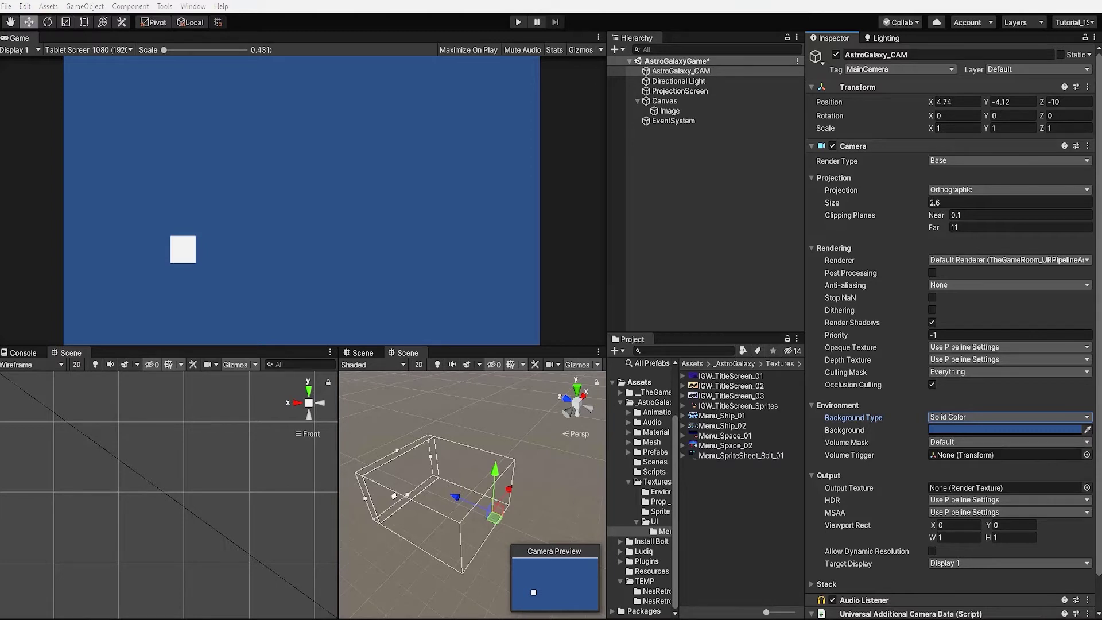
pyautogui.click(671, 110)
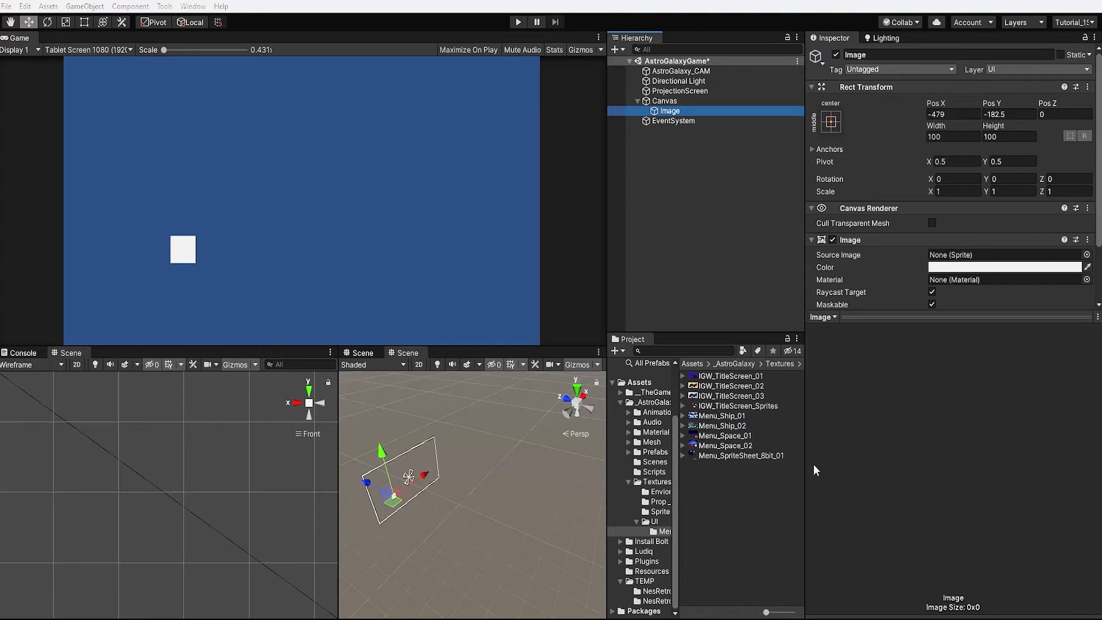
# Step: Switch the left 2D Scene view to Wireframe and frame the canvas in both views
pyautogui.moveTo(923, 325); pyautogui.dragTo(918, 407)
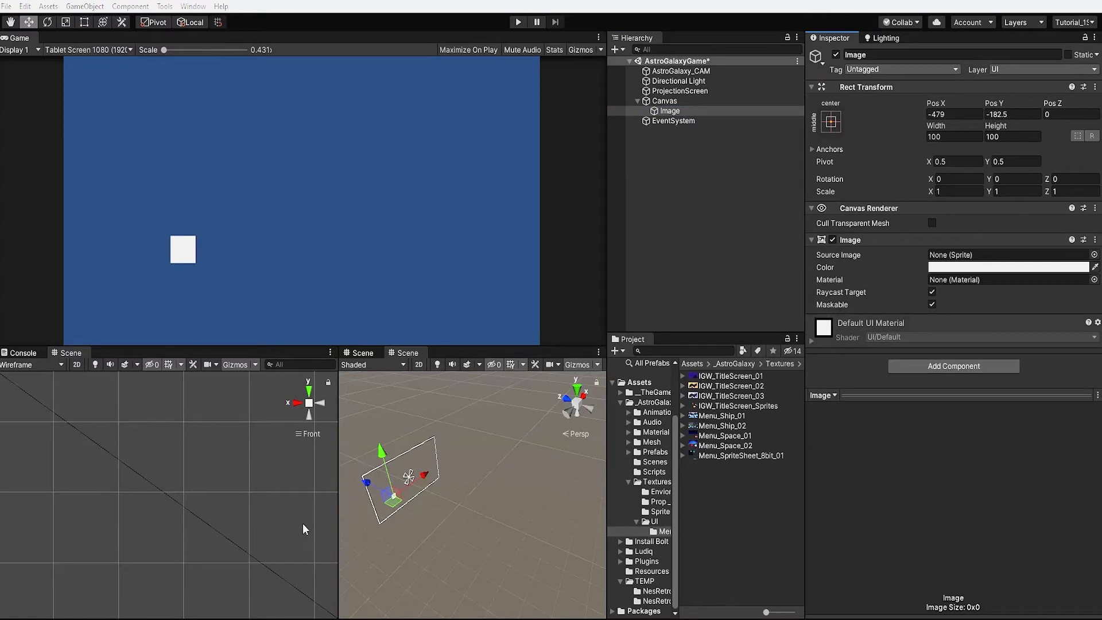
pyautogui.scroll(-2, 54, 398)
pyautogui.click(33, 365)
pyautogui.click(50, 386)
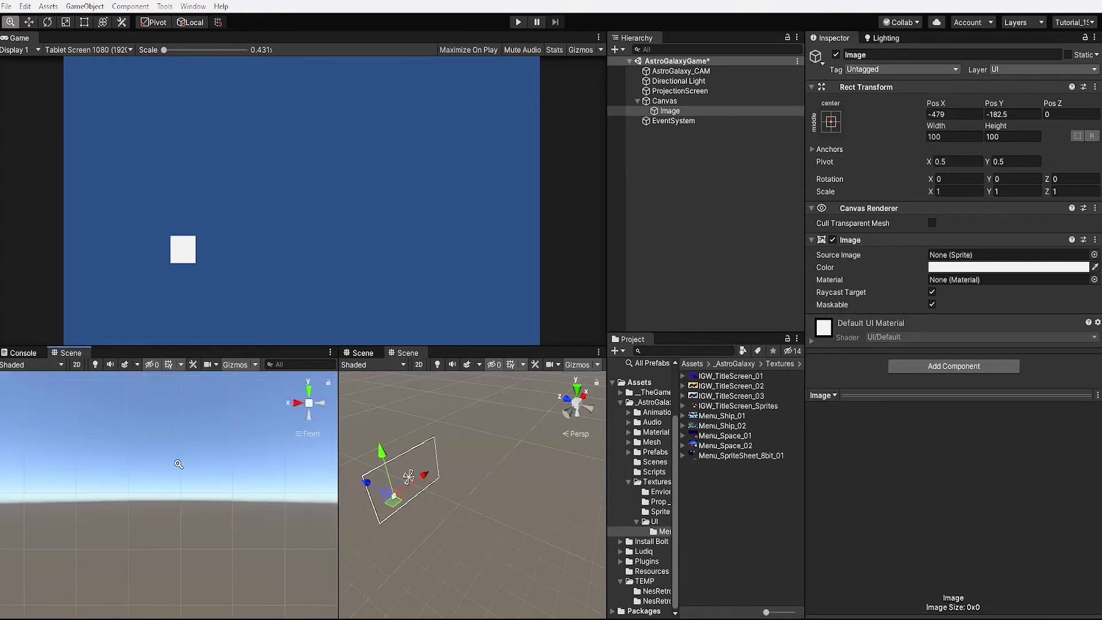
pyautogui.press('f')
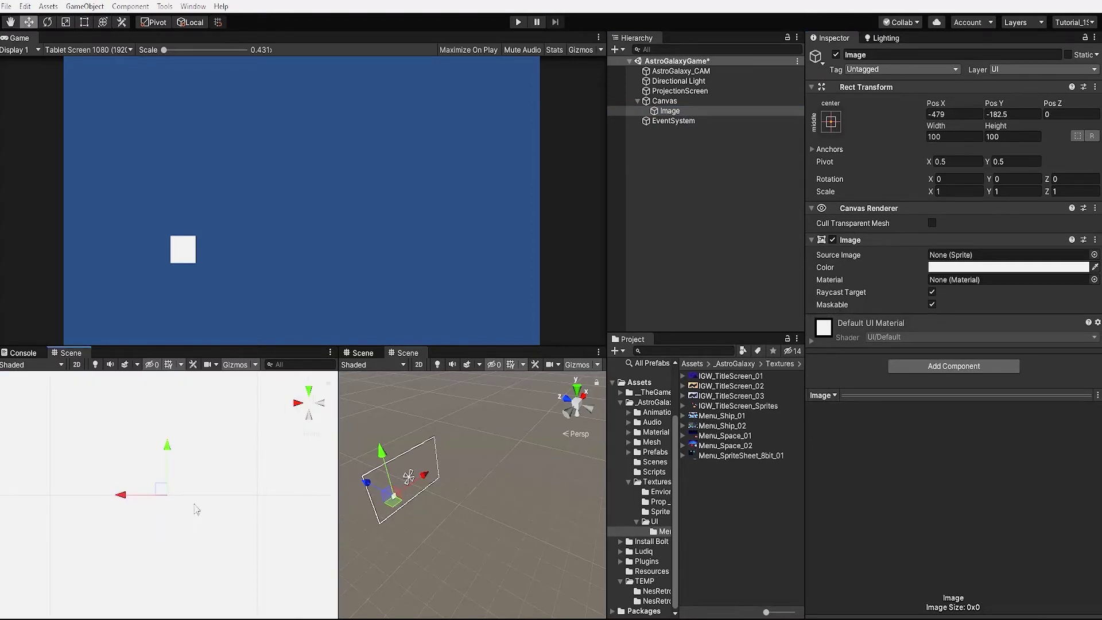
pyautogui.scroll(-4, 198, 497)
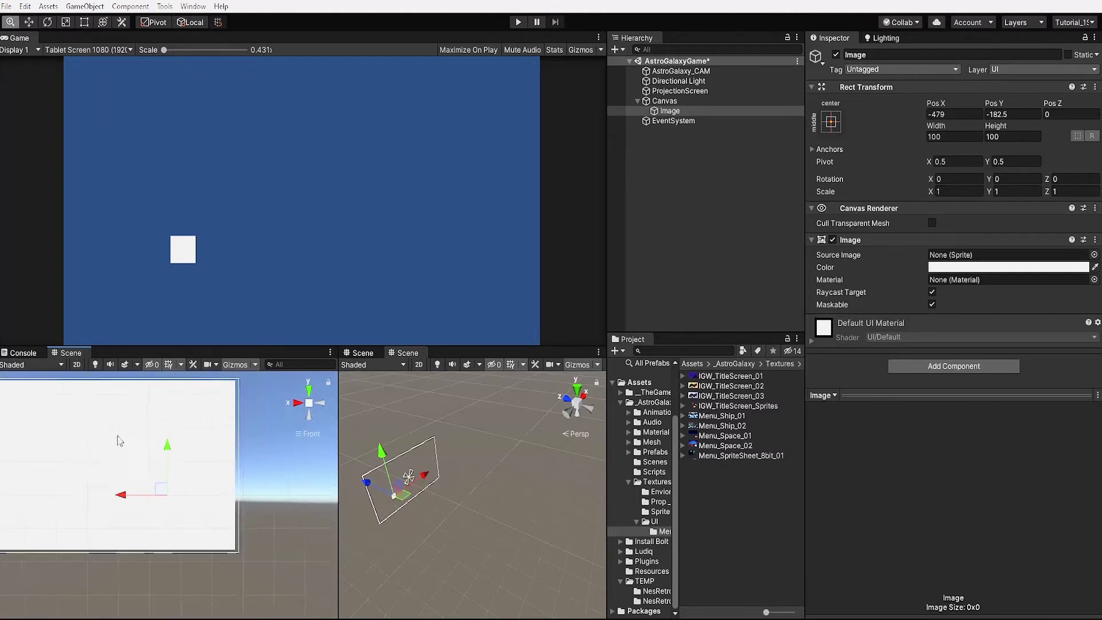
pyautogui.moveTo(115, 442); pyautogui.dragTo(238, 499, button='middle')
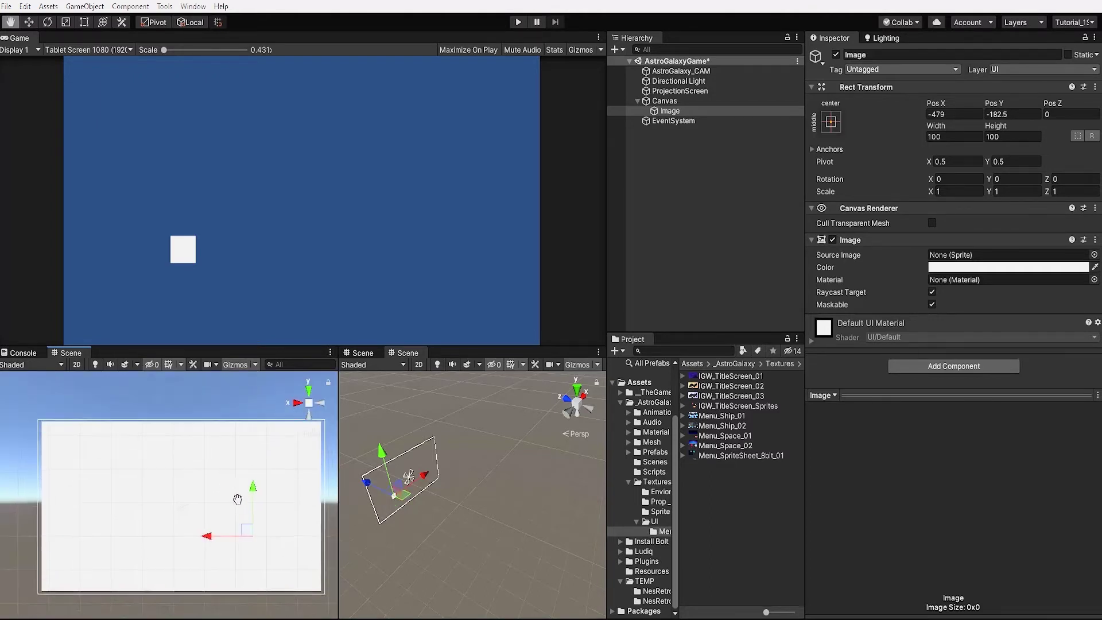
pyautogui.click(31, 365)
pyautogui.click(25, 398)
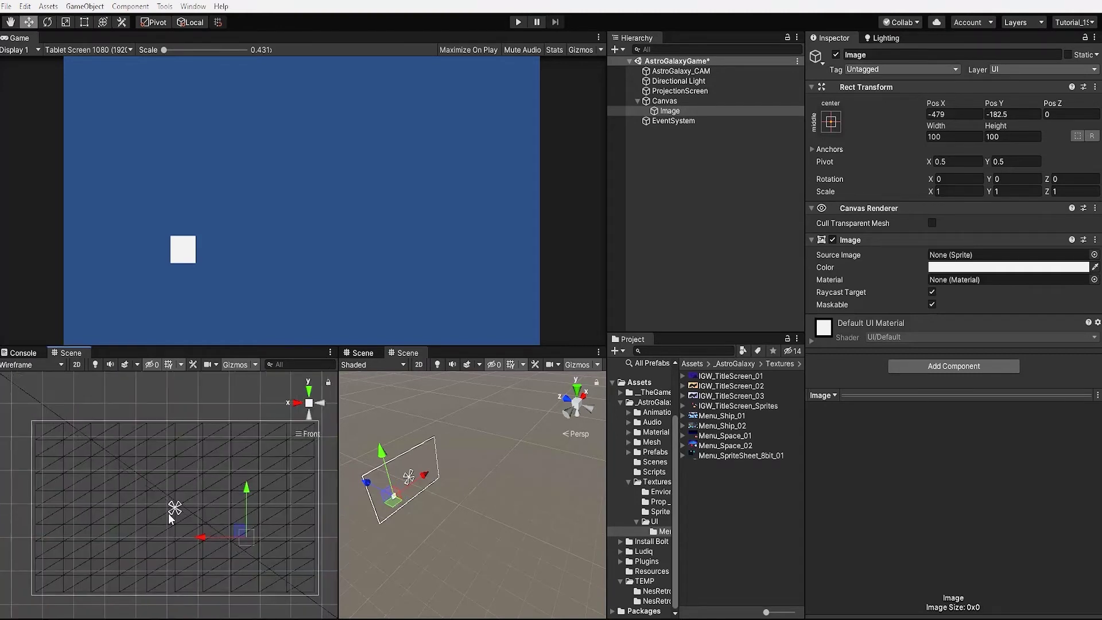
pyautogui.moveTo(482, 574); pyautogui.dragTo(549, 602, button='middle')
pyautogui.keyDown('alt'); pyautogui.moveTo(548, 602); pyautogui.dragTo(487, 520); pyautogui.keyUp('alt')
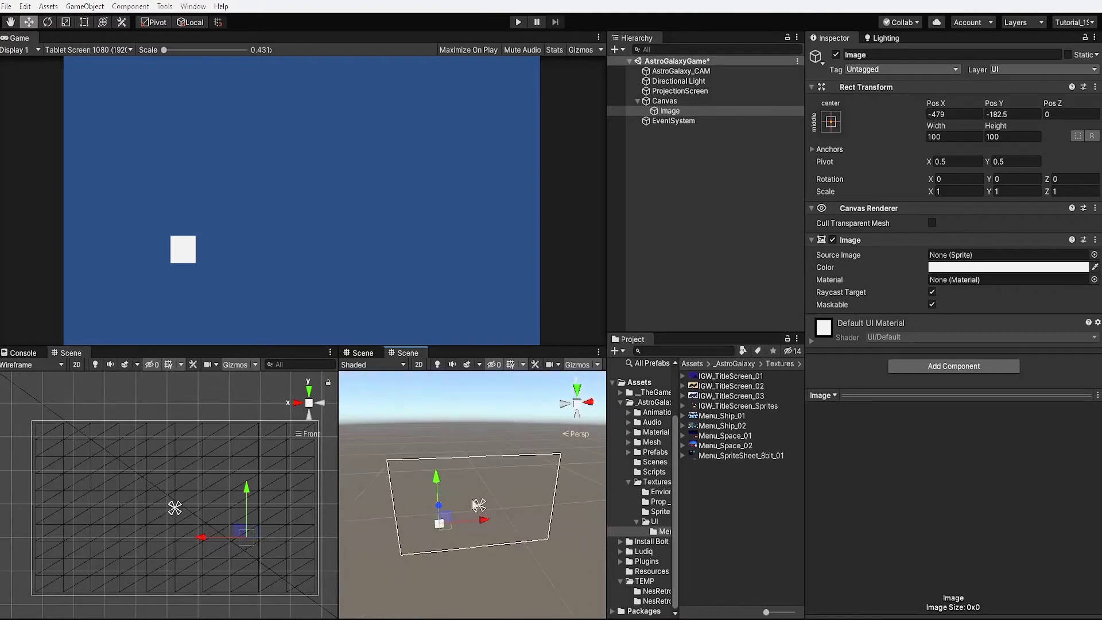
# Step: Drag the Image anchors apart to Min 0.4657/0.3101 and Max 0.6131/0.5
pyautogui.click(811, 149)
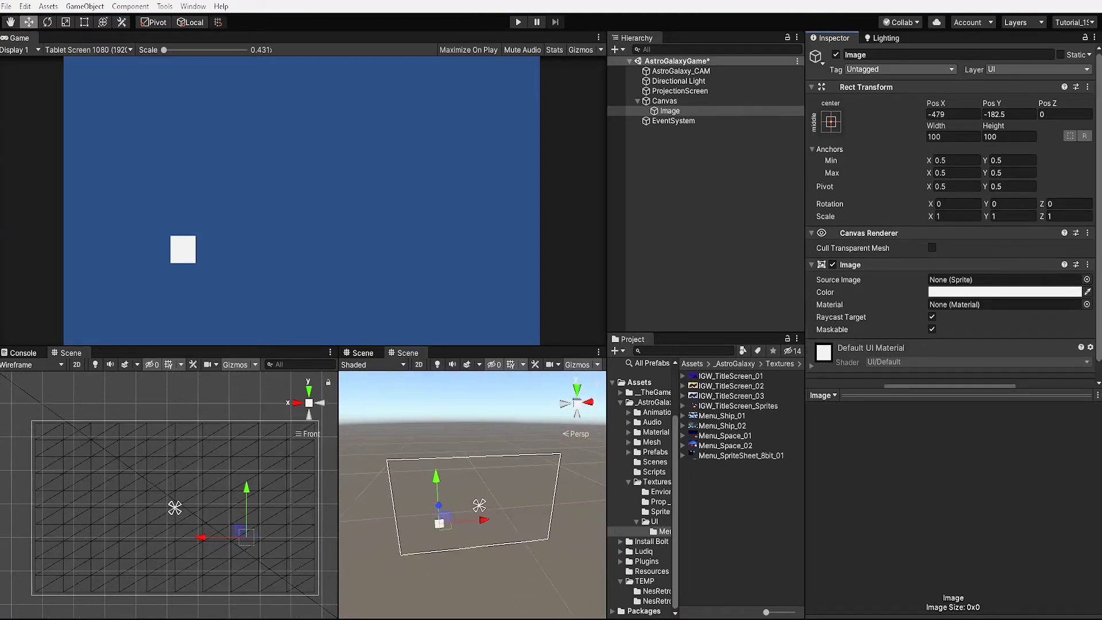
pyautogui.moveTo(171, 516); pyautogui.dragTo(139, 544)
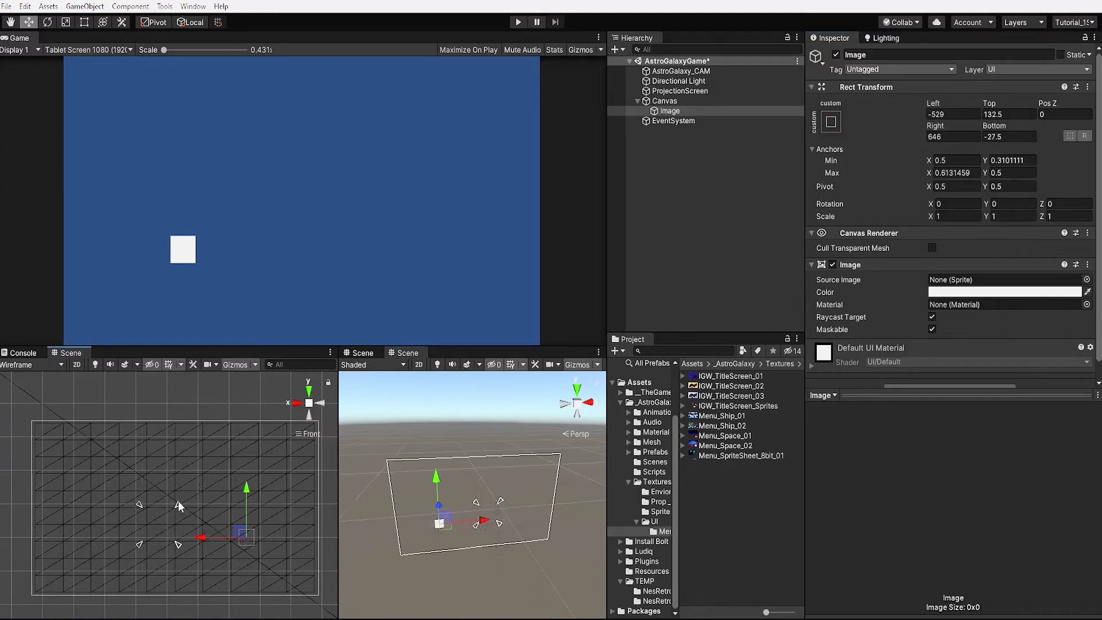
pyautogui.moveTo(178, 500); pyautogui.dragTo(189, 505)
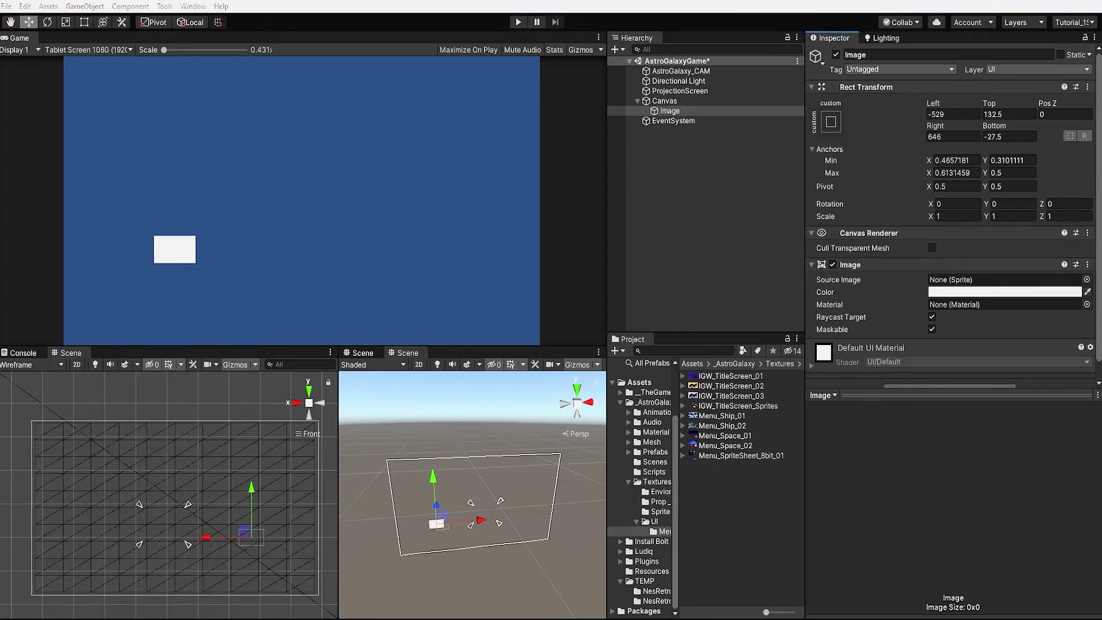
pyautogui.click(834, 124)
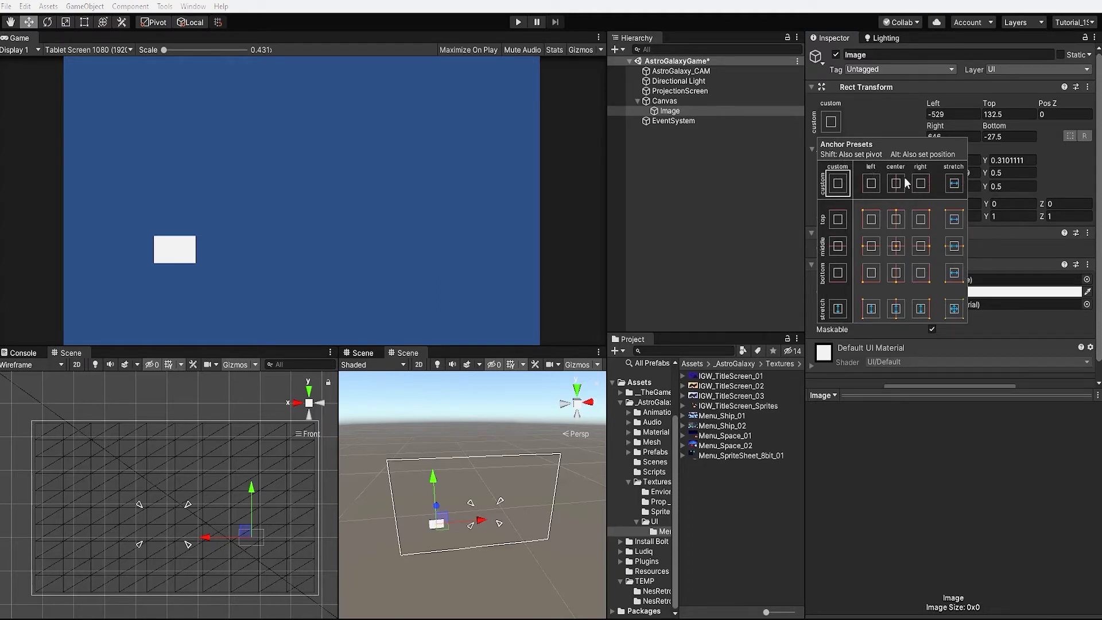
# Step: Apply the stretch-stretch anchor preset with Alt so the Image fills the canvas, anchors 0–1
pyautogui.hotkey('shift', 'alt')
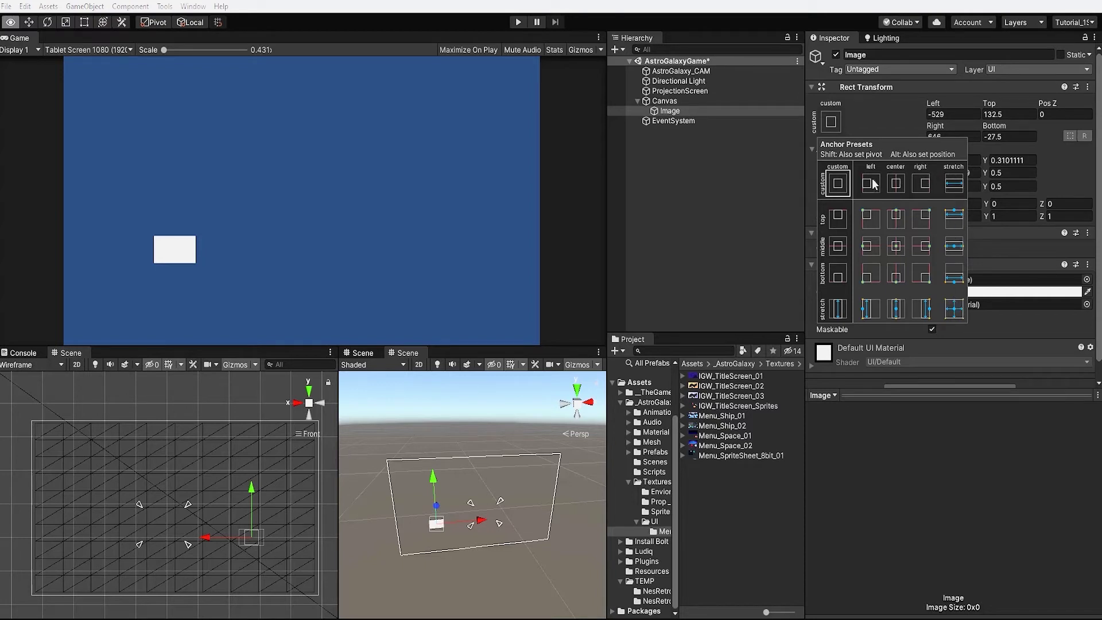
pyautogui.click(954, 310)
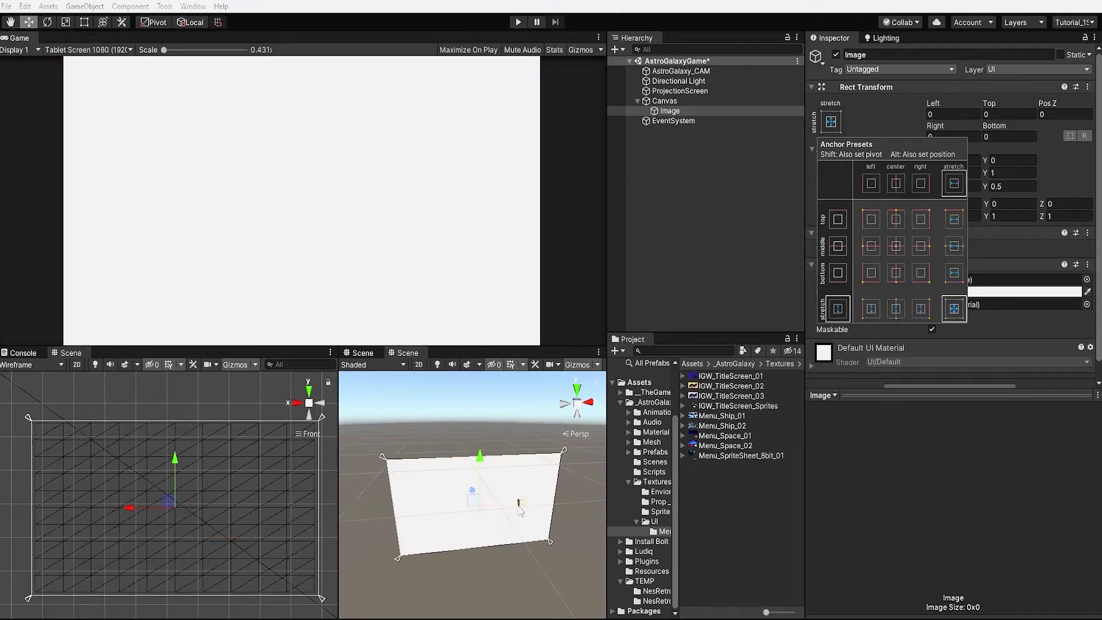
pyautogui.click(583, 491)
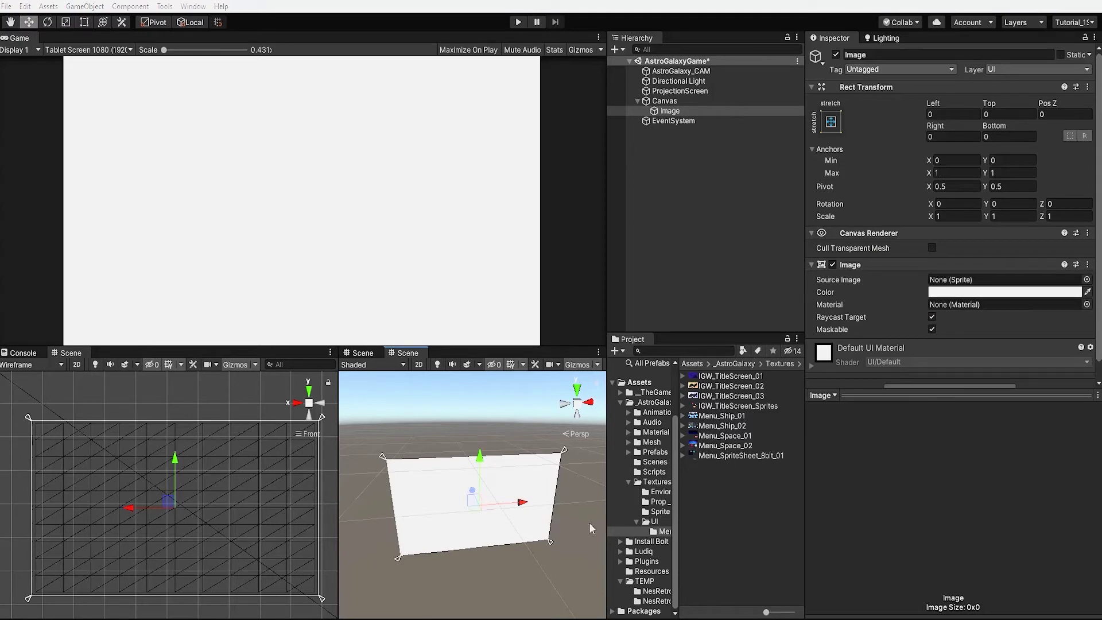
pyautogui.moveTo(565, 458); pyautogui.dragTo(538, 466)
pyautogui.click(830, 121)
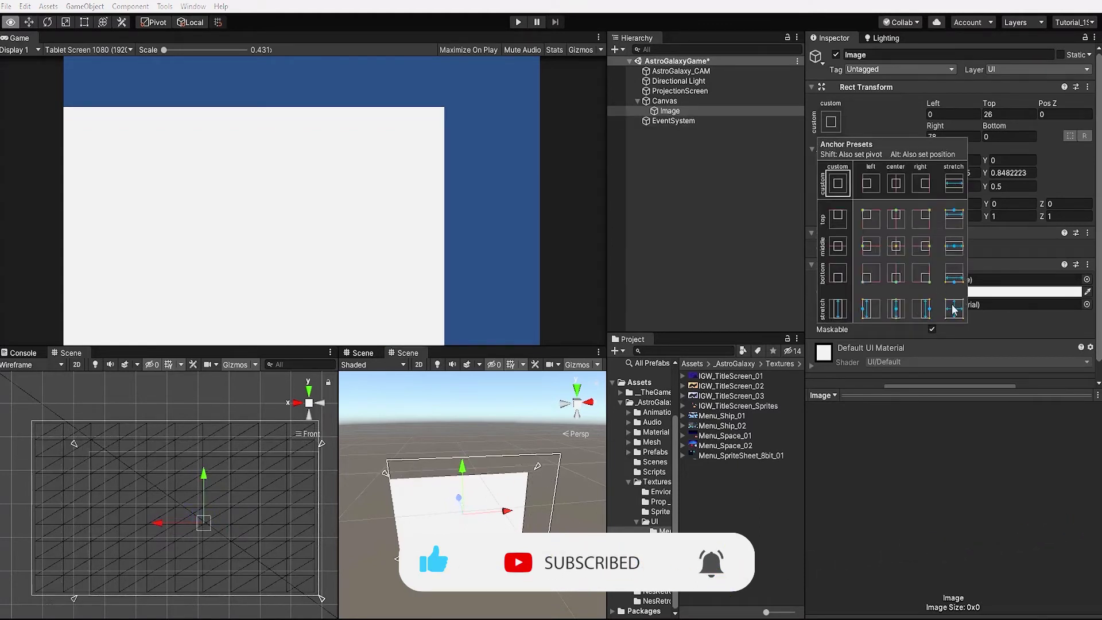
pyautogui.keyDown('alt'); pyautogui.click(953, 309); pyautogui.keyUp('alt')
pyautogui.keyDown('alt'); pyautogui.moveTo(488, 499); pyautogui.dragTo(498, 496); pyautogui.keyUp('alt')
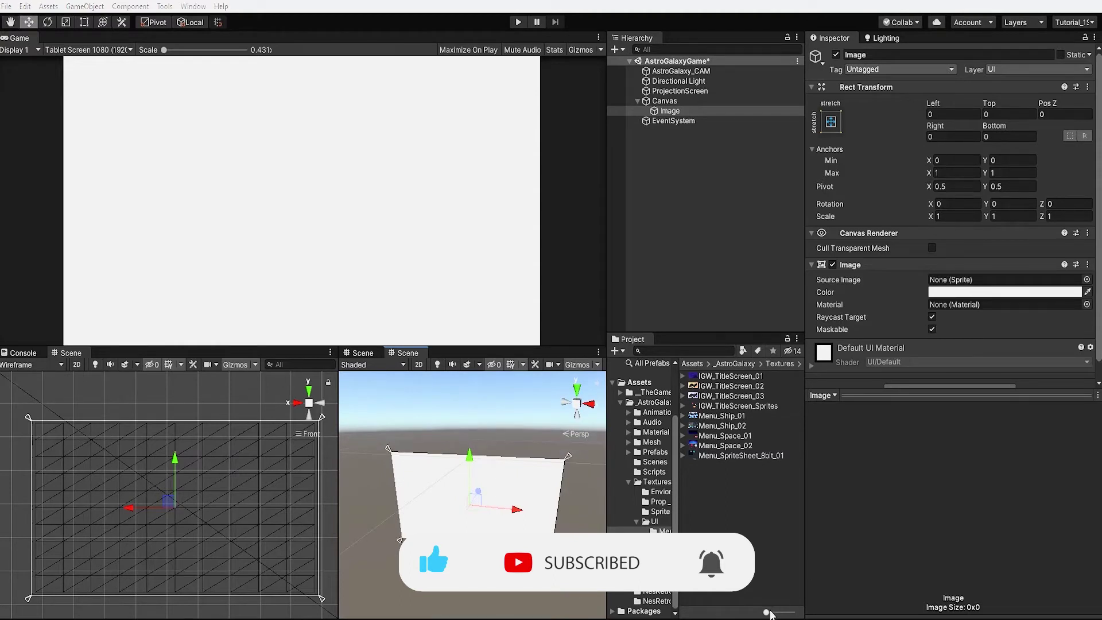
pyautogui.moveTo(767, 612); pyautogui.dragTo(784, 612)
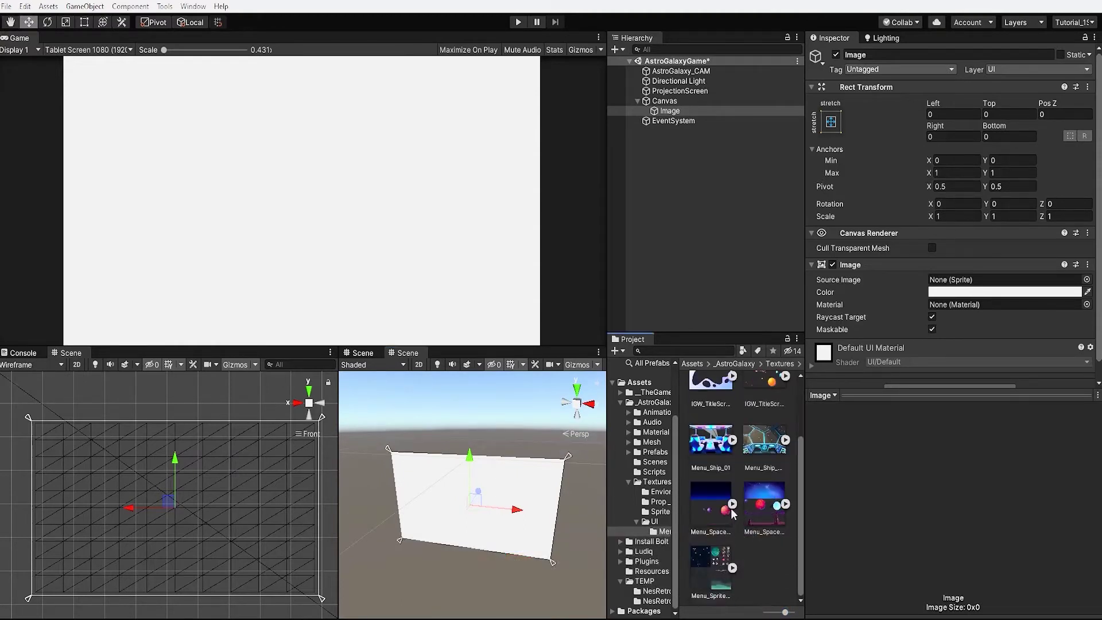
# Step: Assign the Menu_Space_Sky sprite as Source Image and turn off Raycast Target
pyautogui.click(785, 504)
pyautogui.scroll(-5, 752, 538)
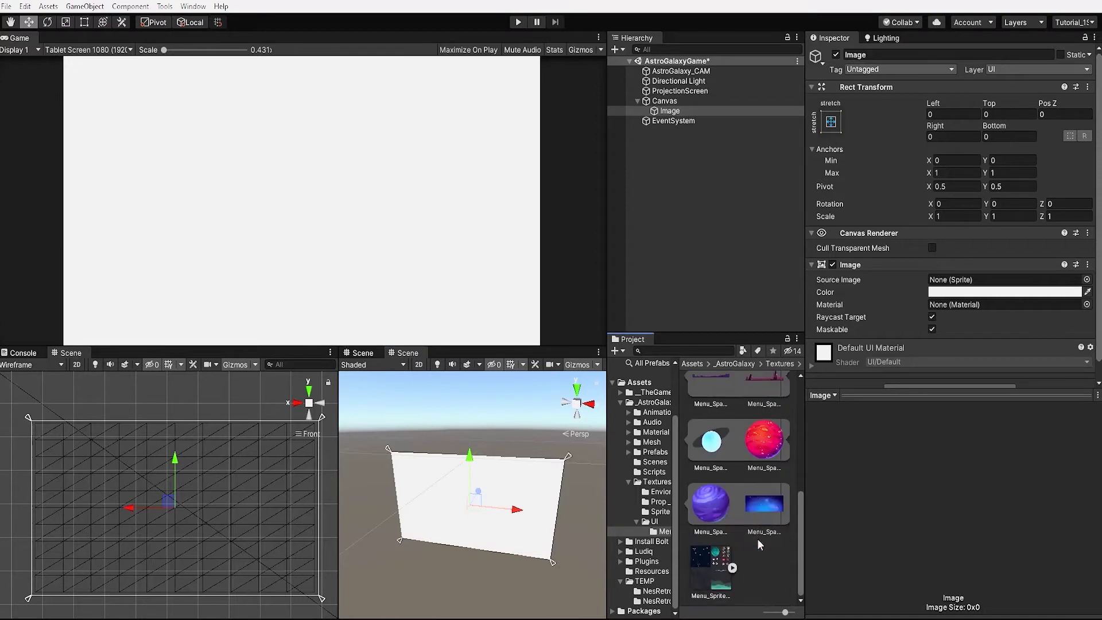
pyautogui.moveTo(763, 503); pyautogui.dragTo(952, 261)
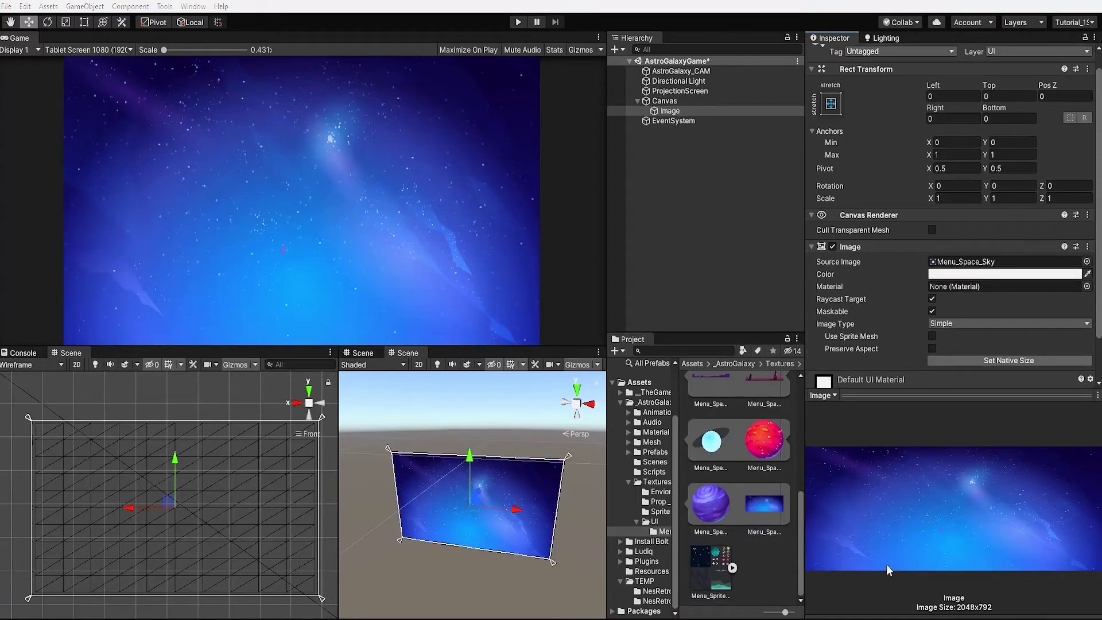
pyautogui.click(932, 299)
# Step: Rename the image object SkyBackgound_UiImage
pyautogui.click(891, 57)
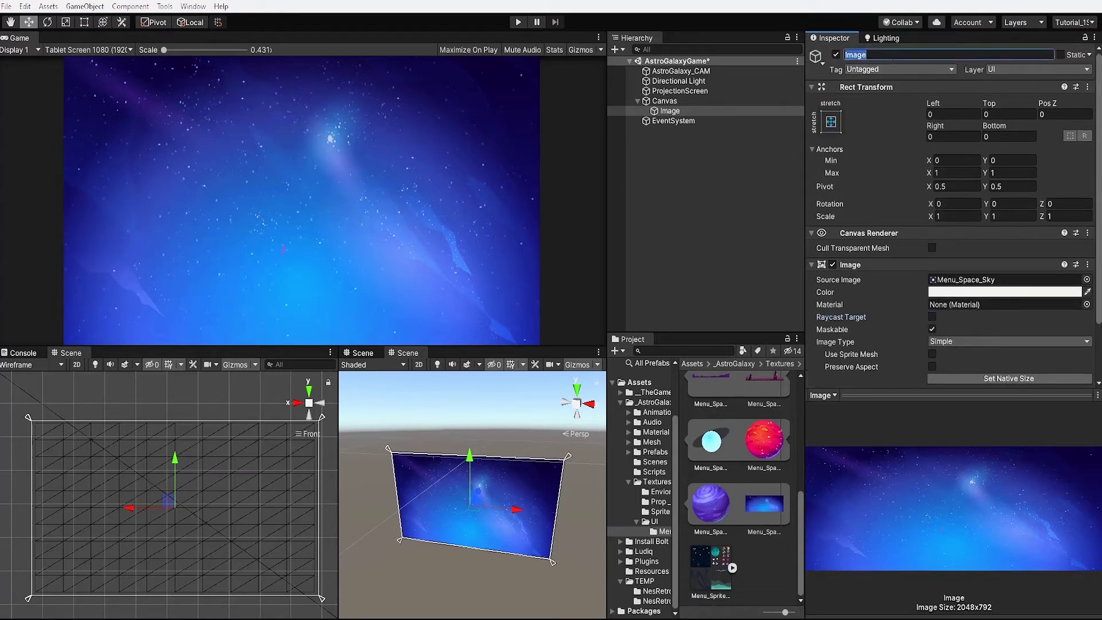
pyautogui.press('Home')
pyautogui.write('SkyBackgound_Ui')
pyautogui.press('Return')
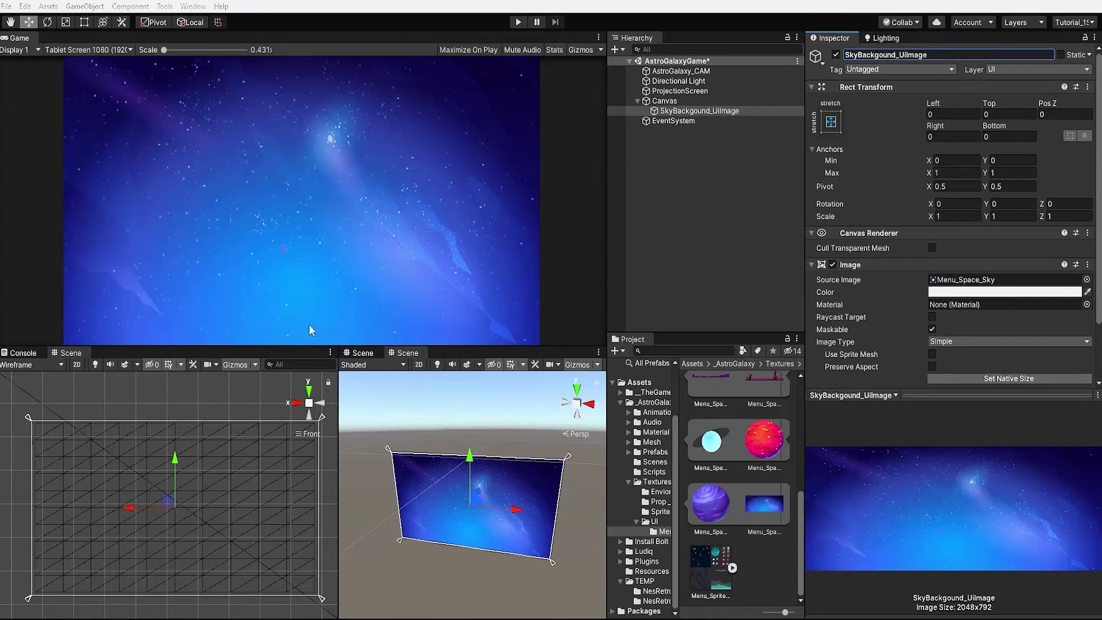
pyautogui.click(758, 171)
pyautogui.click(720, 121)
# Step: Duplicate the sky image and give the copy the Menu_Space_Ground-Back sprite
pyautogui.click(717, 111)
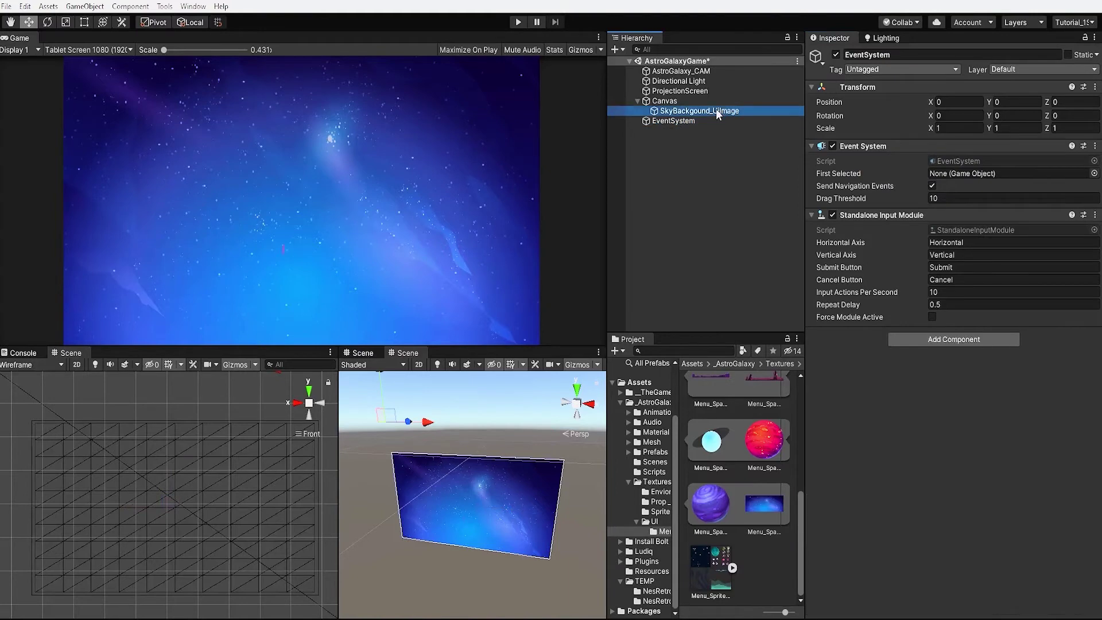
pyautogui.hotkey('ctrl', 'd')
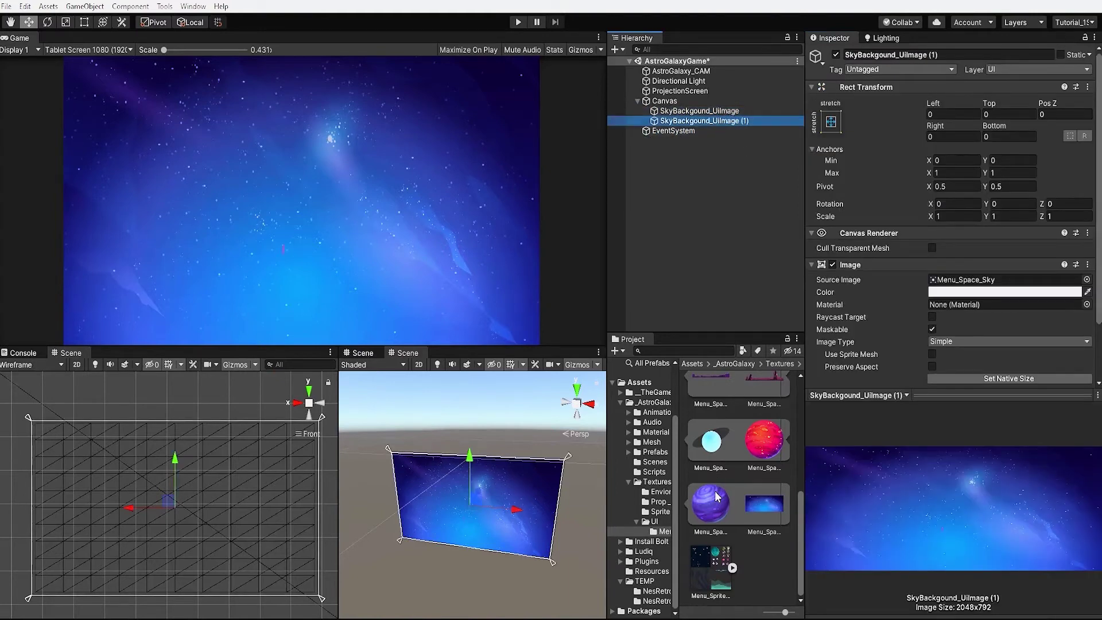
pyautogui.scroll(1, 719, 500)
pyautogui.moveTo(715, 421); pyautogui.dragTo(975, 281)
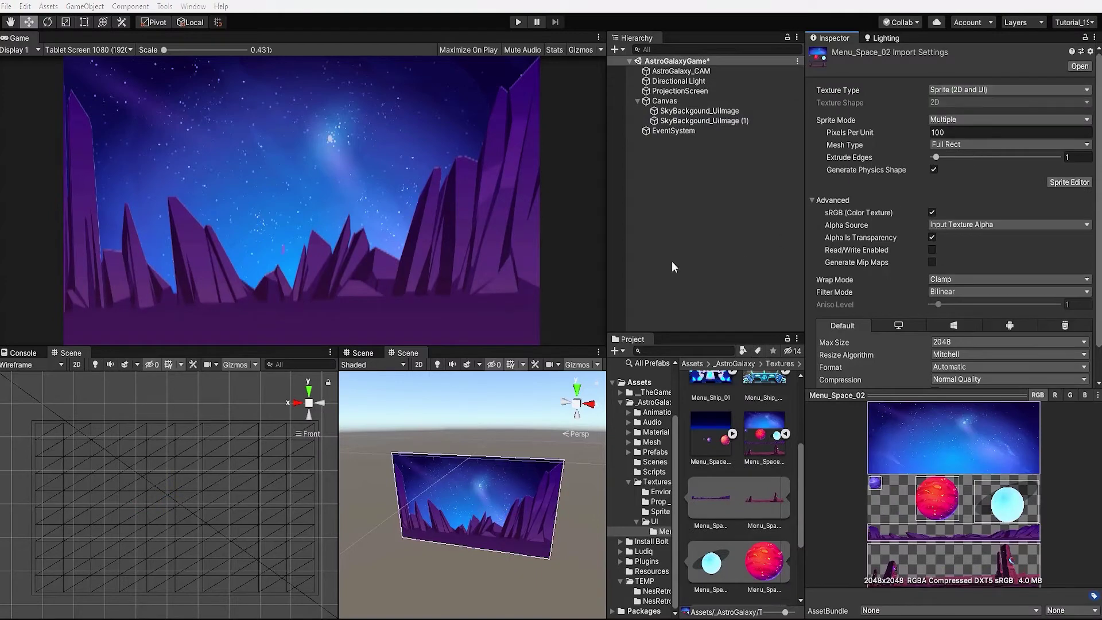
# Step: Rename the copy GroundBackgound_UiImage by replacing Sky with Ground
pyautogui.click(704, 121)
pyautogui.click(892, 55)
pyautogui.click(895, 56)
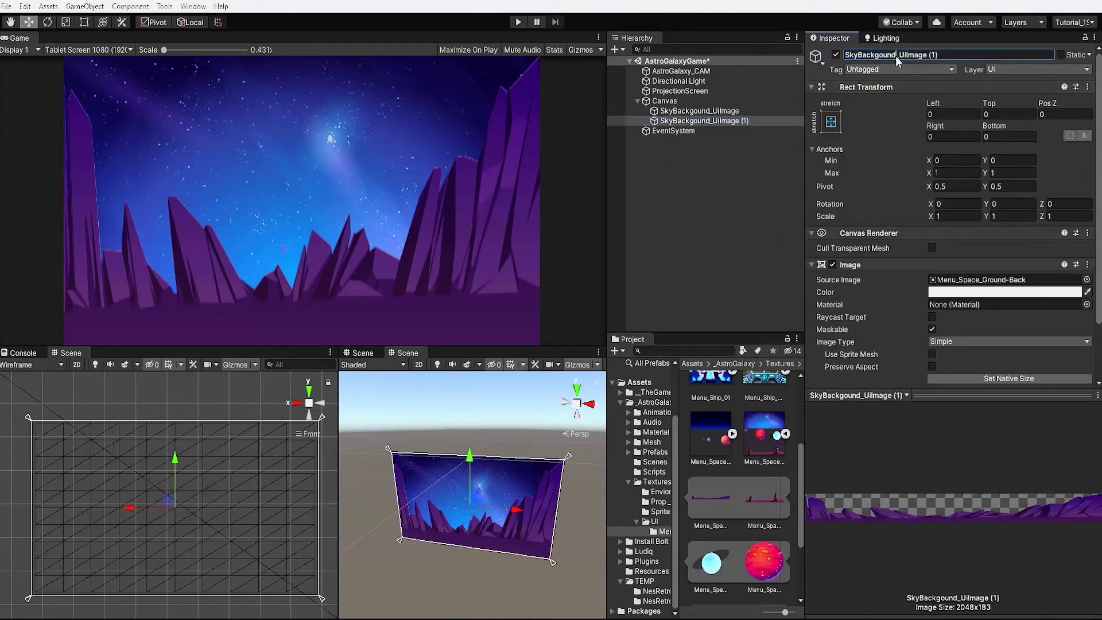
pyautogui.moveTo(882, 55); pyautogui.dragTo(815, 52)
pyautogui.write('Ground')
pyautogui.press('Return')
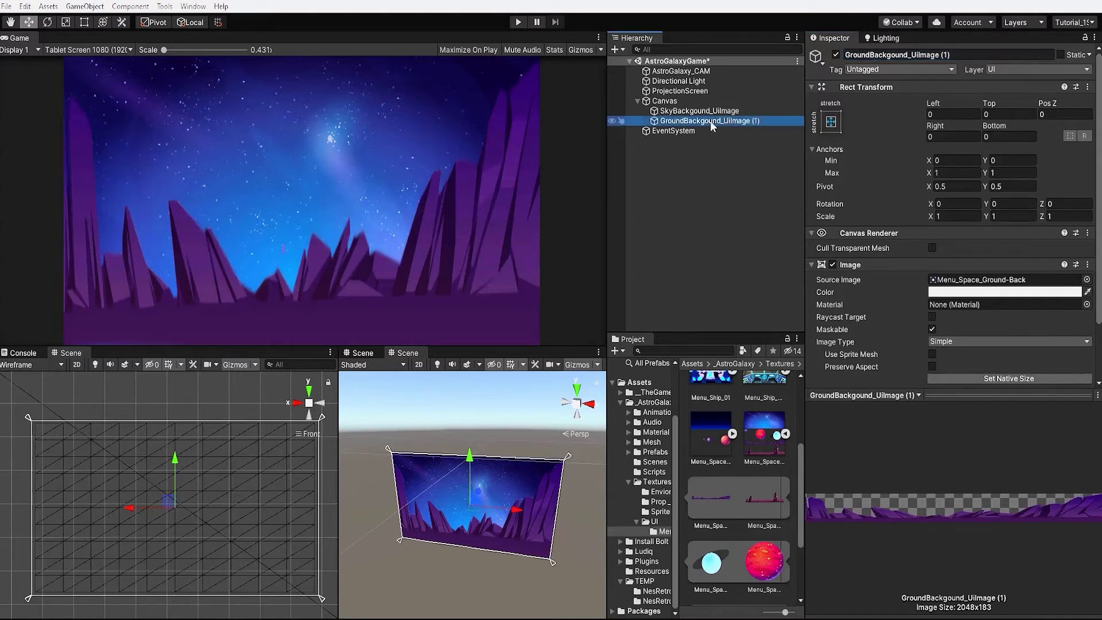
# Step: Try reordering layers and a red planet copy, then undo the experiments
pyautogui.moveTo(712, 122)
pyautogui.mouseDown()
pyautogui.moveTo(704, 108)
pyautogui.moveTo(694, 131)
pyautogui.mouseUp()
pyautogui.click(836, 55)
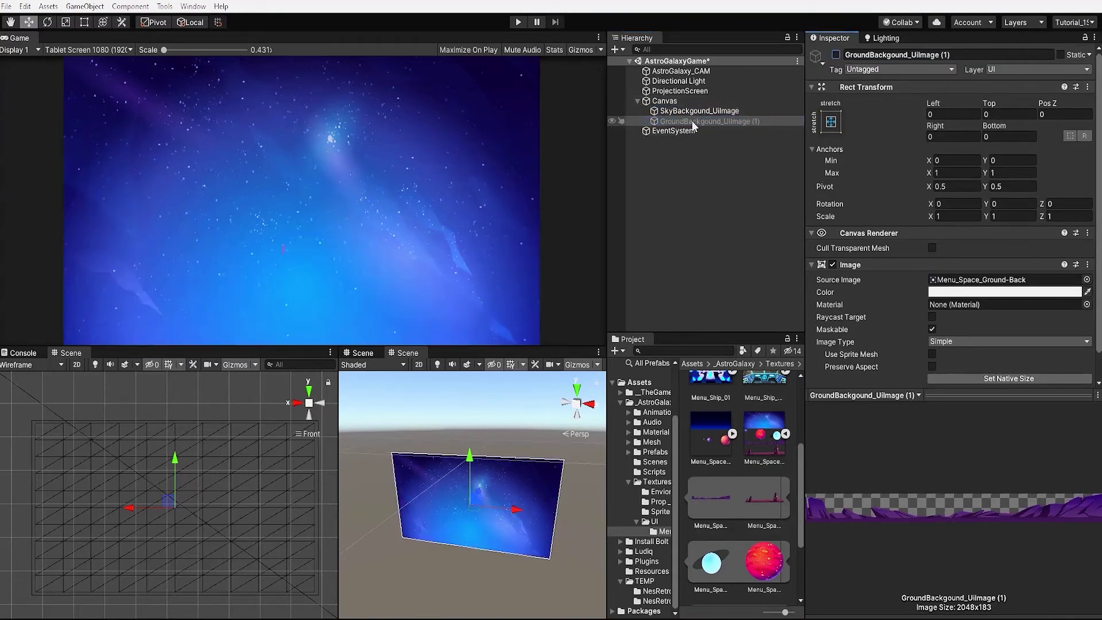
pyautogui.click(836, 55)
pyautogui.hotkey('ctrl', 'd')
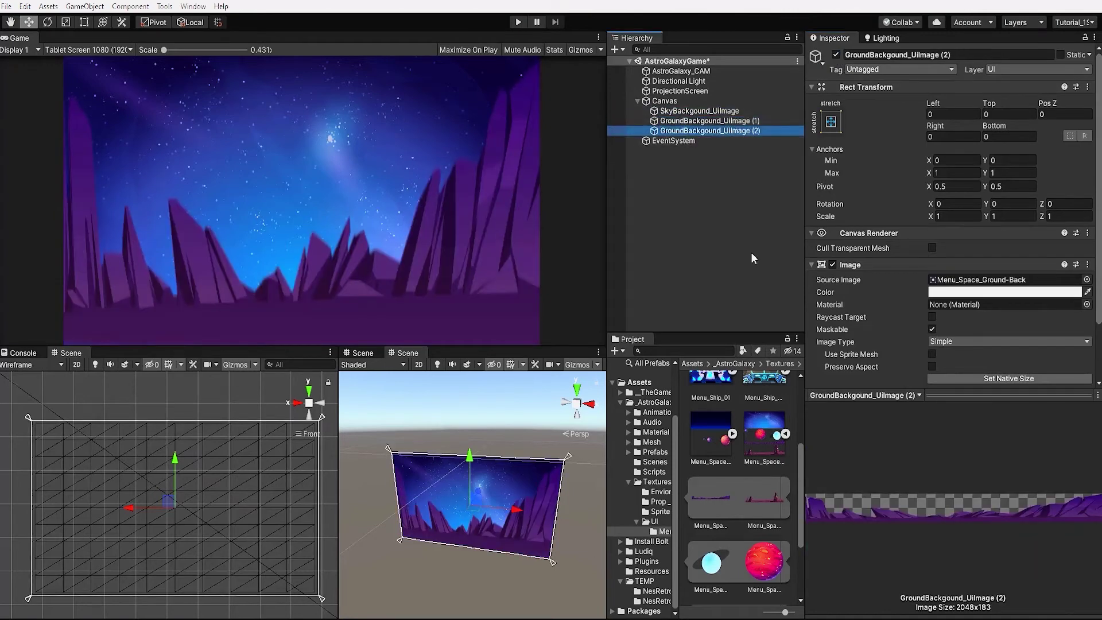
pyautogui.moveTo(742, 567); pyautogui.dragTo(1004, 279)
pyautogui.moveTo(706, 131); pyautogui.dragTo(694, 106)
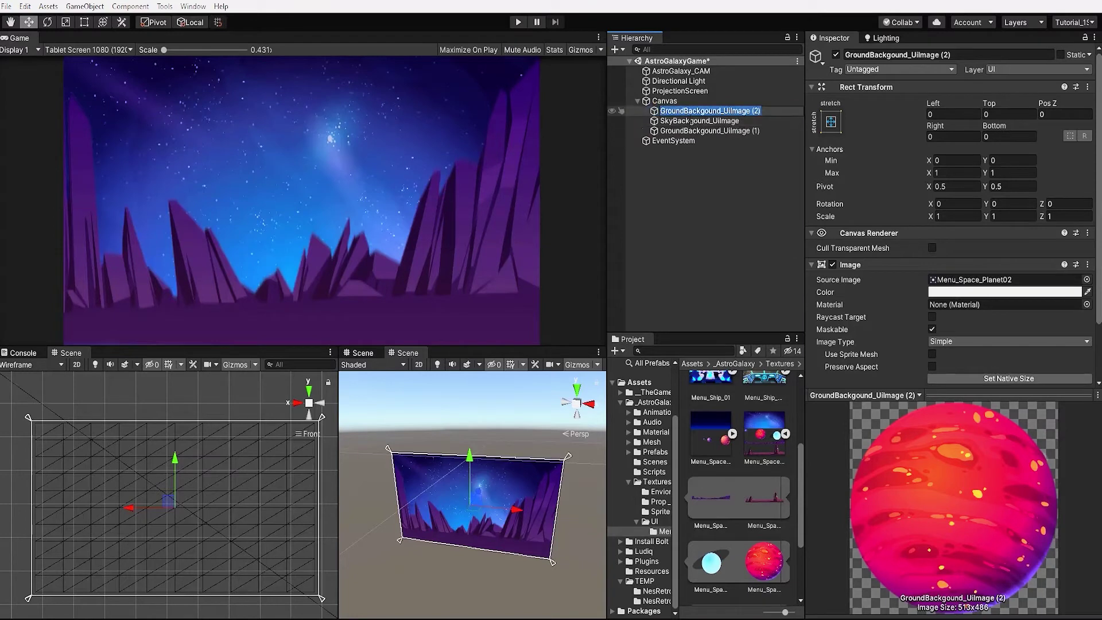
pyautogui.hotkey('ctrl', 'z')
pyautogui.hotkey('ctrl', 'z')
pyautogui.hotkey('ctrl', 'z')
pyautogui.hotkey('ctrl', 'z')
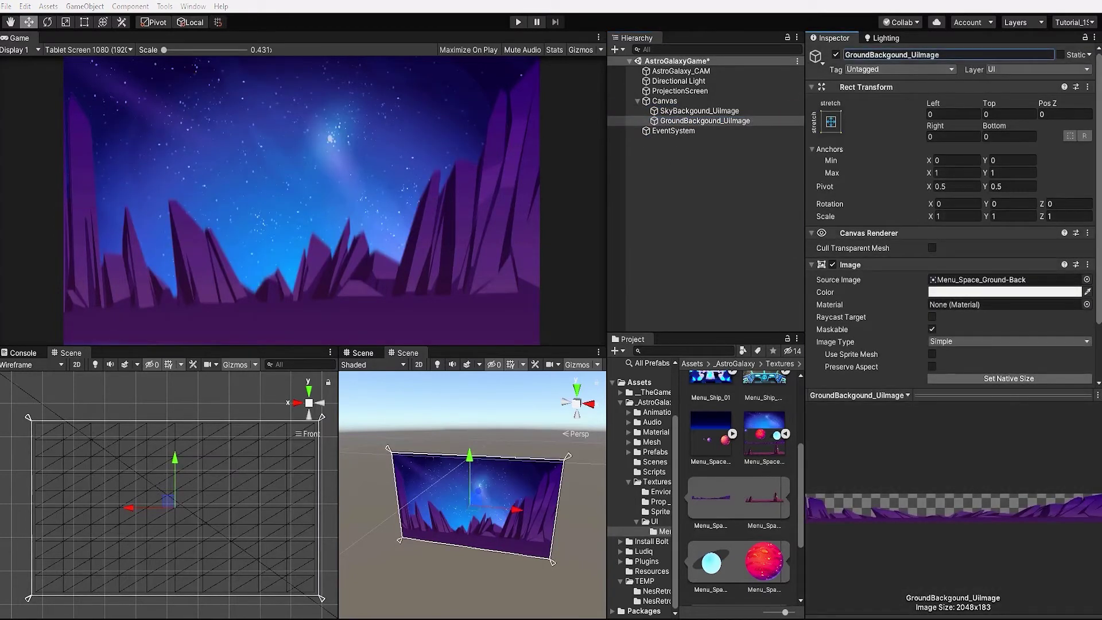
# Step: Review the Menu_Space_02 import settings and tick Preserve Aspect on GroundBackgound_UiImage
pyautogui.click(756, 439)
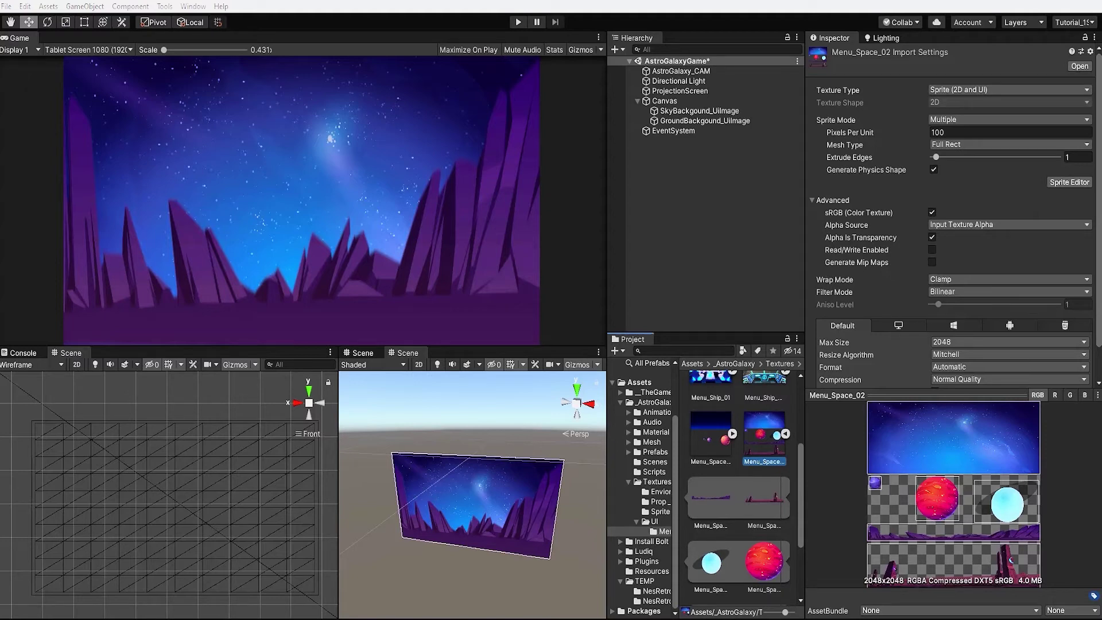
pyautogui.click(708, 121)
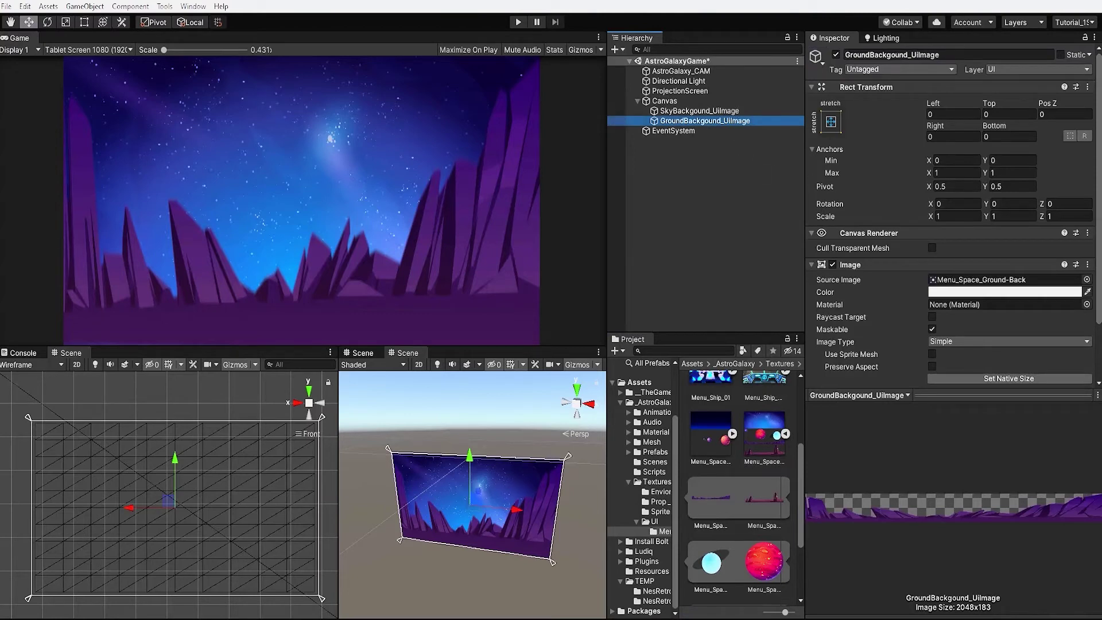
pyautogui.click(932, 366)
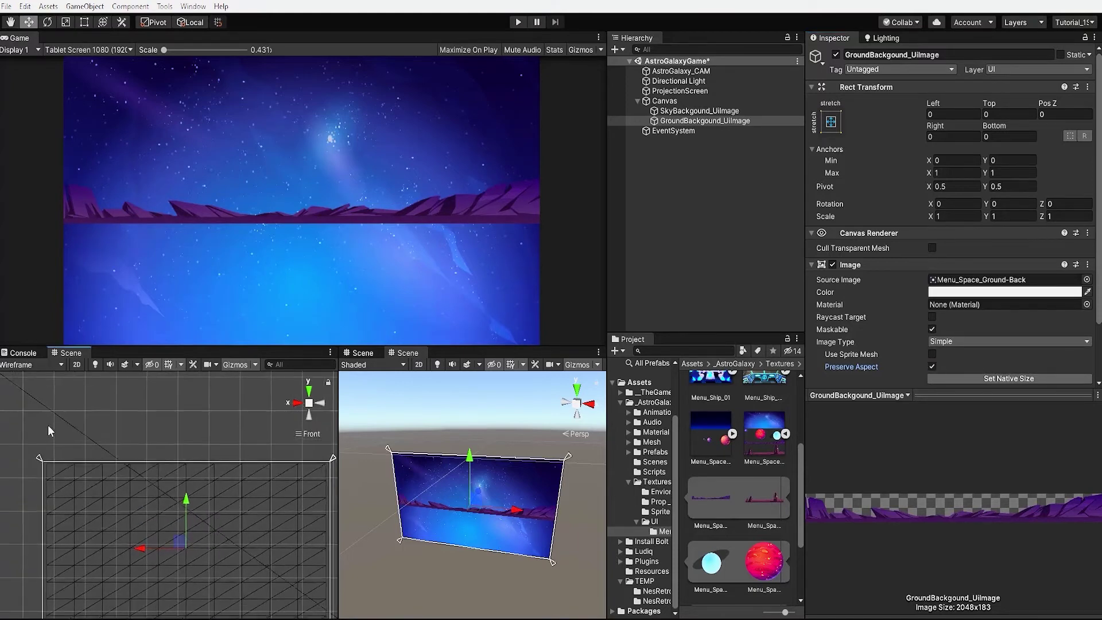
pyautogui.moveTo(47, 425); pyautogui.dragTo(67, 413, button='middle')
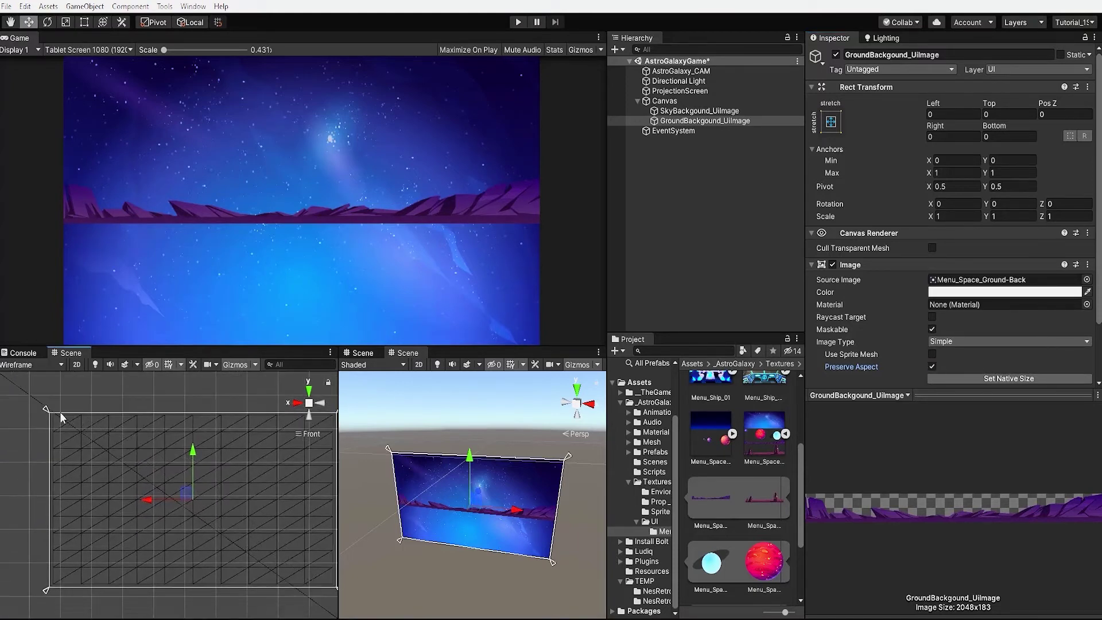
# Step: Turn off Preserve Aspect, raise the ground image's top anchor, and duplicate the layer
pyautogui.scroll(-1, 60, 411)
pyautogui.moveTo(49, 410); pyautogui.dragTo(26, 547)
pyautogui.click(932, 366)
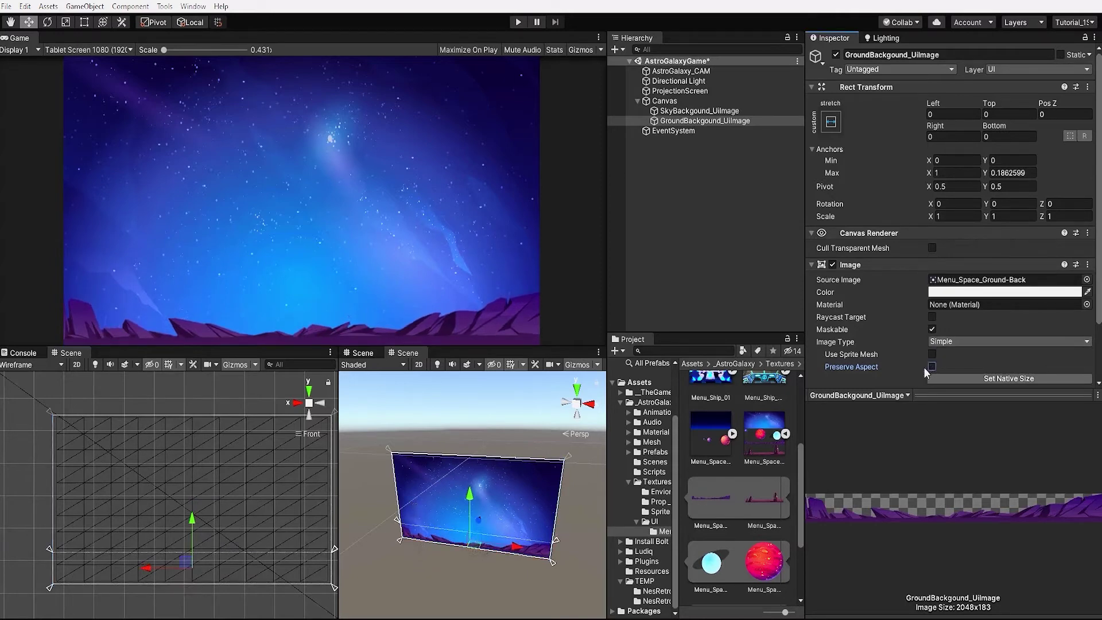
pyautogui.moveTo(54, 550); pyautogui.dragTo(36, 535)
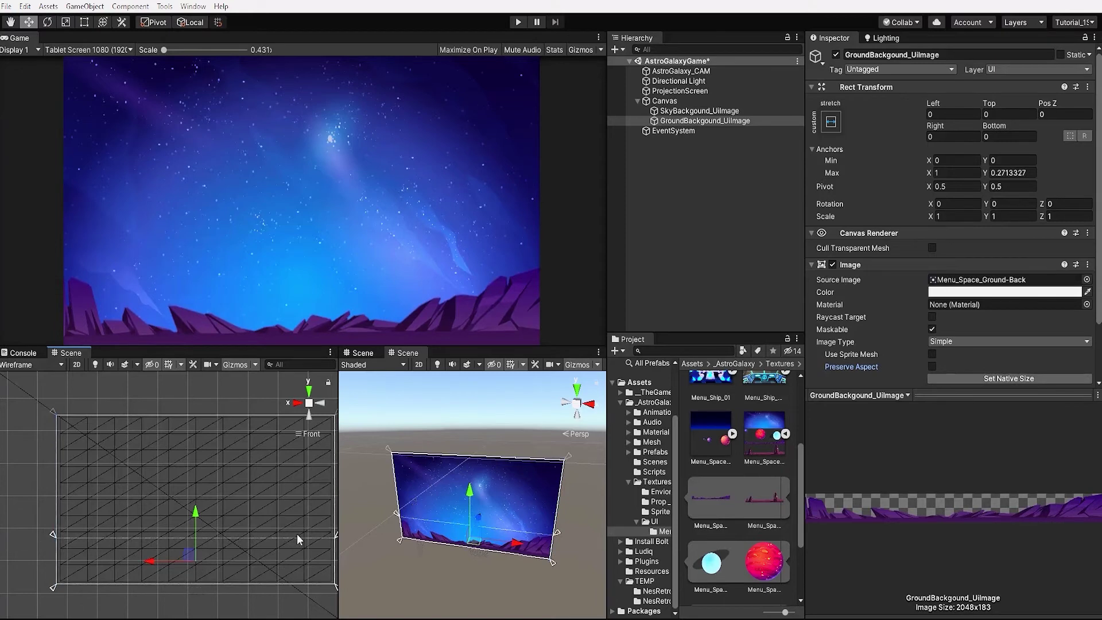
pyautogui.hotkey('ctrl', 'd')
pyautogui.moveTo(867, 55); pyautogui.dragTo(902, 55)
# Step: Name the copy GroundFront_UiImage and re-anchor the back layer to Y 0.074–0.386
pyautogui.write('Front_UiImage')
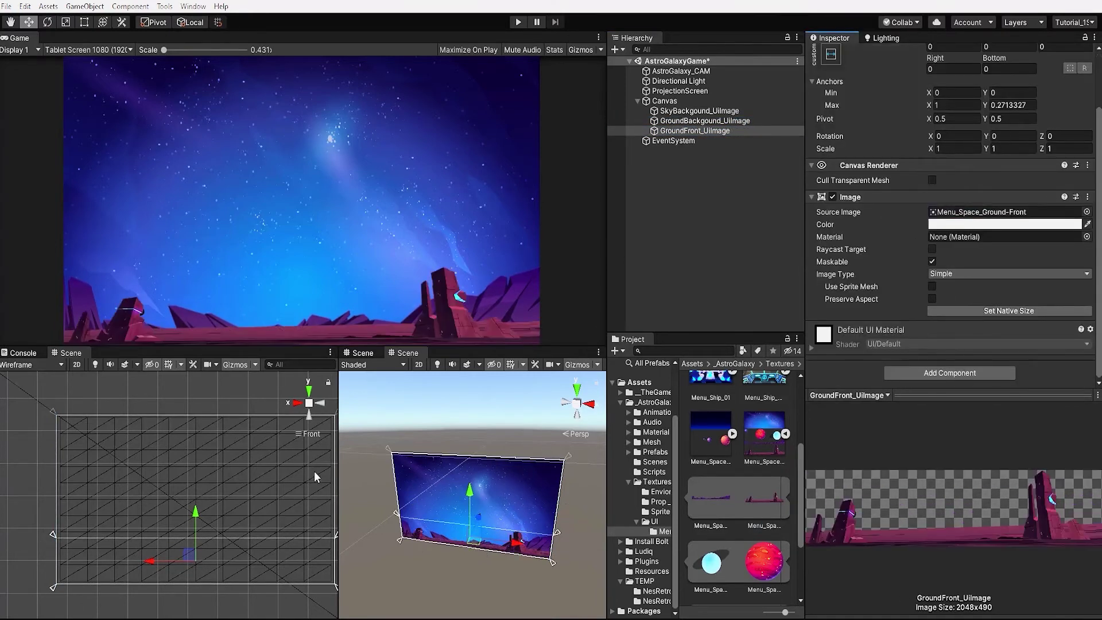
pyautogui.moveTo(53, 533); pyautogui.dragTo(53, 508)
pyautogui.click(53, 576)
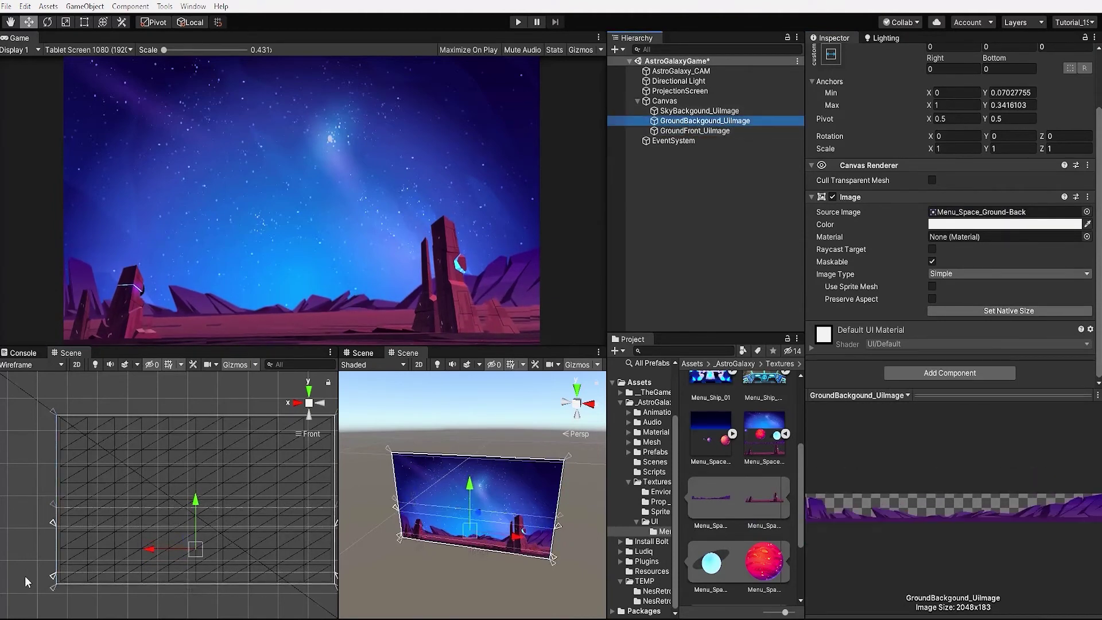
pyautogui.moveTo(53, 576); pyautogui.dragTo(52, 581)
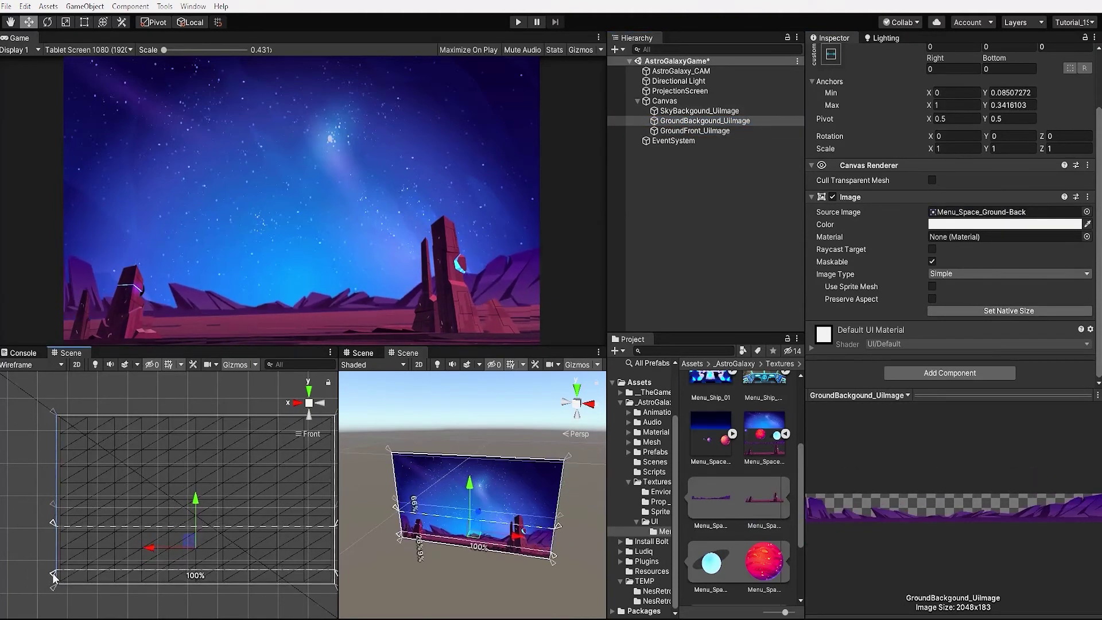
pyautogui.moveTo(53, 522); pyautogui.dragTo(53, 515)
# Step: Tint the ground back layer light blue AACEE0
pyautogui.click(1004, 224)
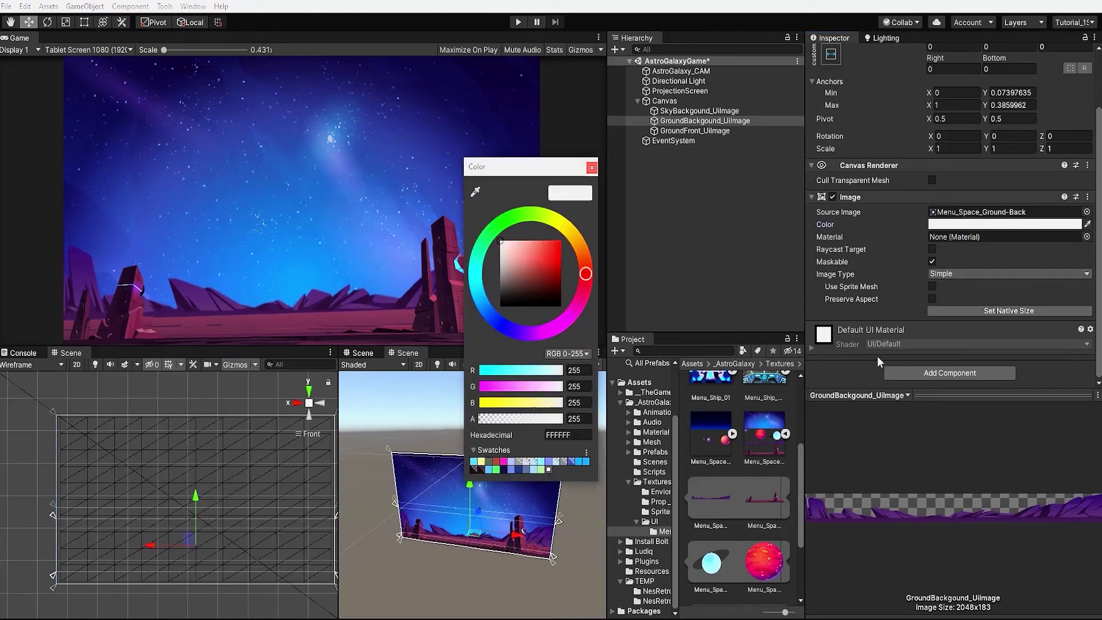
pyautogui.moveTo(562, 419); pyautogui.dragTo(556, 422)
pyautogui.click(475, 191)
pyautogui.click(291, 285)
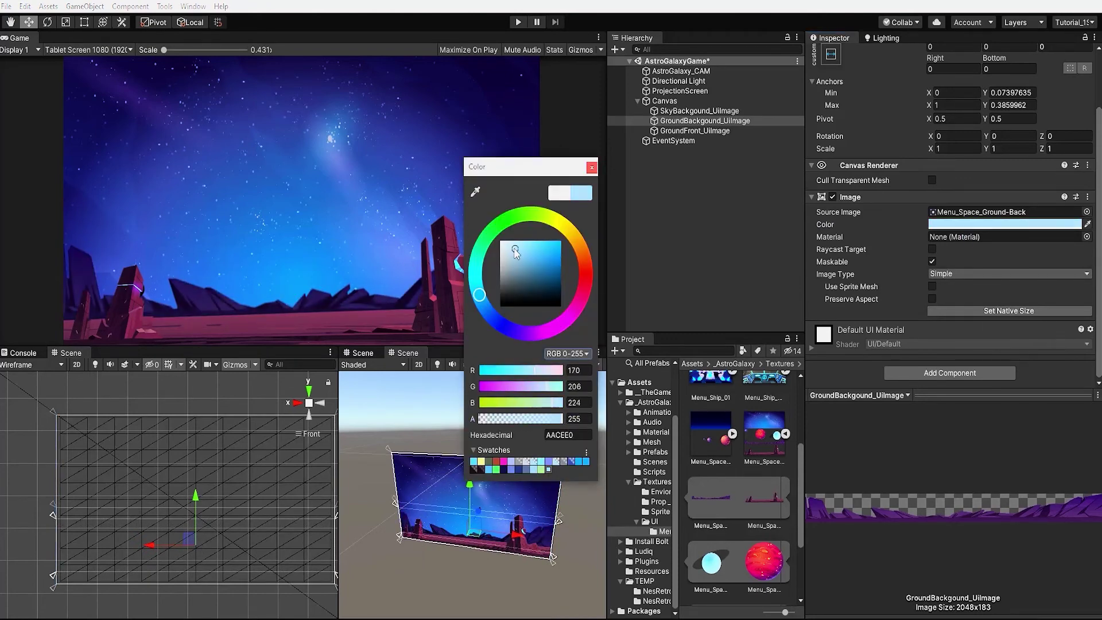
# Step: Duplicate the sky layer and shrink the new planet image into the upper left
pyautogui.click(591, 167)
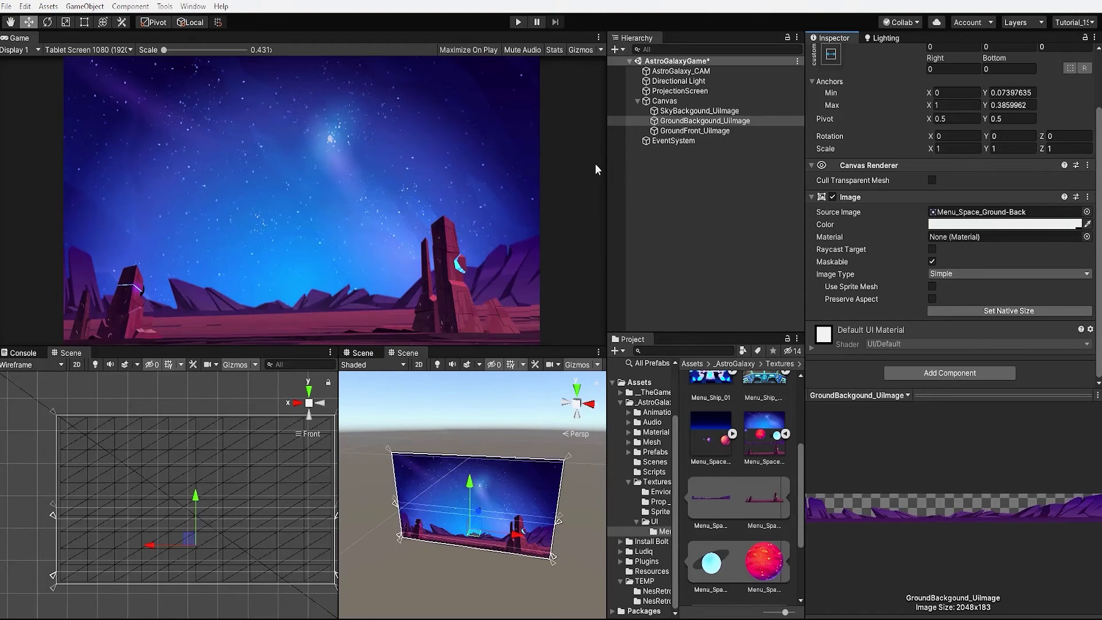
pyautogui.click(699, 111)
pyautogui.hotkey('ctrl', 'd')
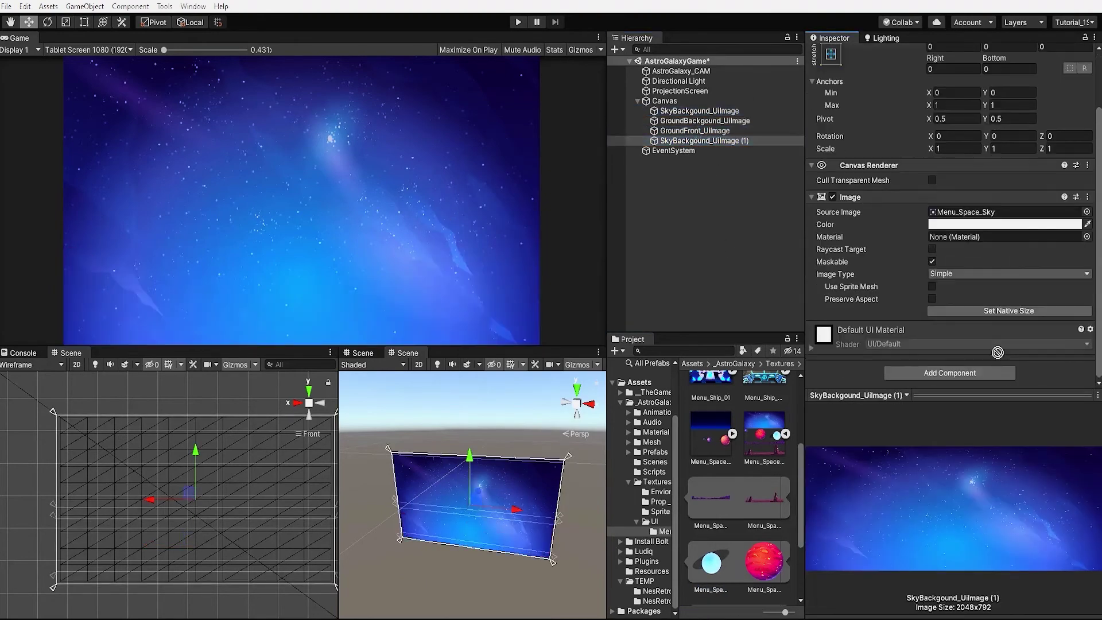
pyautogui.moveTo(315, 557); pyautogui.dragTo(171, 494)
pyautogui.click(577, 404)
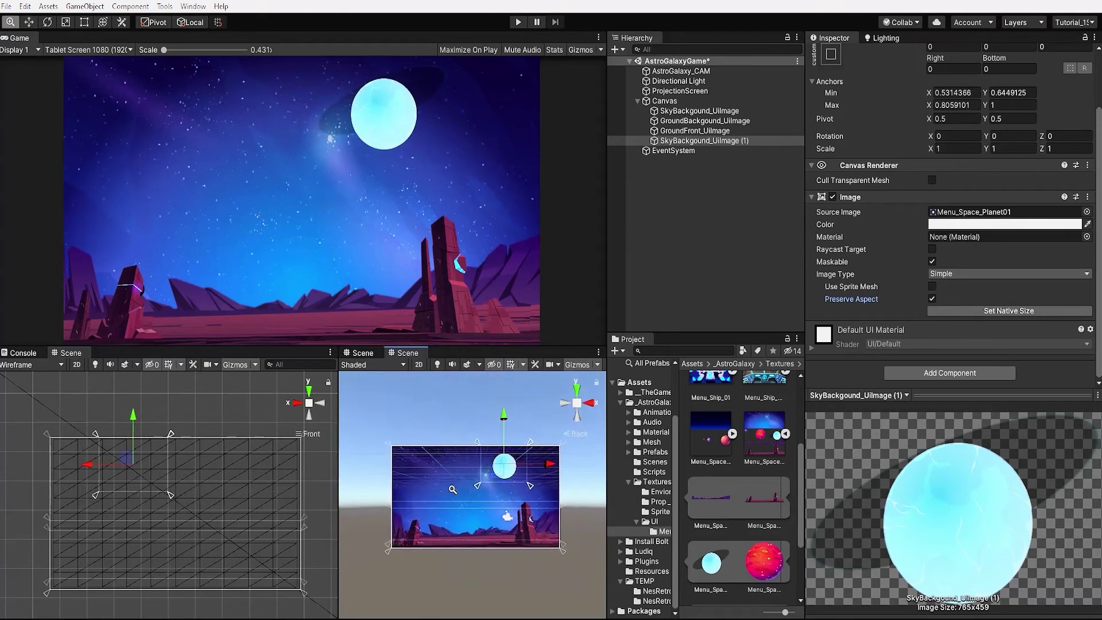
pyautogui.moveTo(529, 506); pyautogui.dragTo(416, 510)
# Step: Lower the planet's opacity and rename it Planet_UiImage (1)
pyautogui.click(1004, 224)
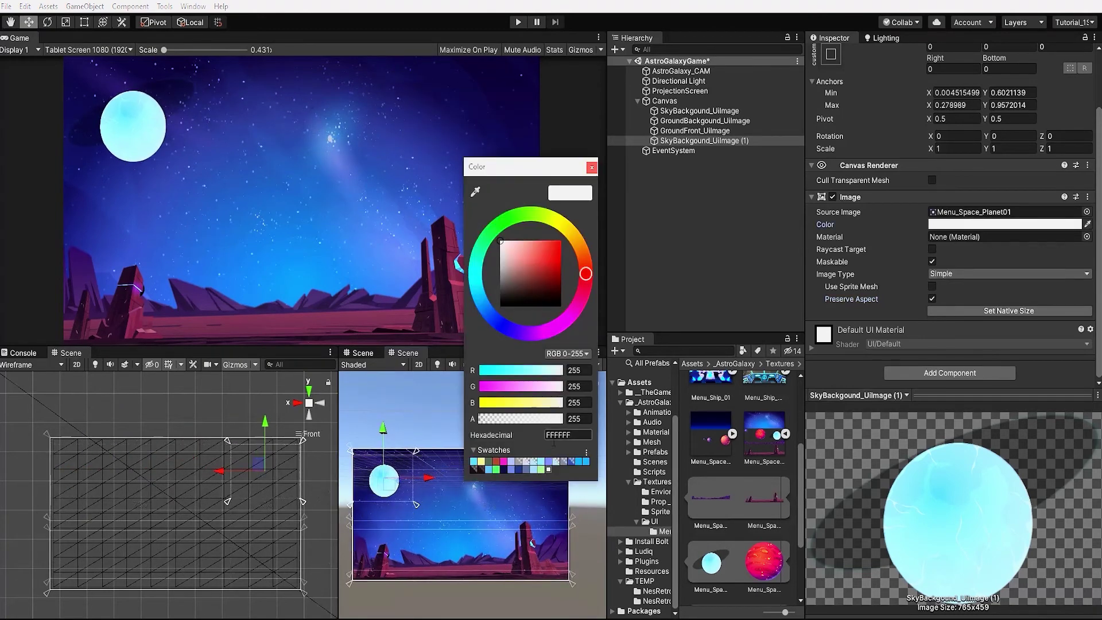
pyautogui.moveTo(585, 424); pyautogui.dragTo(542, 424)
pyautogui.click(594, 166)
pyautogui.scroll(-3, 743, 508)
pyautogui.click(700, 140)
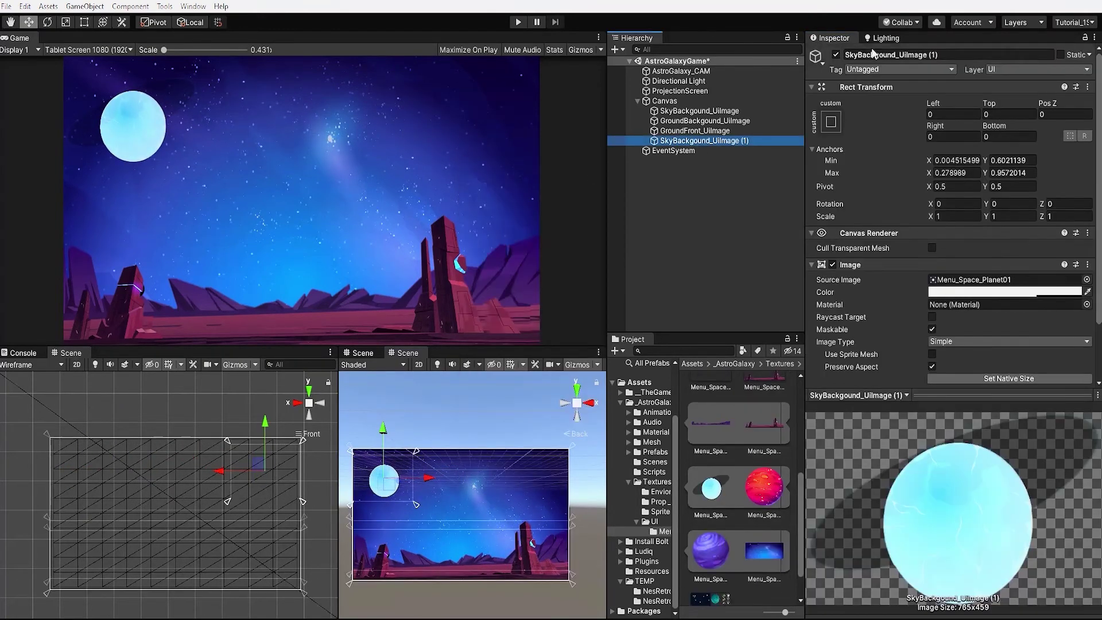
pyautogui.press('F2')
pyautogui.write('Planet_UiImage (1)')
pyautogui.press('Return')
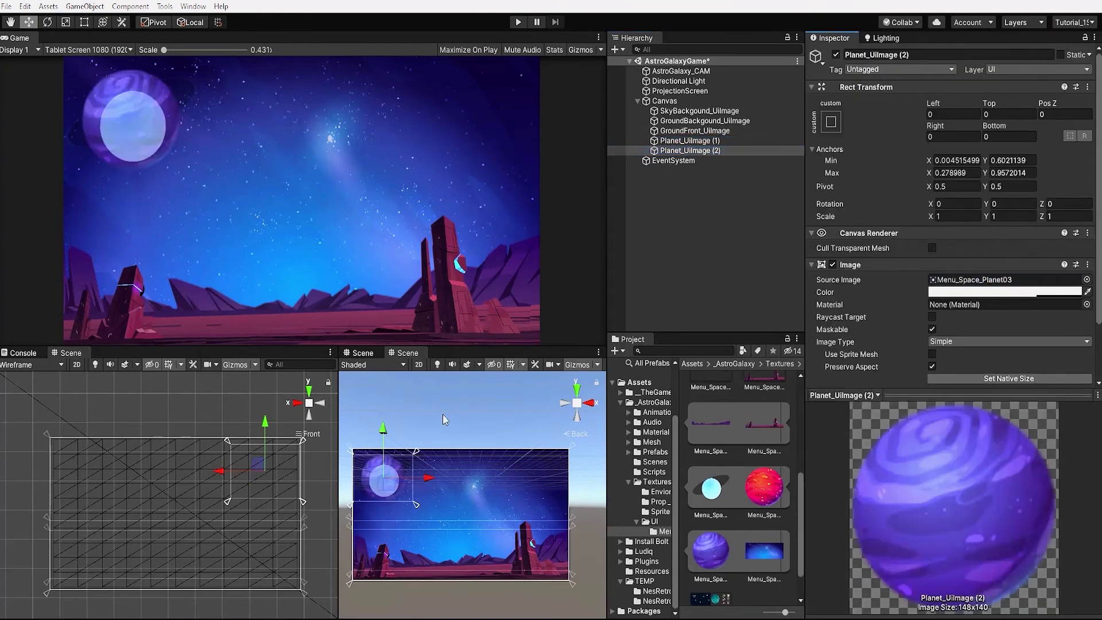
# Step: Anchor the purple planet at the upper right of the sky
pyautogui.moveTo(358, 501); pyautogui.dragTo(544, 477)
pyautogui.click(414, 505)
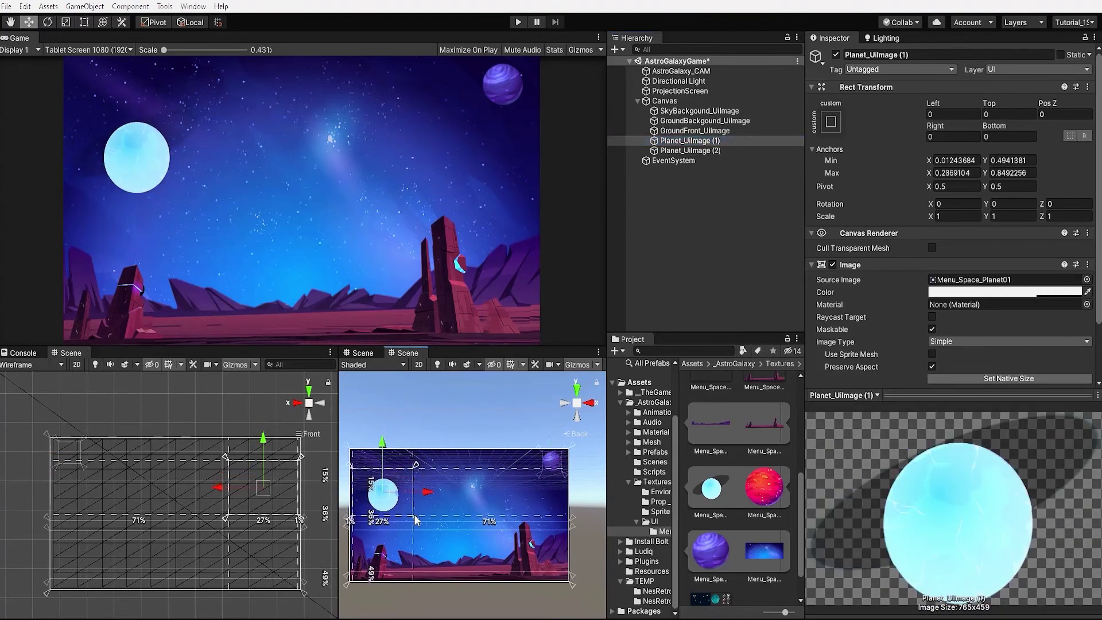
pyautogui.click(542, 468)
pyautogui.scroll(3, 540, 474)
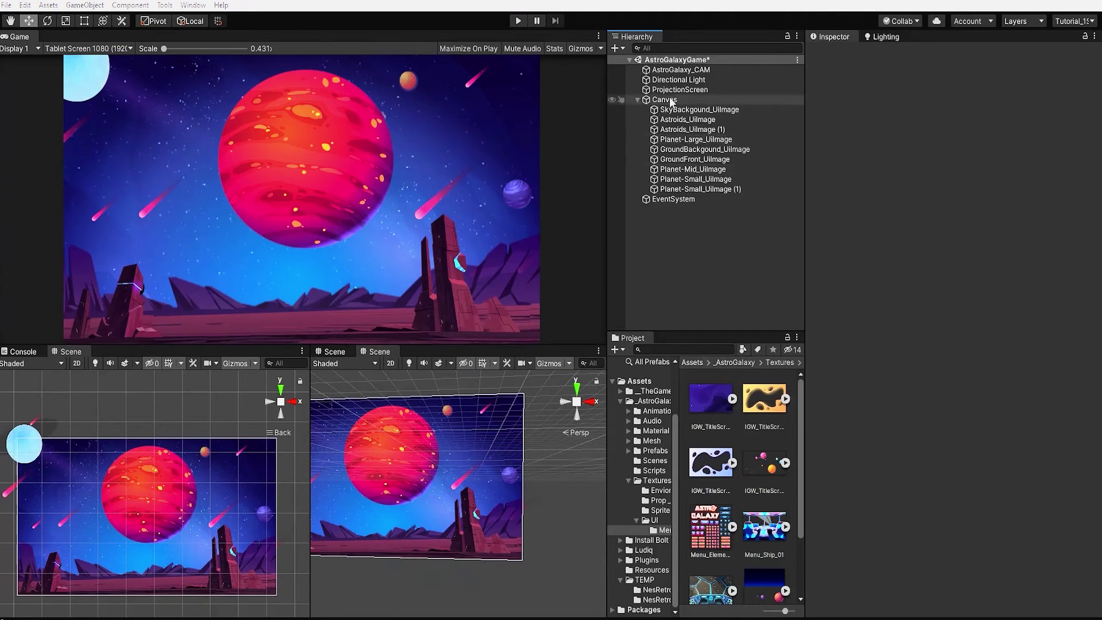
# Step: Create two empty objects under Canvas named Main_Menu and Menu_Background_Elem
pyautogui.rightClick(672, 100)
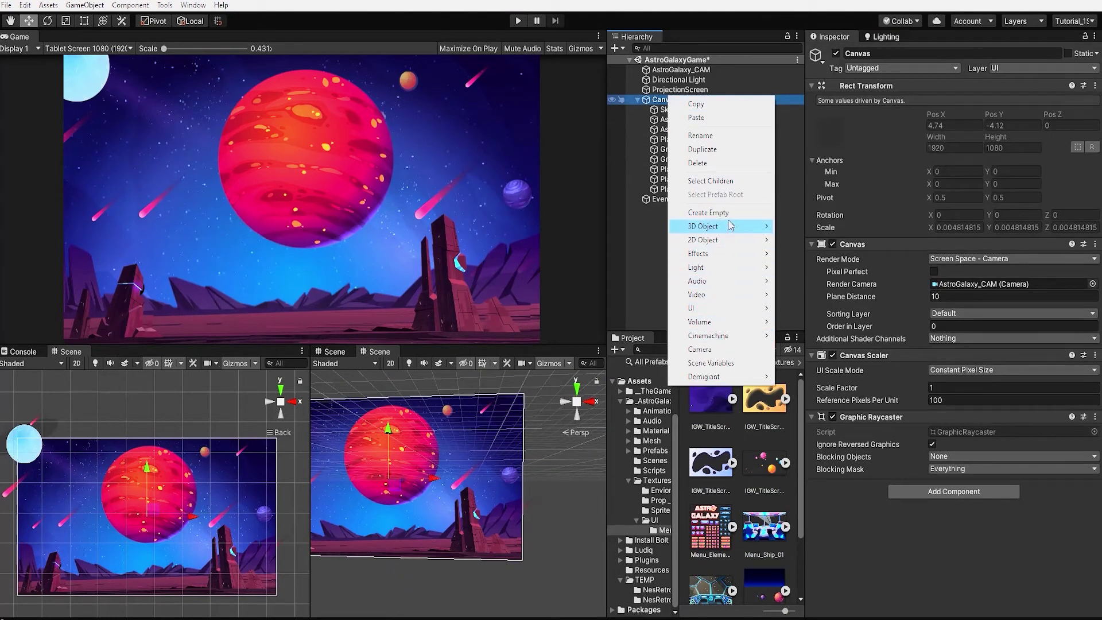
pyautogui.click(709, 212)
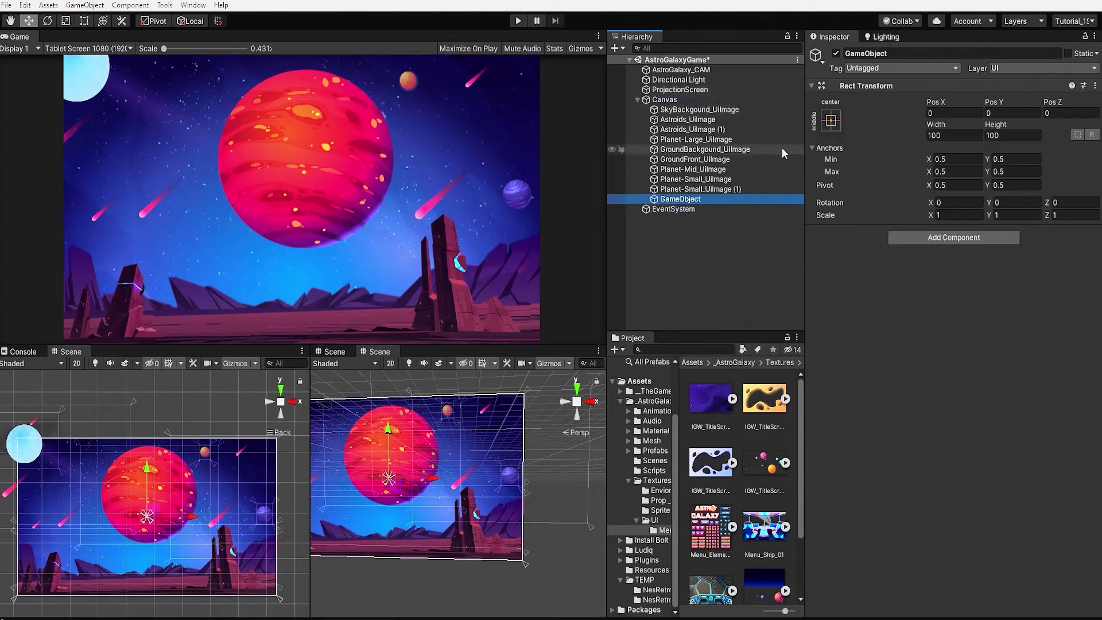
pyautogui.hotkey('ctrl', 'd')
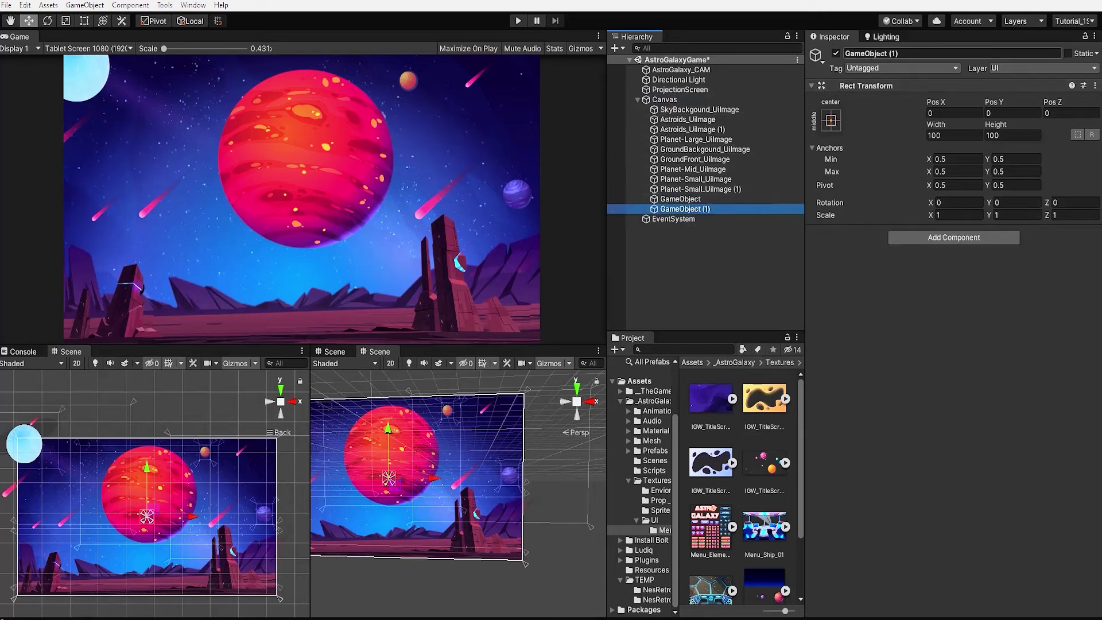
pyautogui.click(871, 53)
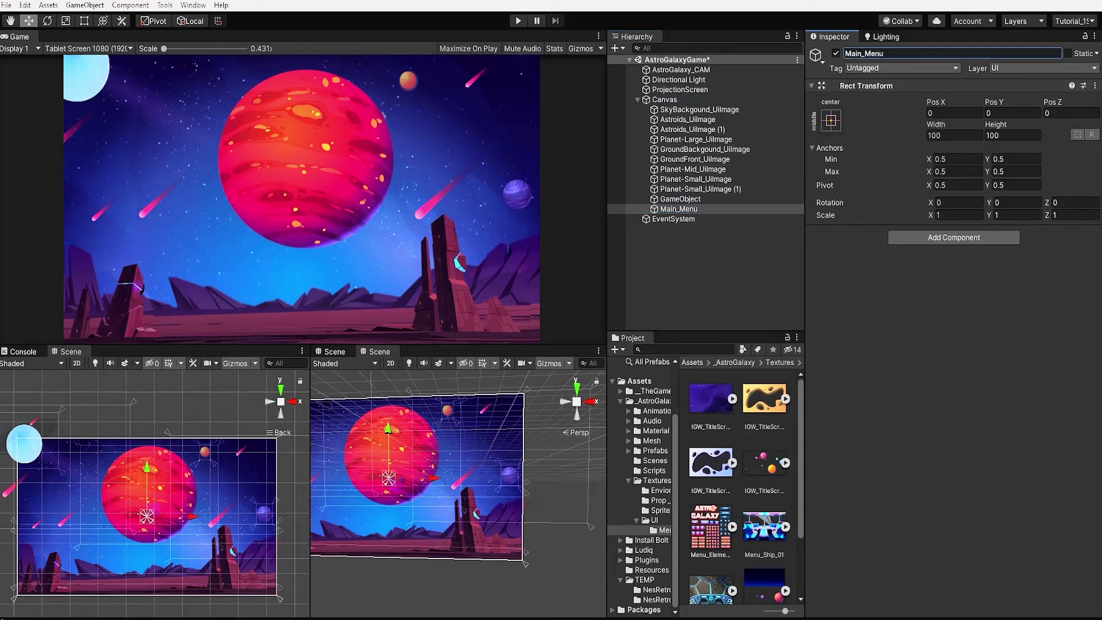
pyautogui.click(680, 198)
pyautogui.click(909, 53)
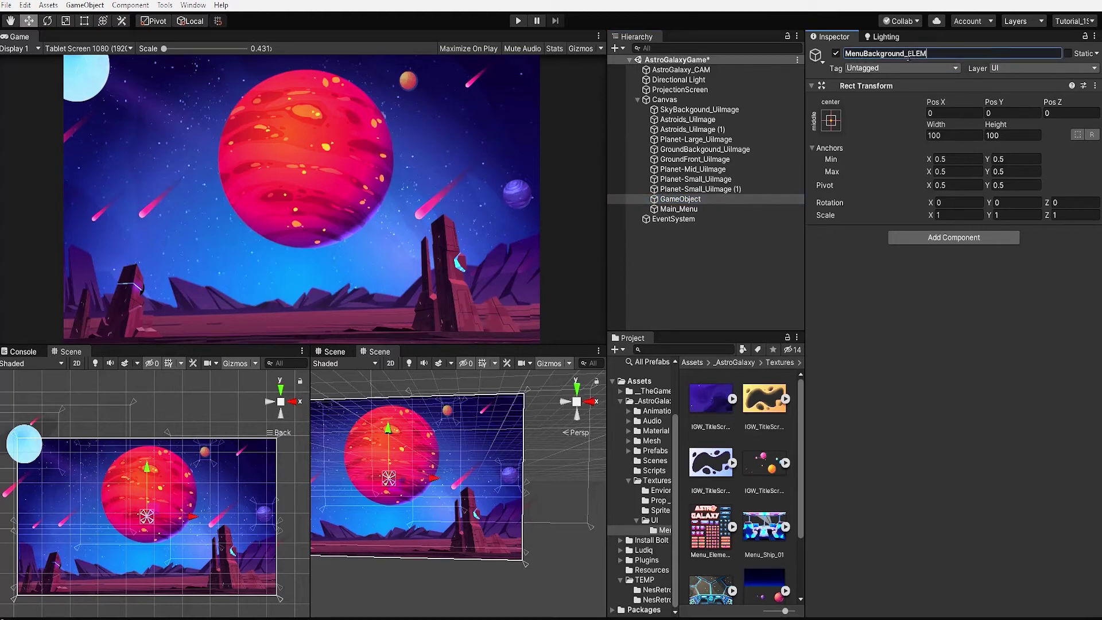
pyautogui.write('_')
pyautogui.press('Return')
pyautogui.click(778, 291)
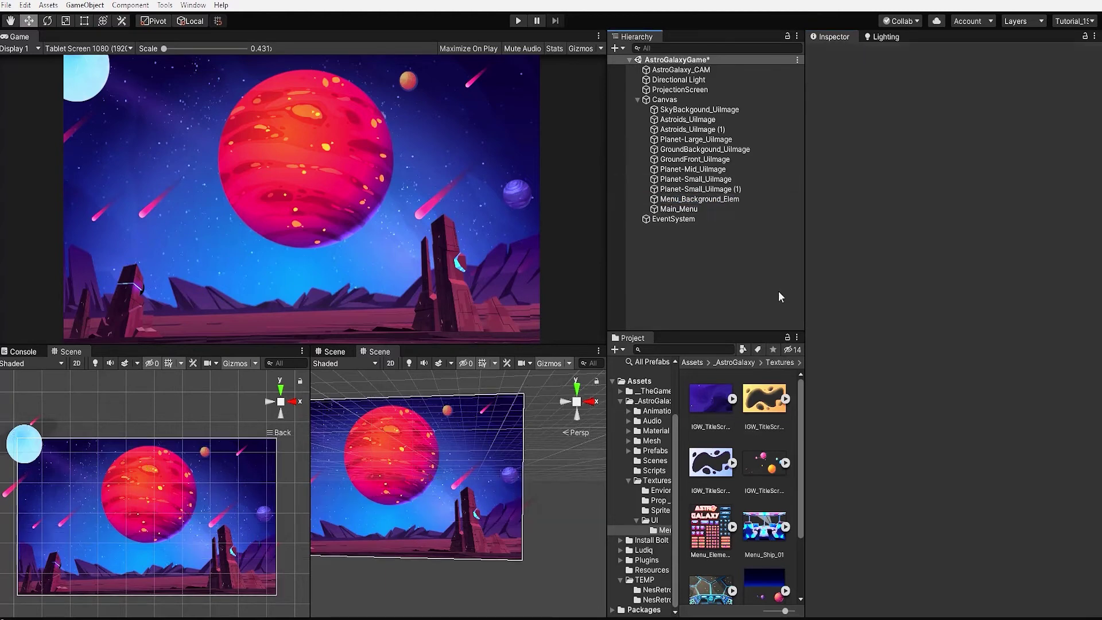
# Step: Stretch both Menu_Background_Elem and Main_Menu to fill the whole canvas
pyautogui.click(736, 199)
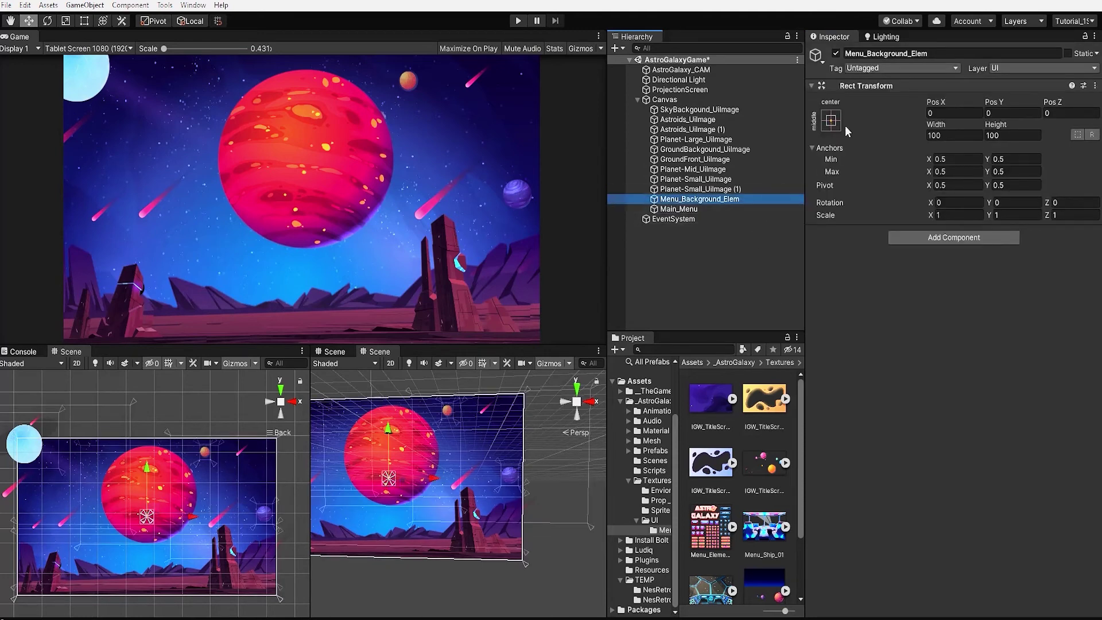
pyautogui.click(831, 120)
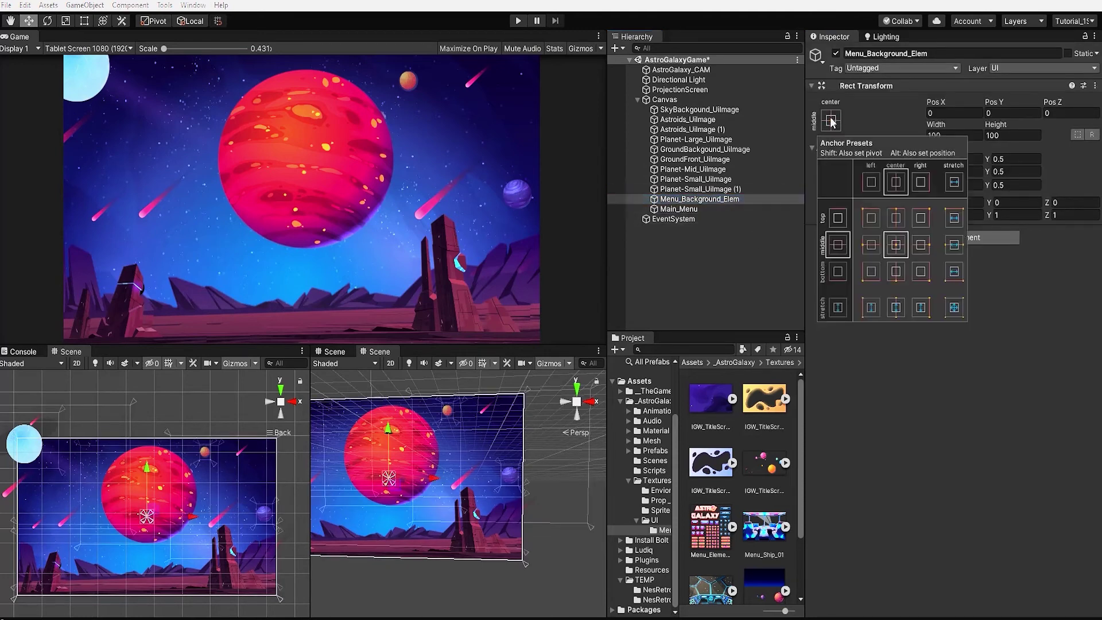
pyautogui.keyDown('alt'); pyautogui.click(960, 308); pyautogui.keyUp('alt')
pyautogui.click(703, 209)
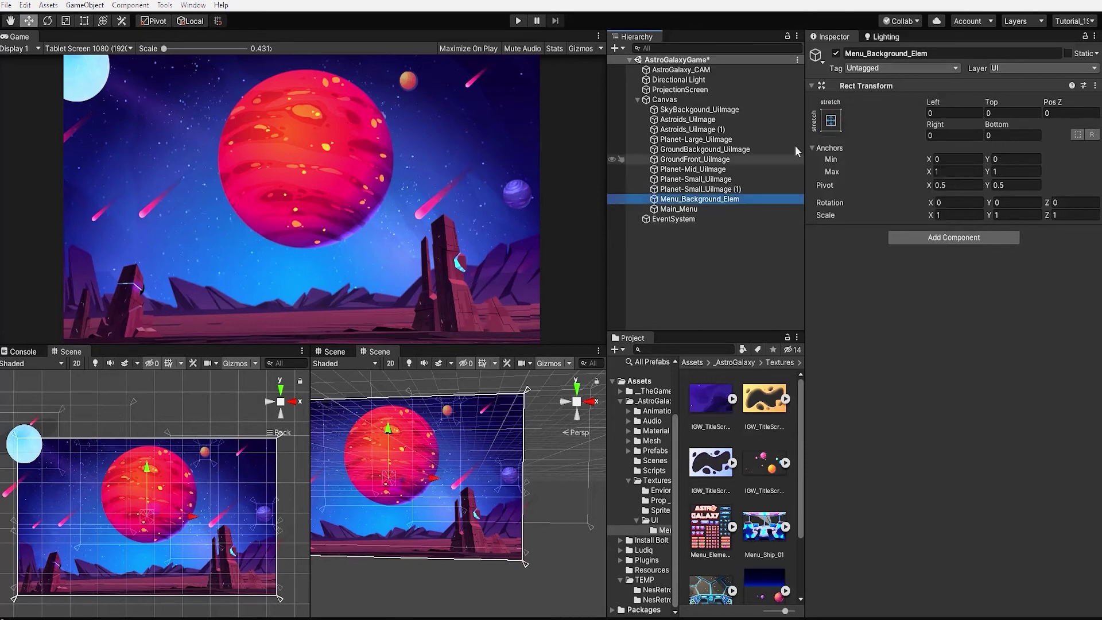
pyautogui.click(680, 209)
pyautogui.click(831, 122)
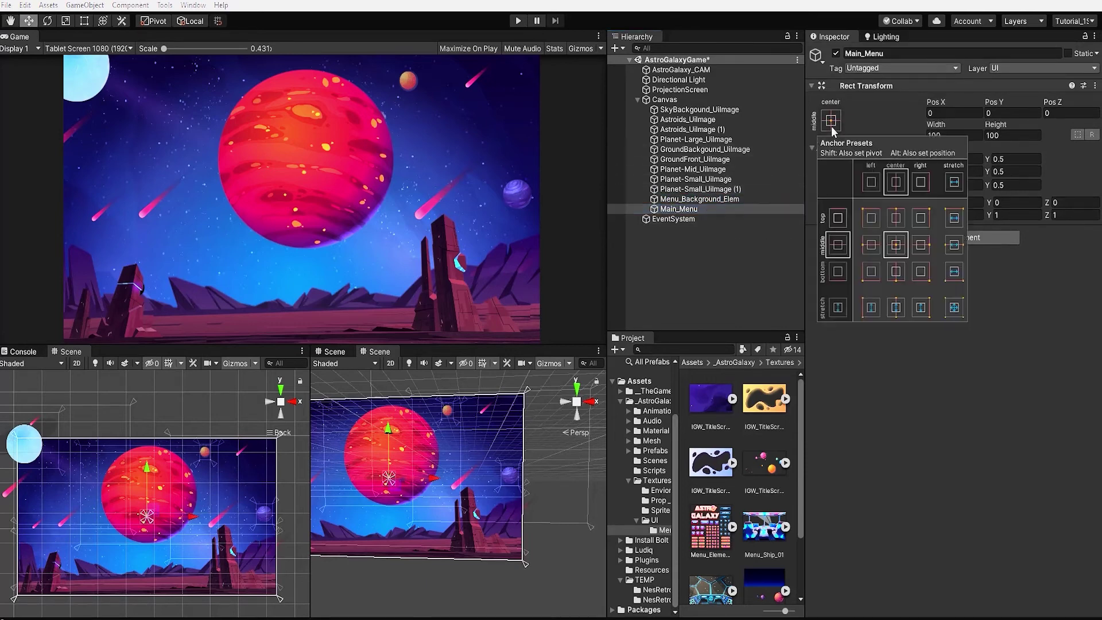
pyautogui.keyDown('alt'); pyautogui.click(953, 308); pyautogui.keyUp('alt')
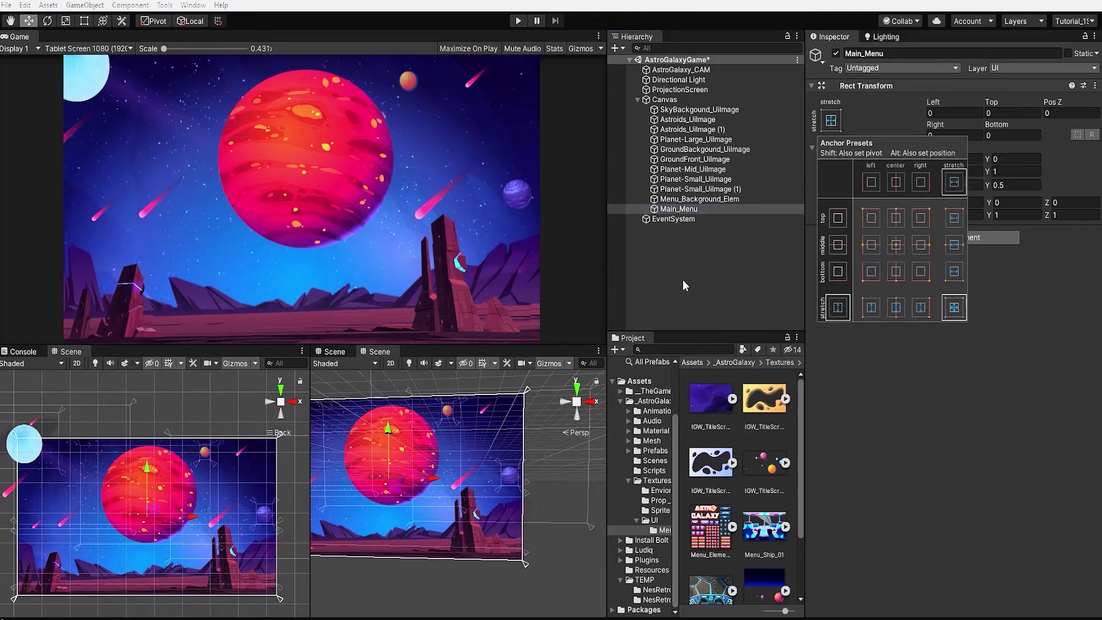
pyautogui.click(682, 210)
# Step: Nest Menu_Background_Elem under Main_Menu and move all nine background image layers into it
pyautogui.moveTo(688, 205); pyautogui.dragTo(692, 209)
pyautogui.click(698, 189)
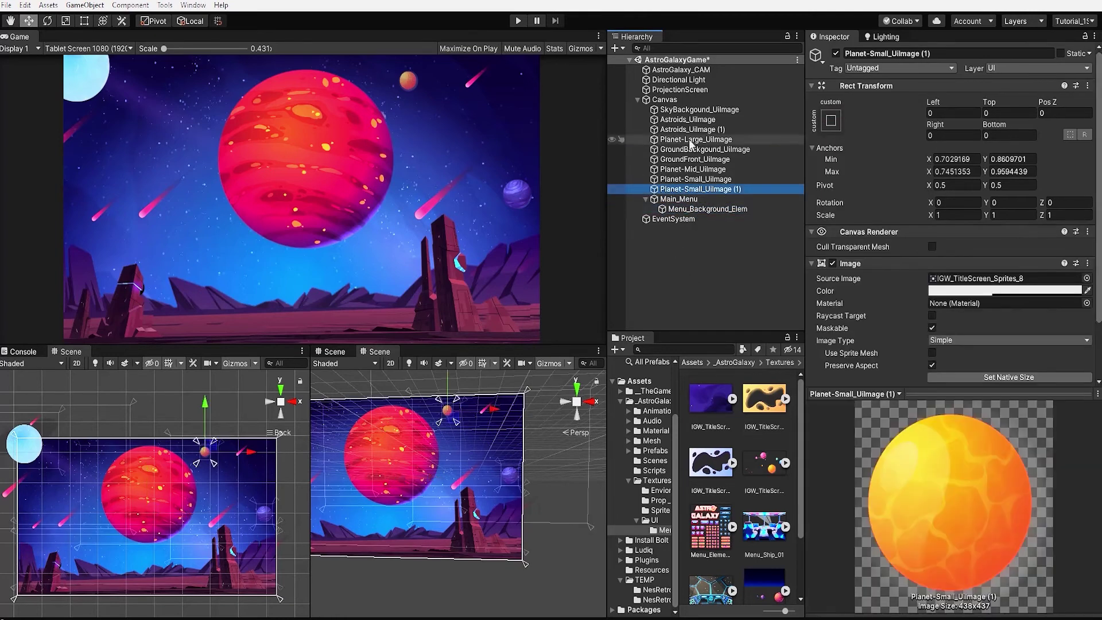
pyautogui.keyDown('shift'); pyautogui.click(698, 109); pyautogui.keyUp('shift')
pyautogui.moveTo(698, 191); pyautogui.dragTo(706, 214)
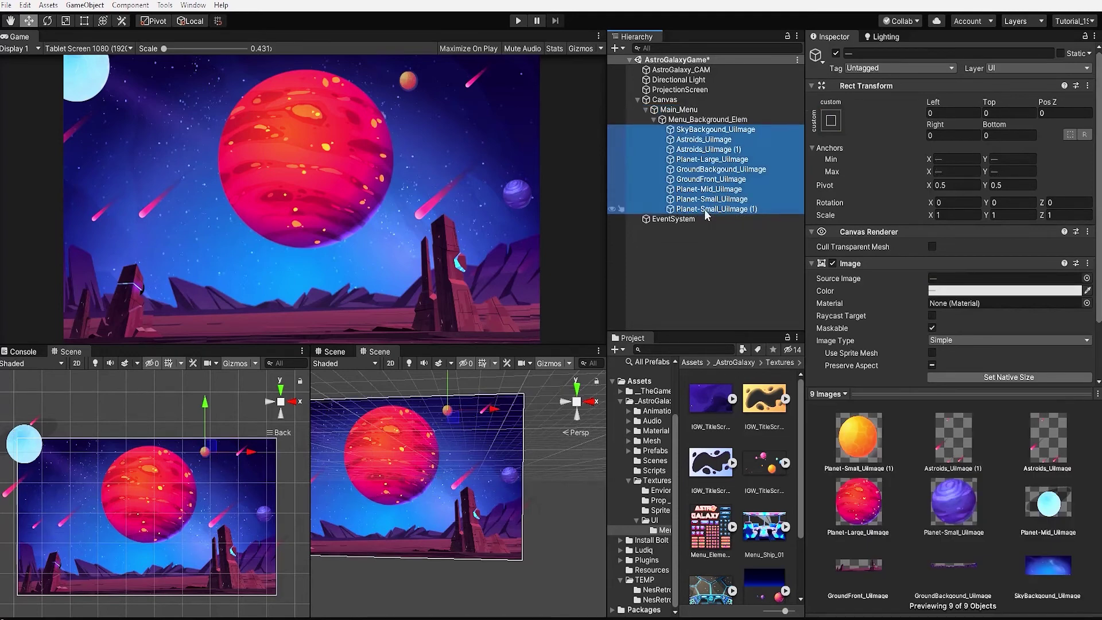
pyautogui.click(654, 120)
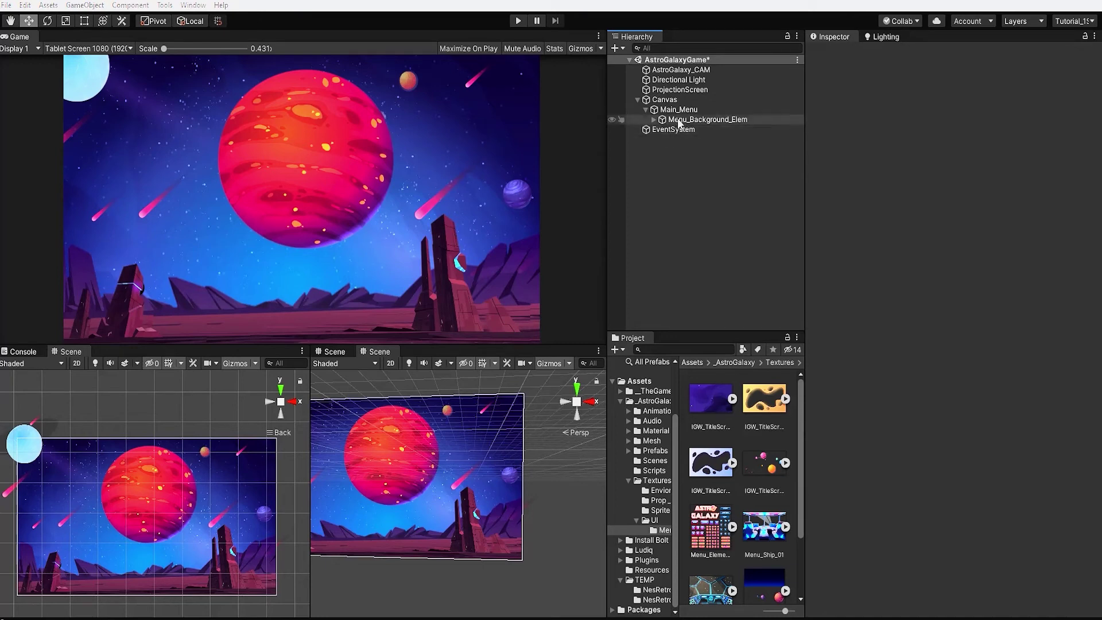
# Step: Add an empty child named Menu_Logo under Main_Menu
pyautogui.click(677, 109)
pyautogui.rightClick(682, 109)
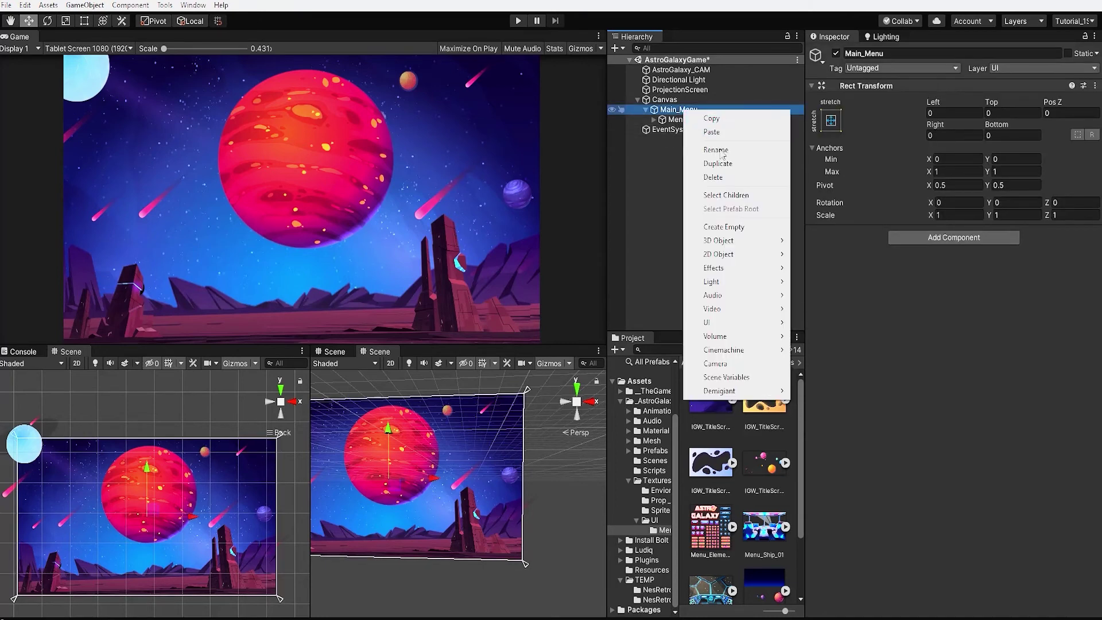
pyautogui.click(724, 227)
pyautogui.click(889, 56)
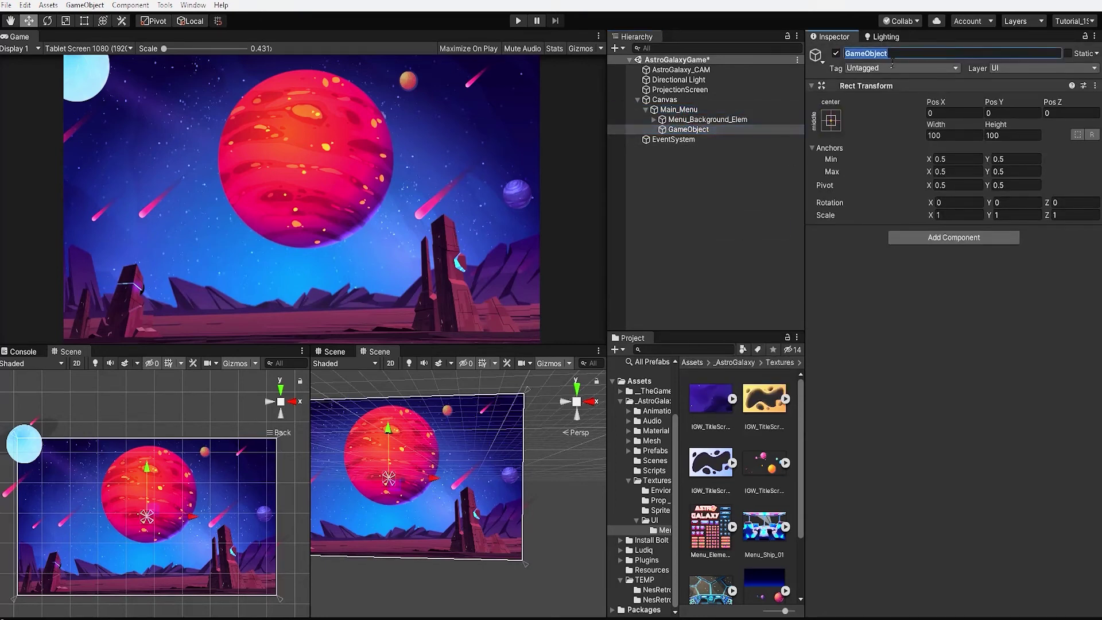
pyautogui.write('Menu_Logo')
pyautogui.press('Return')
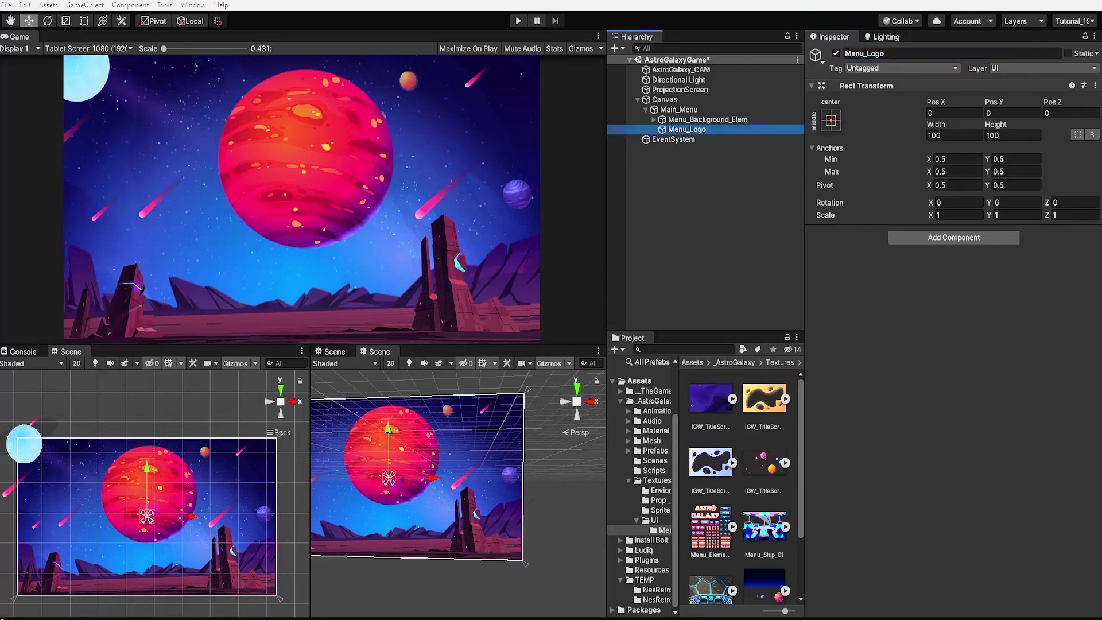
# Step: Stretch Menu_Logo's anchors to fill the entire canvas
pyautogui.click(746, 218)
pyautogui.click(718, 131)
pyautogui.click(837, 120)
pyautogui.keyDown('alt'); pyautogui.click(955, 309); pyautogui.keyUp('alt')
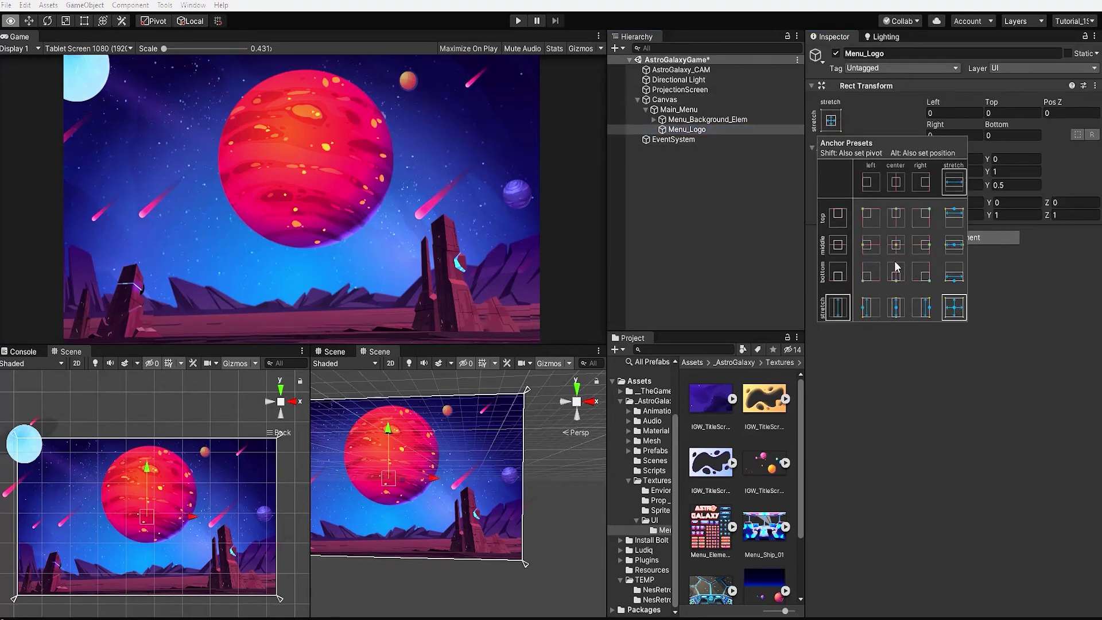
pyautogui.press('Escape')
# Step: Add a UI Image child inside Menu_Logo
pyautogui.rightClick(700, 129)
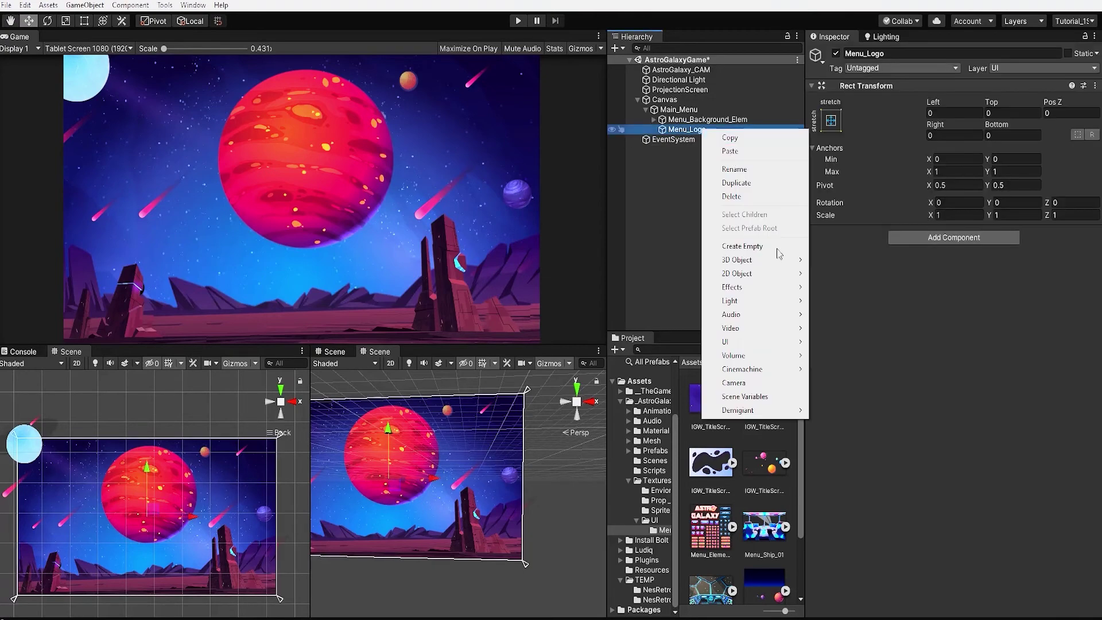
pyautogui.moveTo(750, 342)
pyautogui.click(838, 370)
# Step: Give the image the ASTRO sprite, keep its aspect ratio, and size it near the top
pyautogui.click(733, 526)
pyautogui.moveTo(764, 526); pyautogui.dragTo(1004, 277)
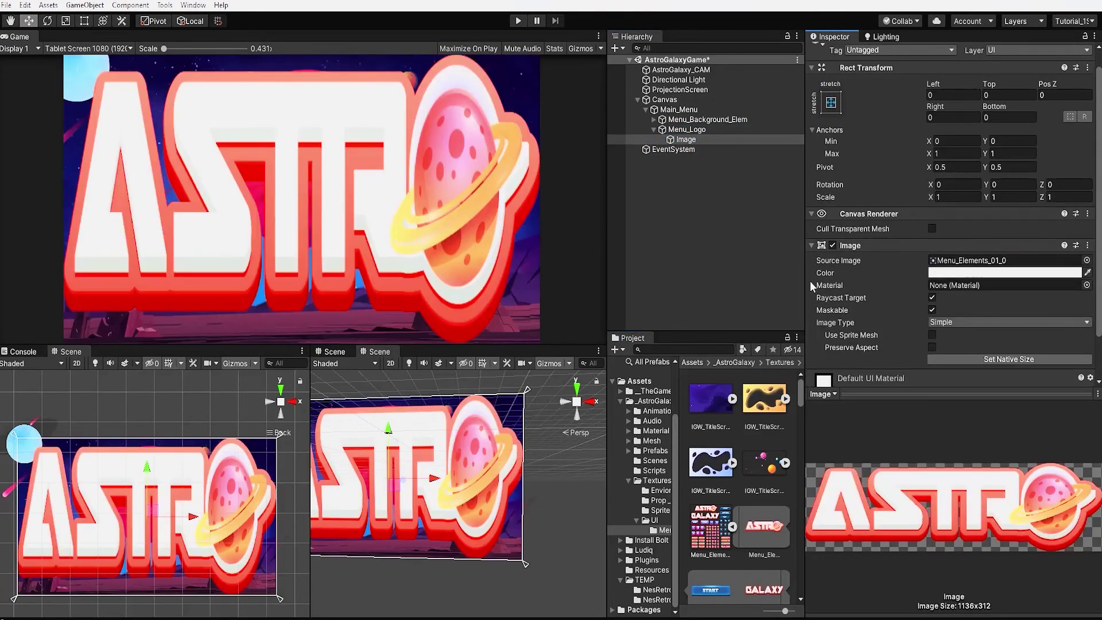
pyautogui.click(931, 347)
pyautogui.moveTo(18, 595); pyautogui.dragTo(65, 529)
pyautogui.moveTo(279, 439); pyautogui.dragTo(264, 446, button='middle')
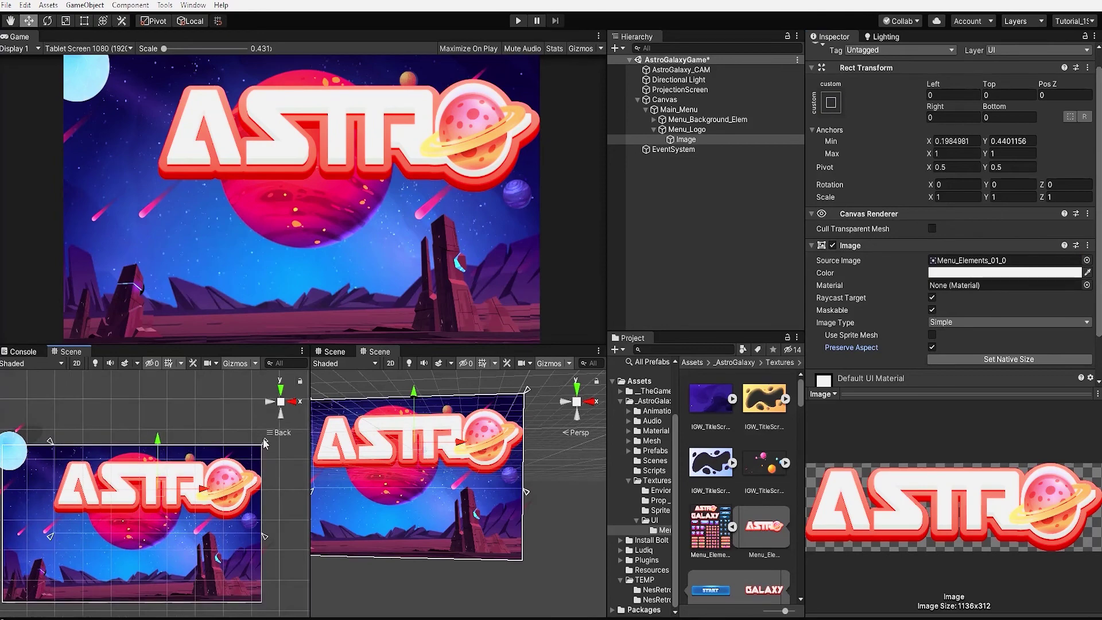
pyautogui.moveTo(264, 446); pyautogui.dragTo(215, 453)
# Step: Rename the image Astro_Logo and duplicate it as Galaxy_Logo
pyautogui.click(703, 140)
pyautogui.press('F2')
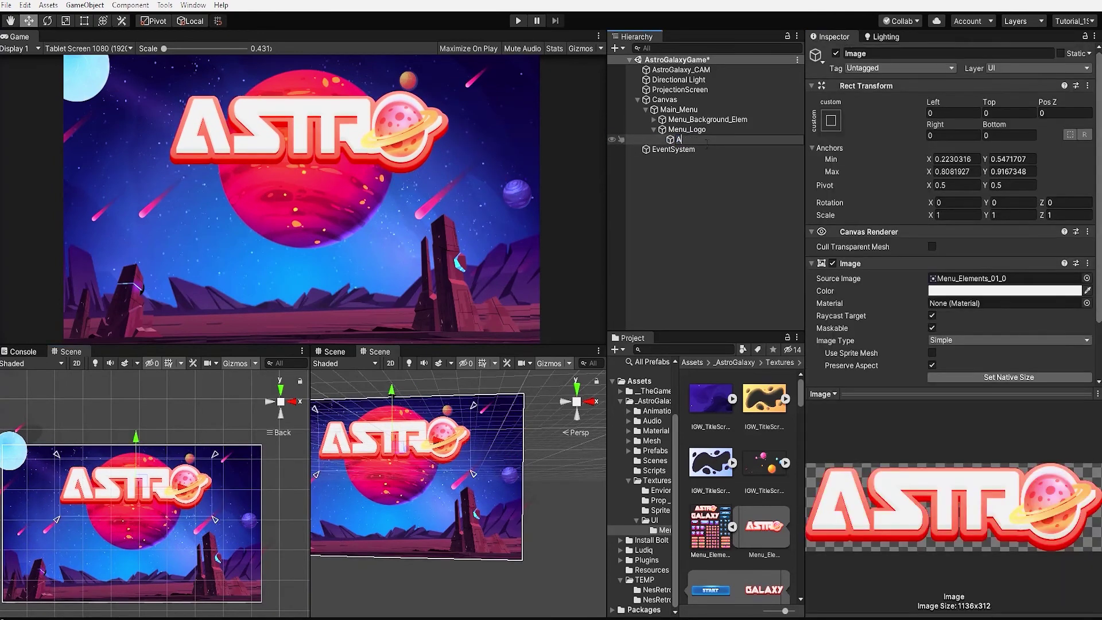
pyautogui.write('Astro')
pyautogui.press('Return')
pyautogui.hotkey('ctrl', 'd')
pyautogui.press('F2')
pyautogui.write('Gala')
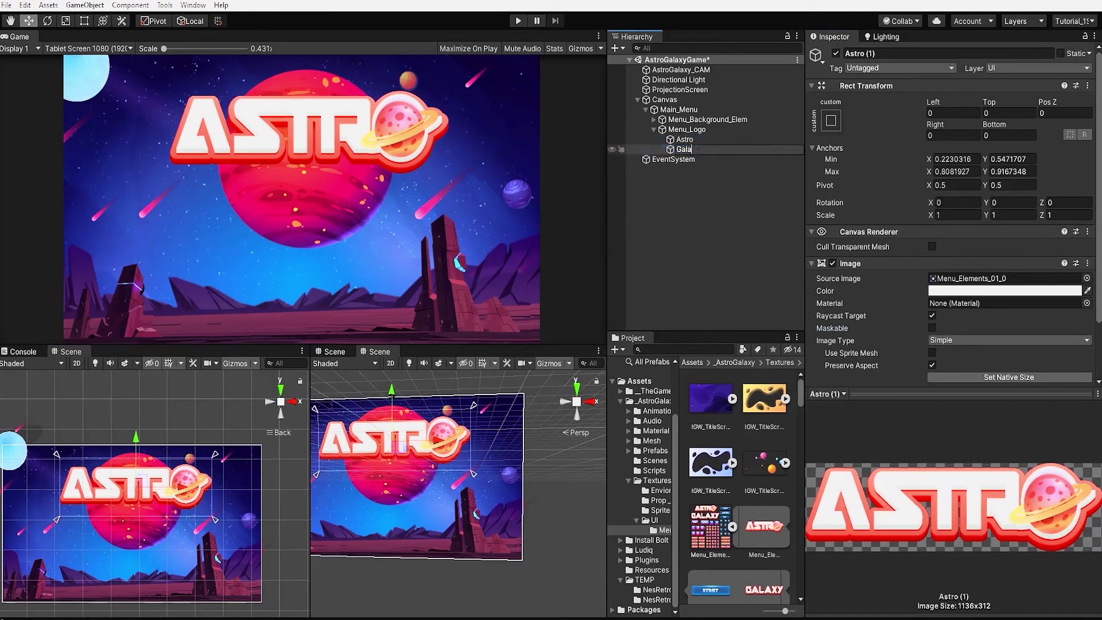
pyautogui.write('xy_Logo')
pyautogui.press('Return')
pyautogui.click(684, 139)
pyautogui.press('F2')
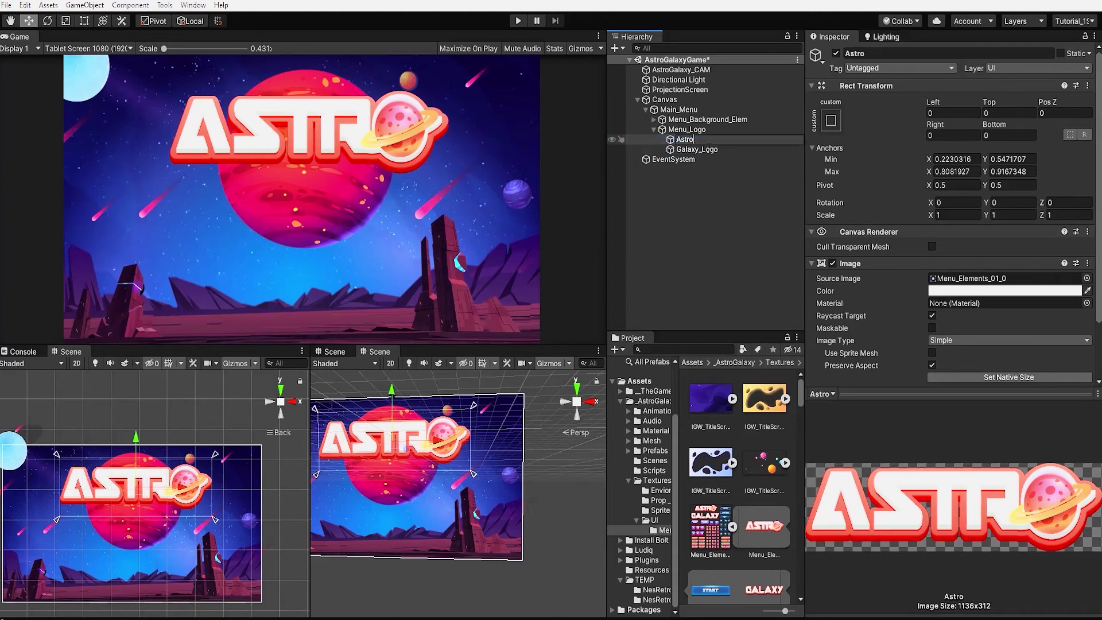
pyautogui.write('_Logo')
pyautogui.press('Return')
# Step: Enlarge the GALAXY logo and place it below ASTRO
pyautogui.click(697, 150)
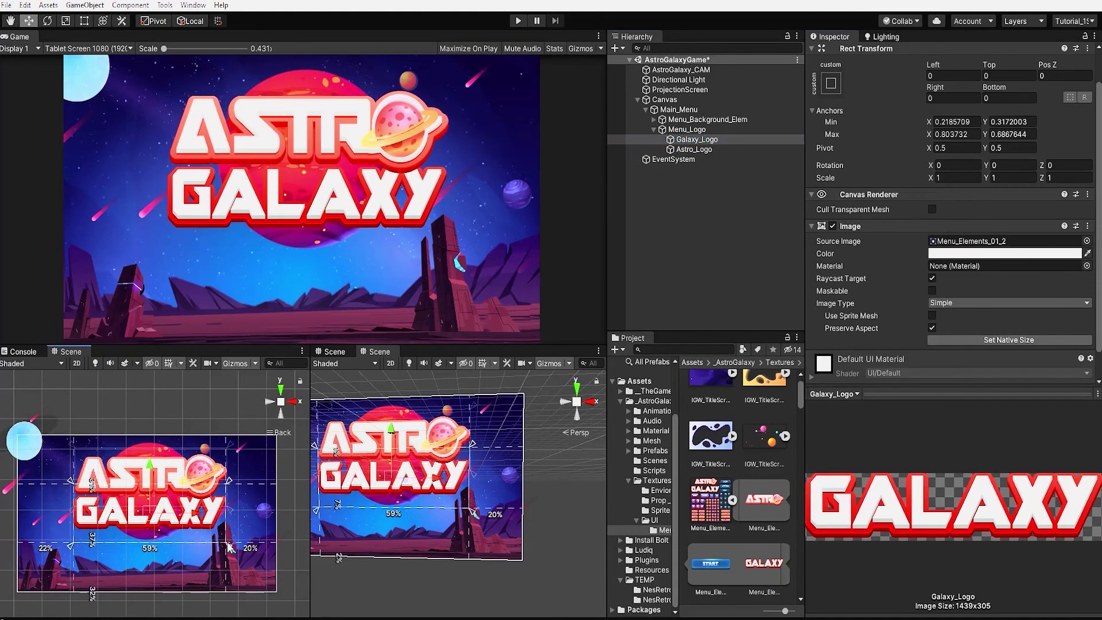
pyautogui.moveTo(229, 546); pyautogui.dragTo(234, 555)
pyautogui.moveTo(746, 143); pyautogui.dragTo(740, 153)
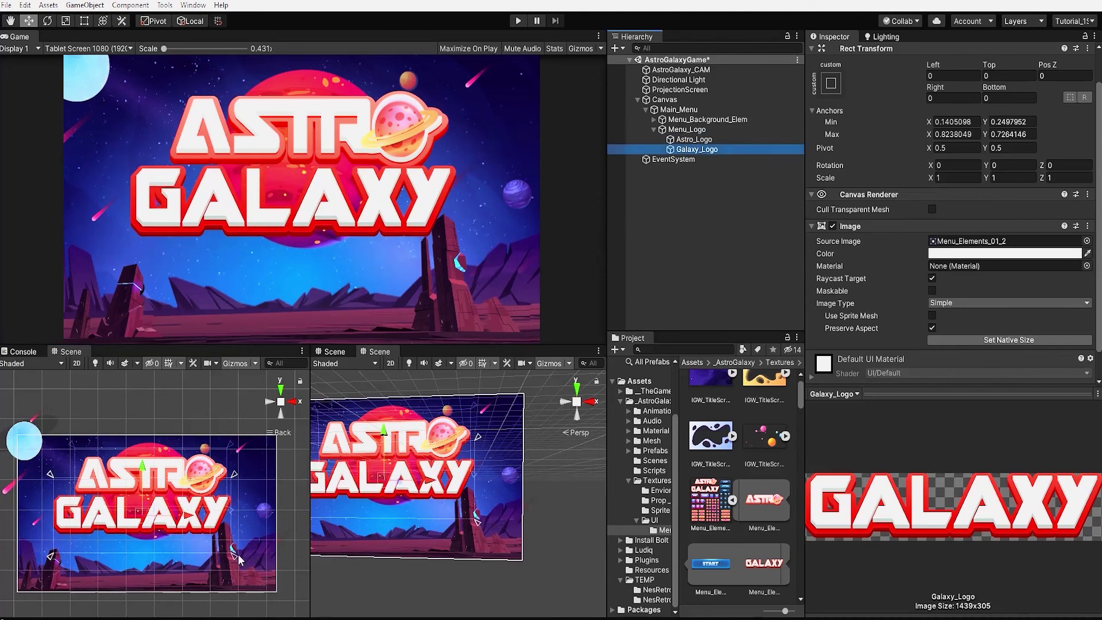
pyautogui.moveTo(239, 560); pyautogui.dragTo(248, 556)
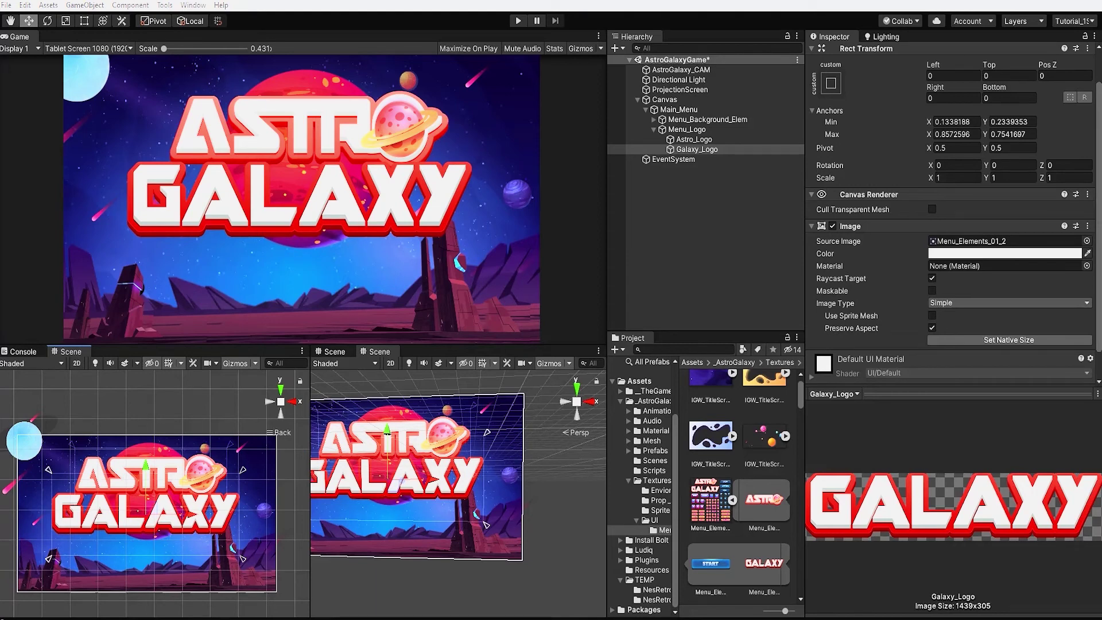
pyautogui.click(783, 183)
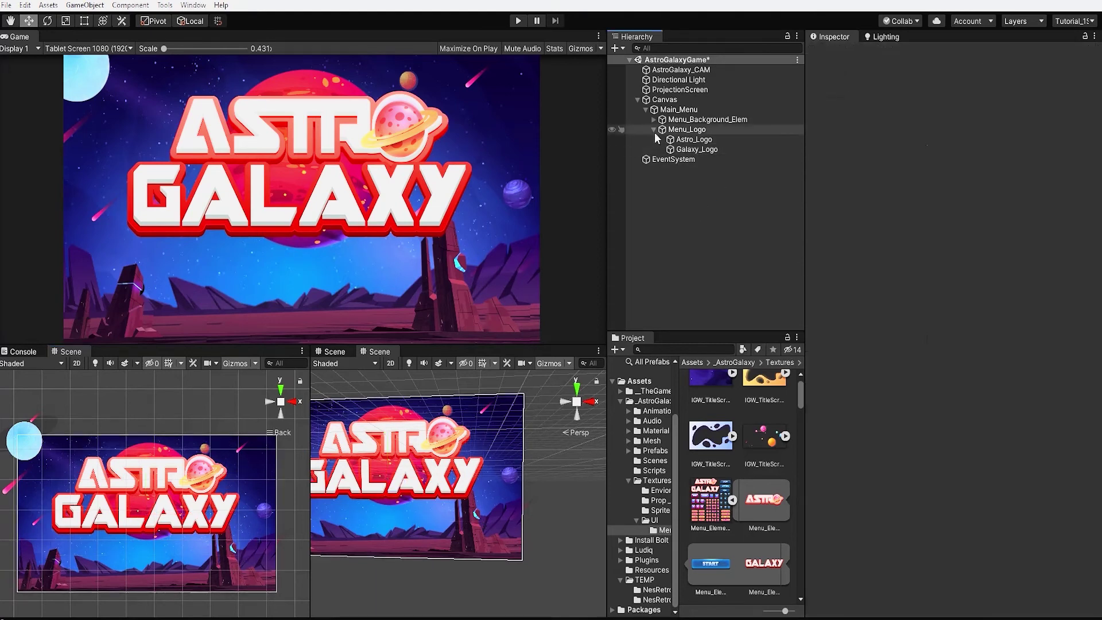
# Step: Add an empty child named Menu_Buttons under Main_Menu
pyautogui.click(653, 129)
pyautogui.rightClick(683, 114)
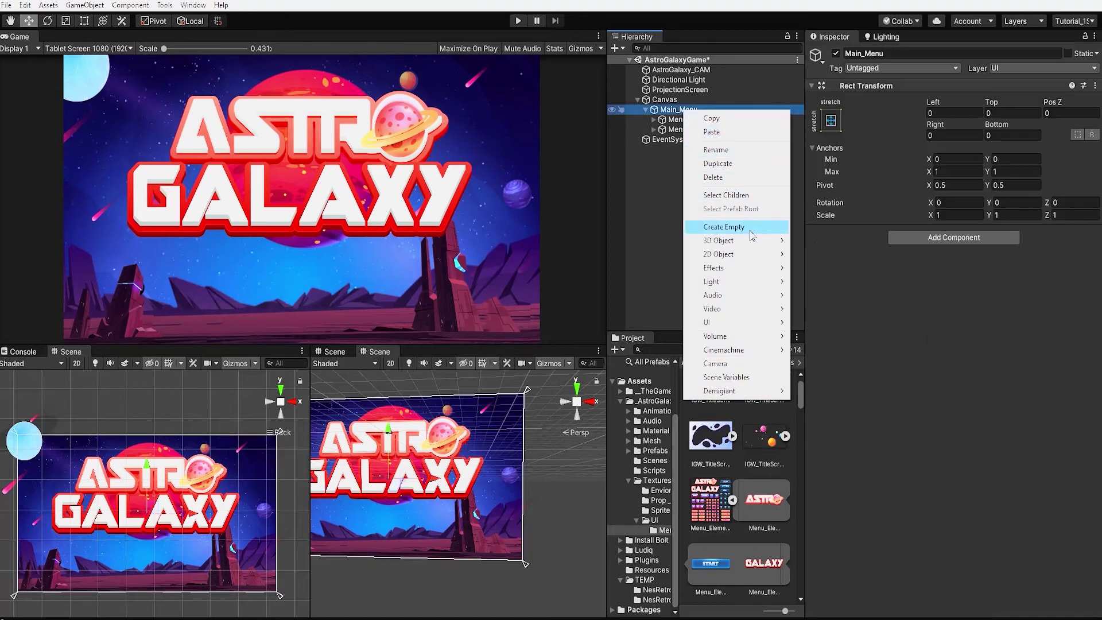
pyautogui.click(725, 212)
pyautogui.click(882, 53)
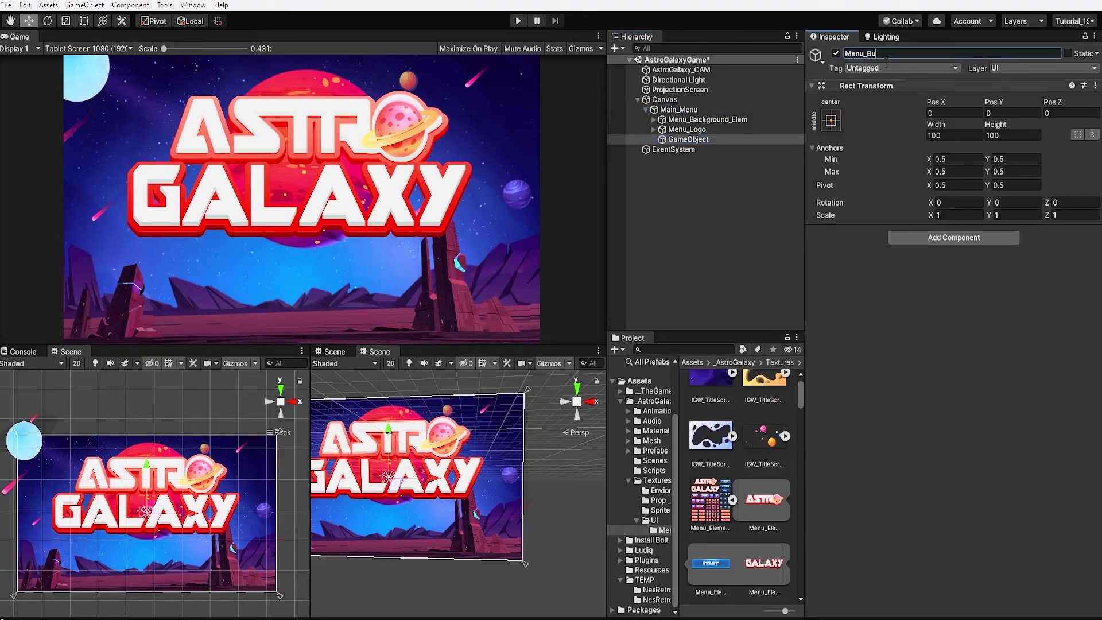
pyautogui.click(705, 230)
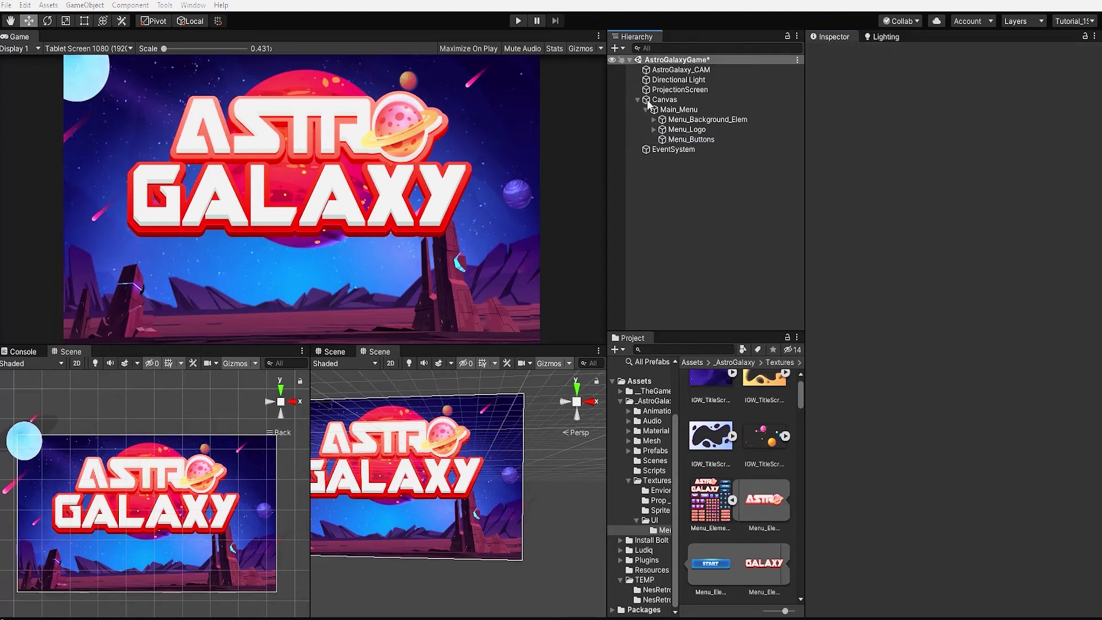
# Step: Anchor Menu_Buttons to a bottom strip, X 0.0156–0.962 and Y 0.0397–0.191
pyautogui.click(691, 140)
pyautogui.click(831, 121)
pyautogui.keyDown('alt'); pyautogui.click(954, 308); pyautogui.keyUp('alt')
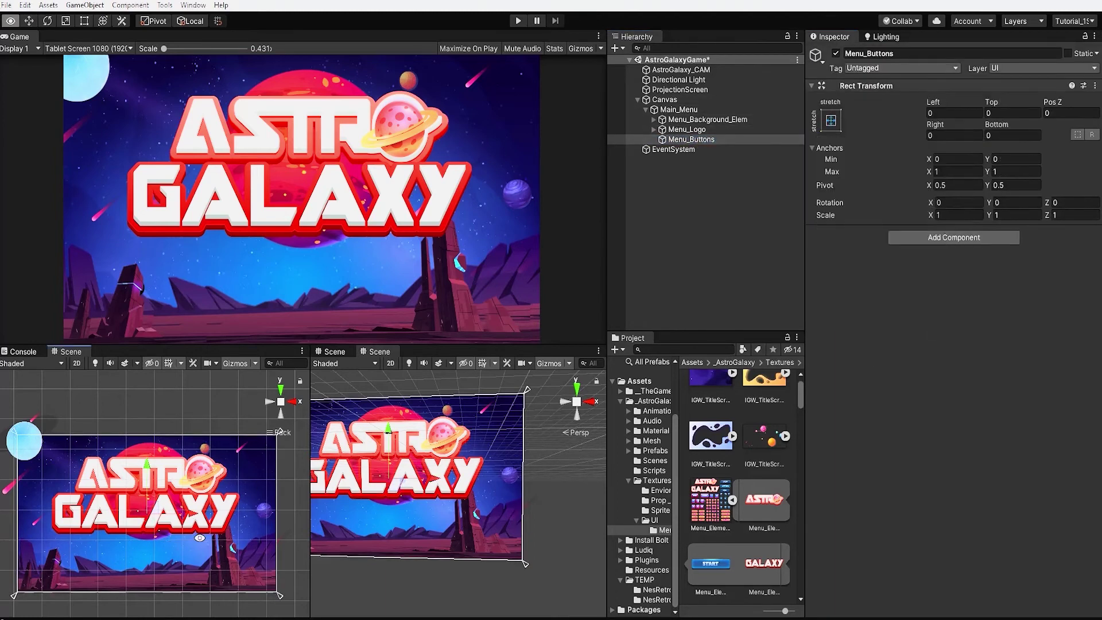
pyautogui.moveTo(26, 437); pyautogui.dragTo(31, 564)
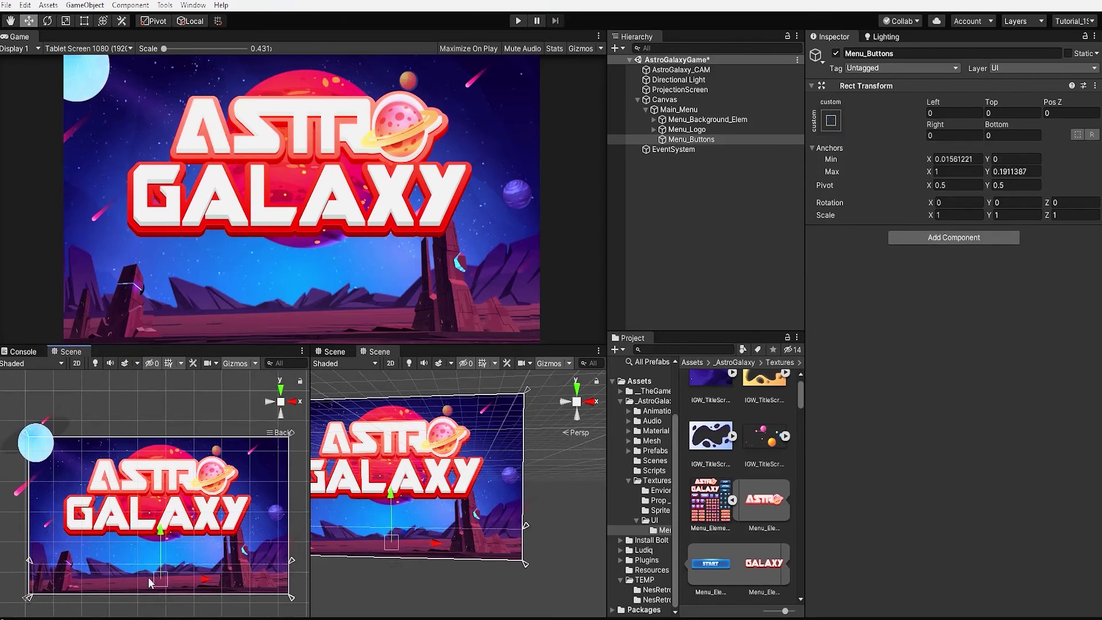
pyautogui.moveTo(291, 600); pyautogui.dragTo(282, 594)
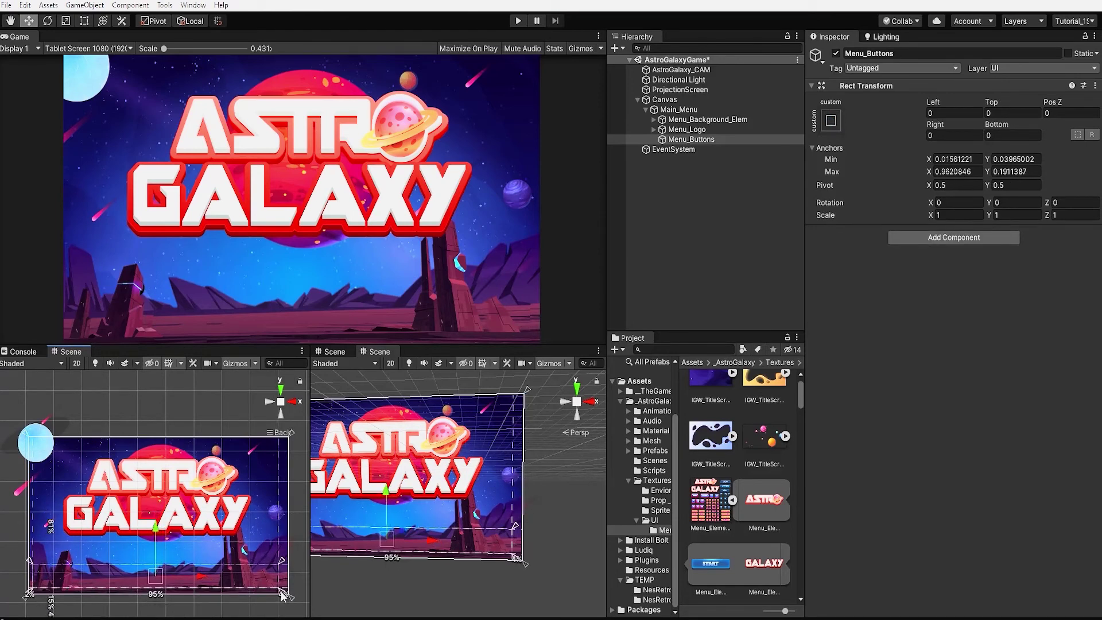
pyautogui.click(735, 213)
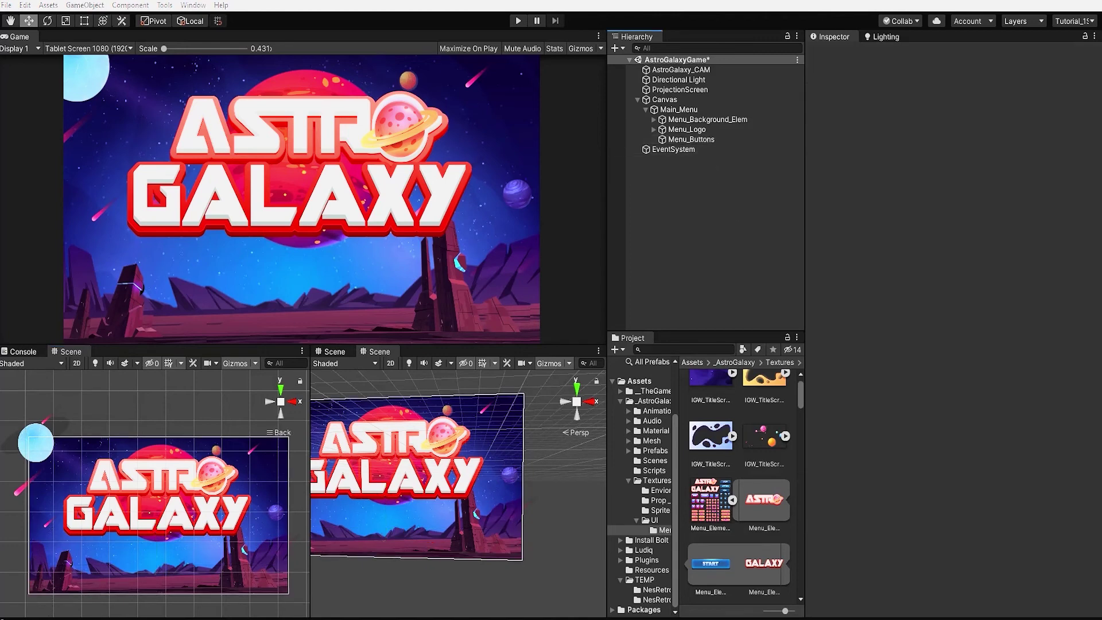
pyautogui.click(683, 140)
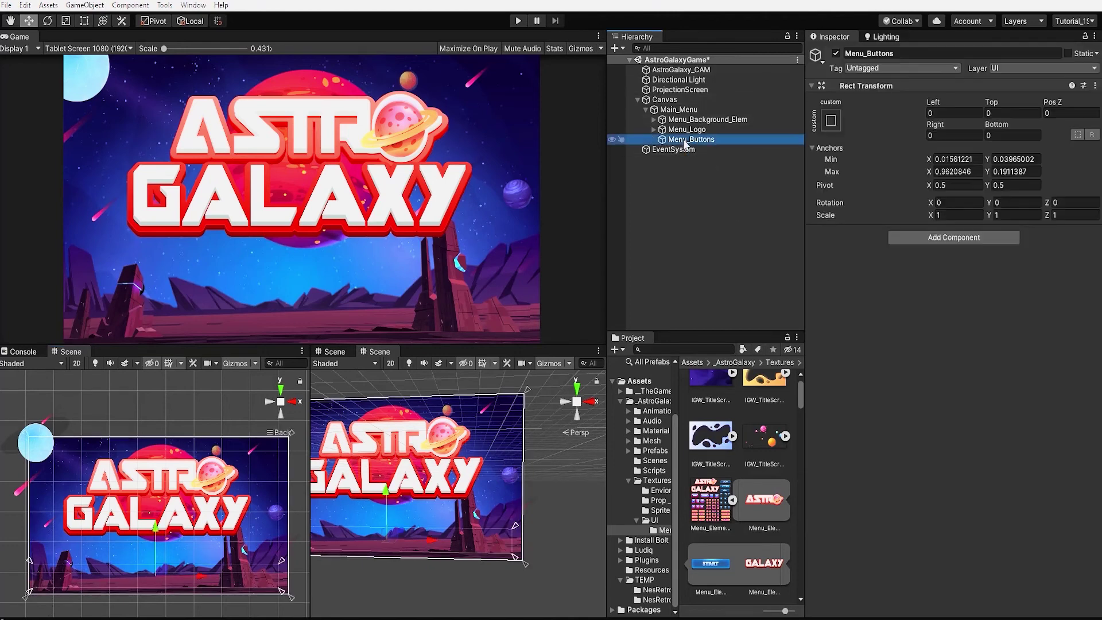
pyautogui.rightClick(683, 140)
# Step: Add a default UI Button inside Menu_Buttons, check its Text child, and zoom onto it
pyautogui.moveTo(728, 353)
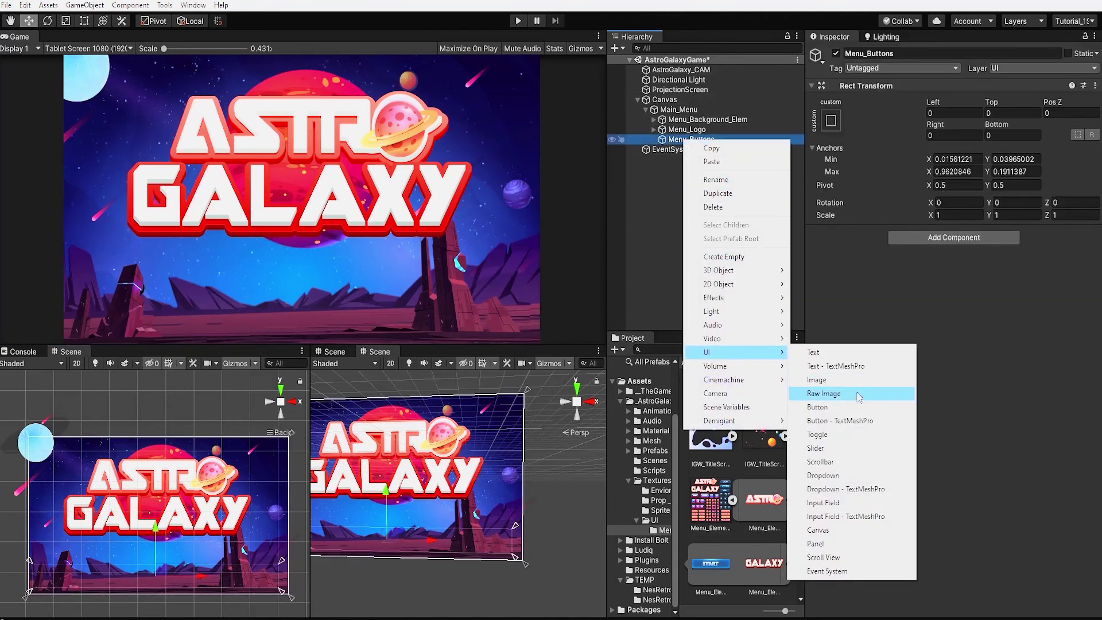
pyautogui.click(845, 407)
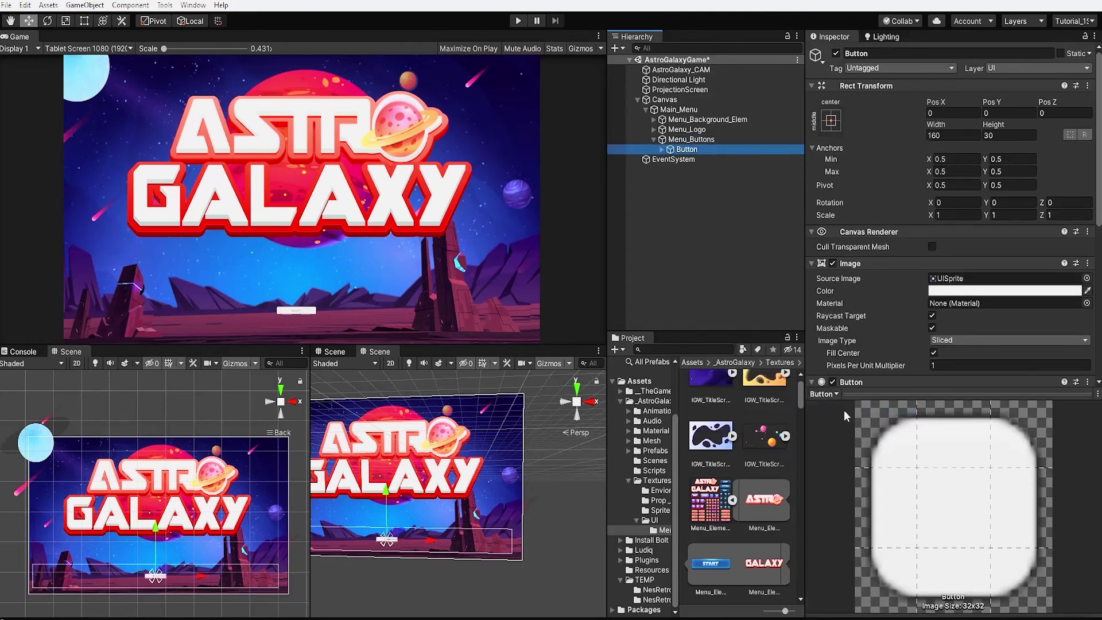
pyautogui.click(661, 149)
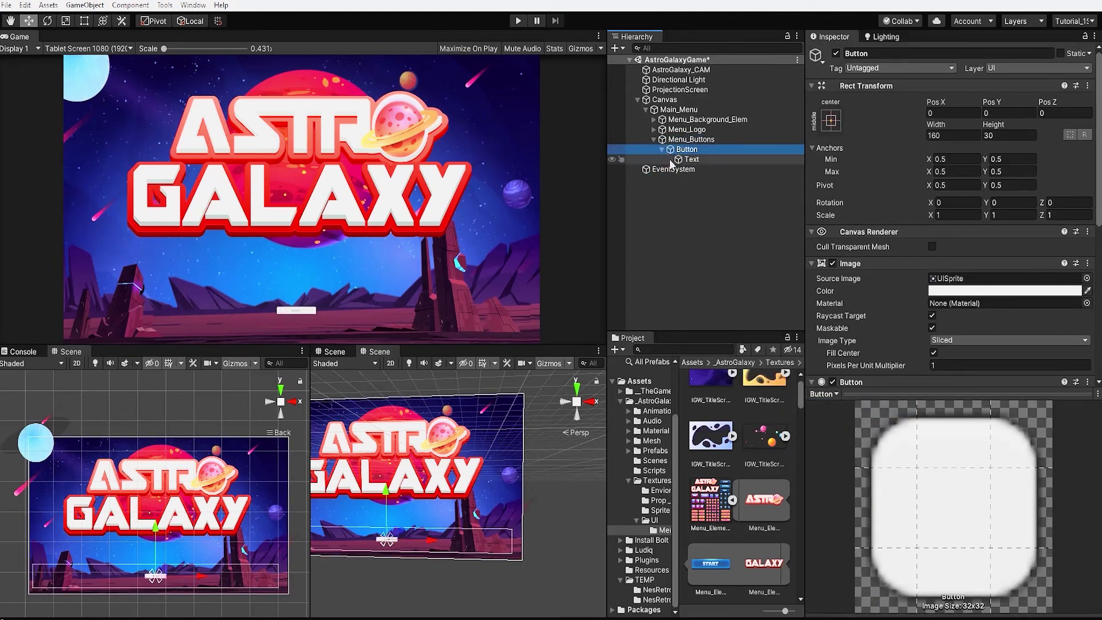
pyautogui.click(691, 160)
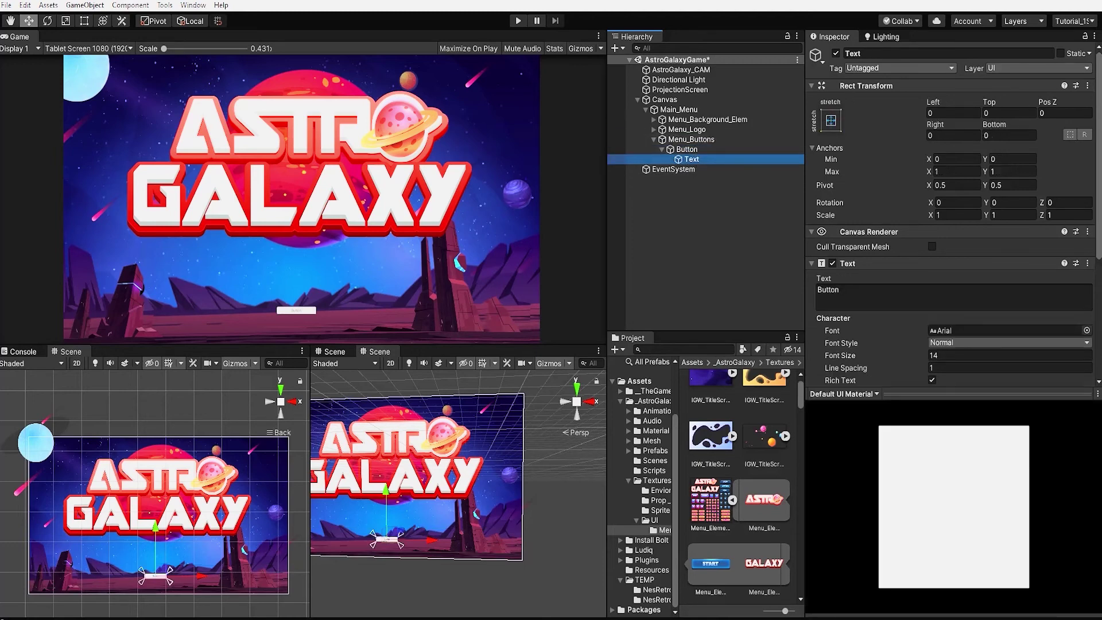
pyautogui.click(687, 149)
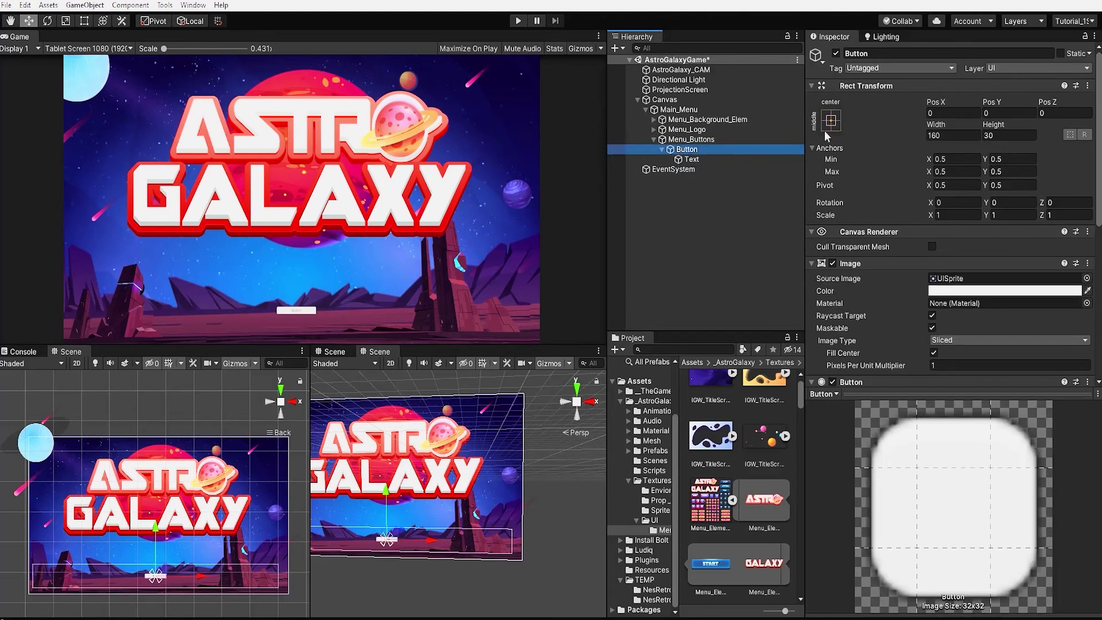
pyautogui.click(161, 582)
pyautogui.scroll(8, 160, 582)
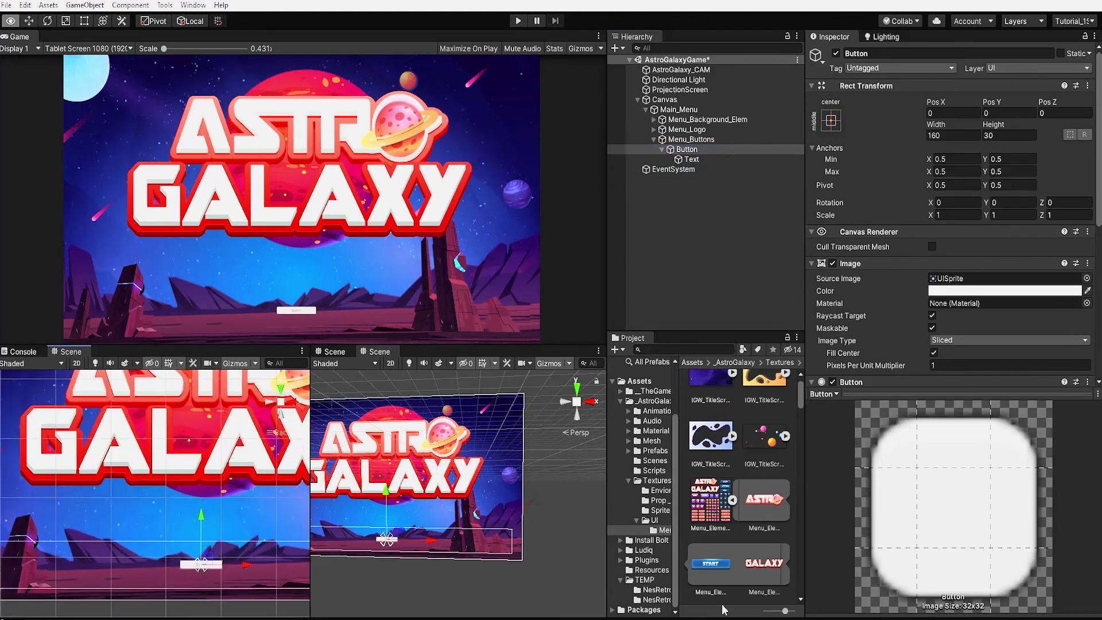
# Step: Widen the button and make its label bold Arial reading NEW BUTTON
pyautogui.moveTo(136, 579); pyautogui.dragTo(56, 607)
pyautogui.click(633, 160)
pyautogui.click(899, 362)
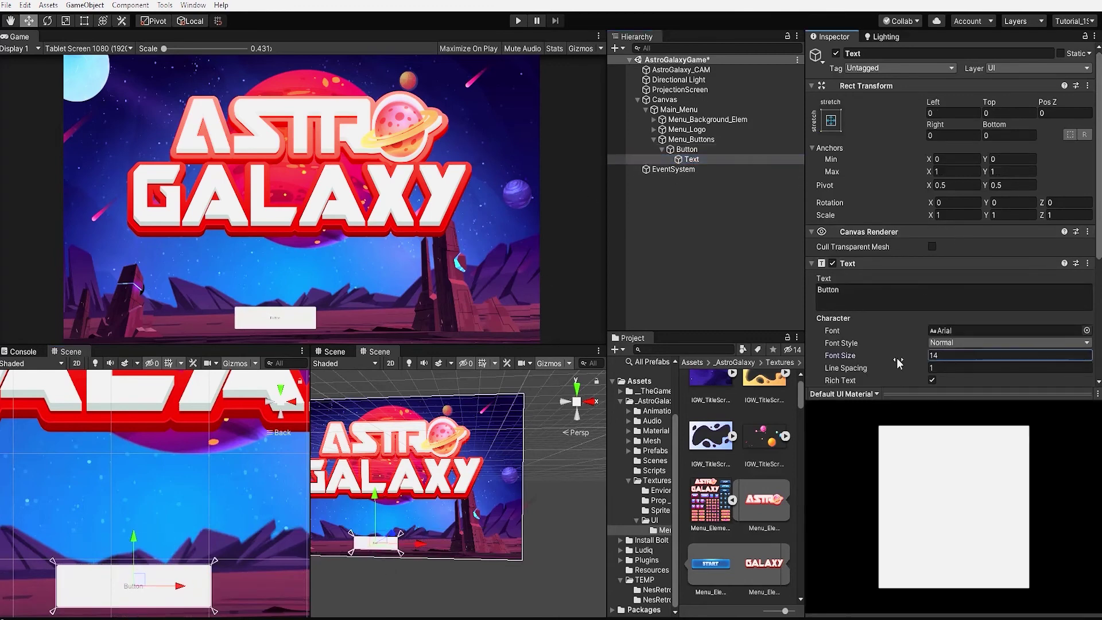
pyautogui.click(1086, 332)
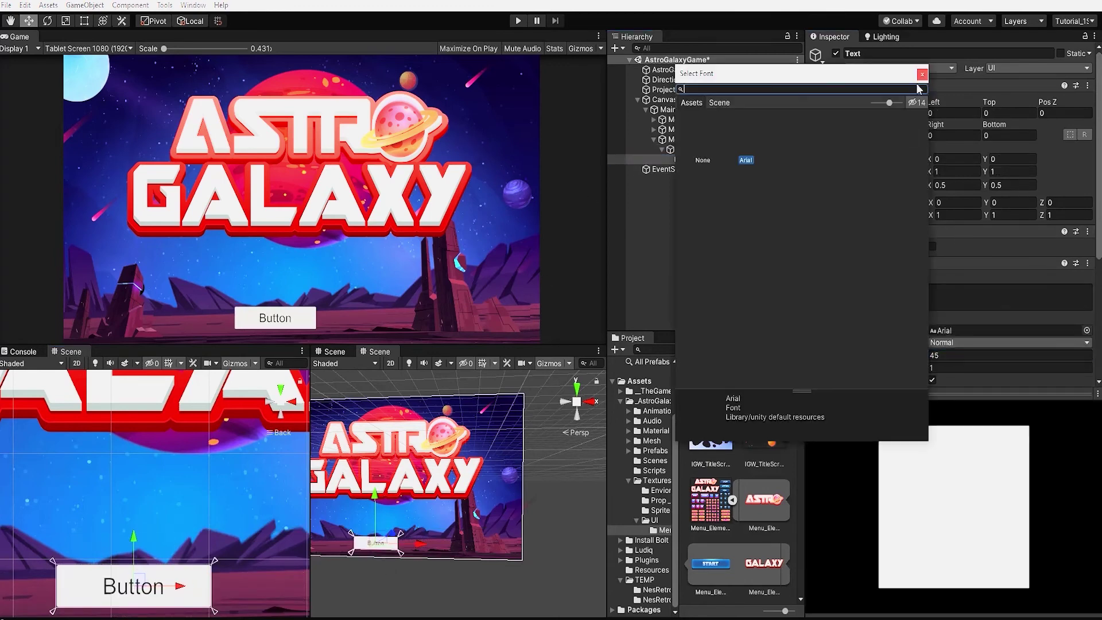
pyautogui.press('Escape')
pyautogui.click(1007, 343)
pyautogui.click(953, 367)
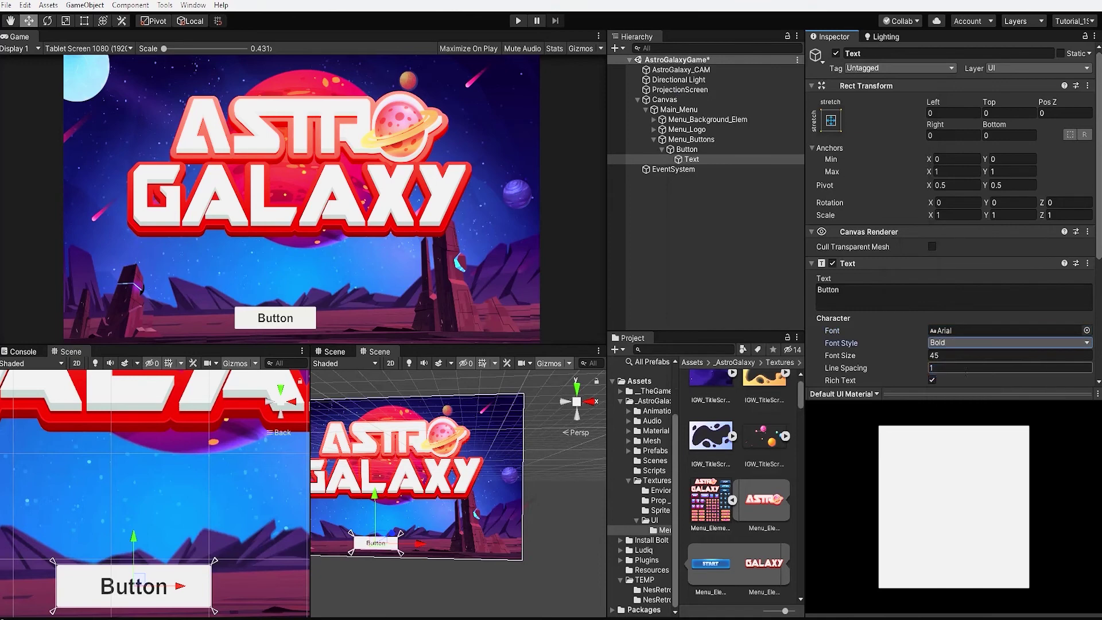
pyautogui.click(903, 305)
pyautogui.write('NEW ')
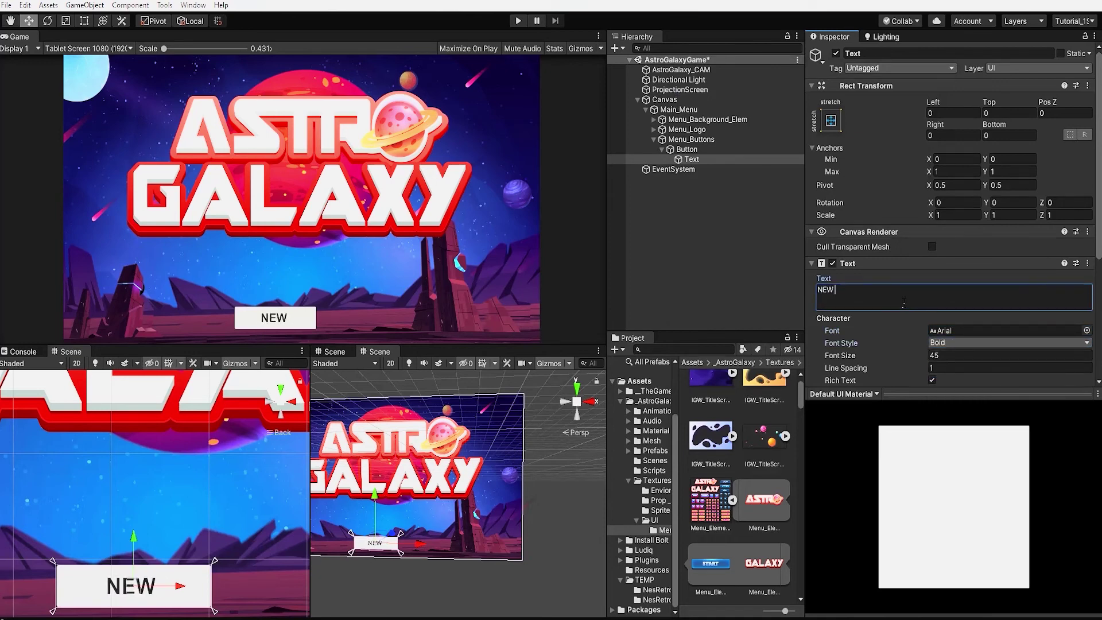
pyautogui.write('BUTTON')
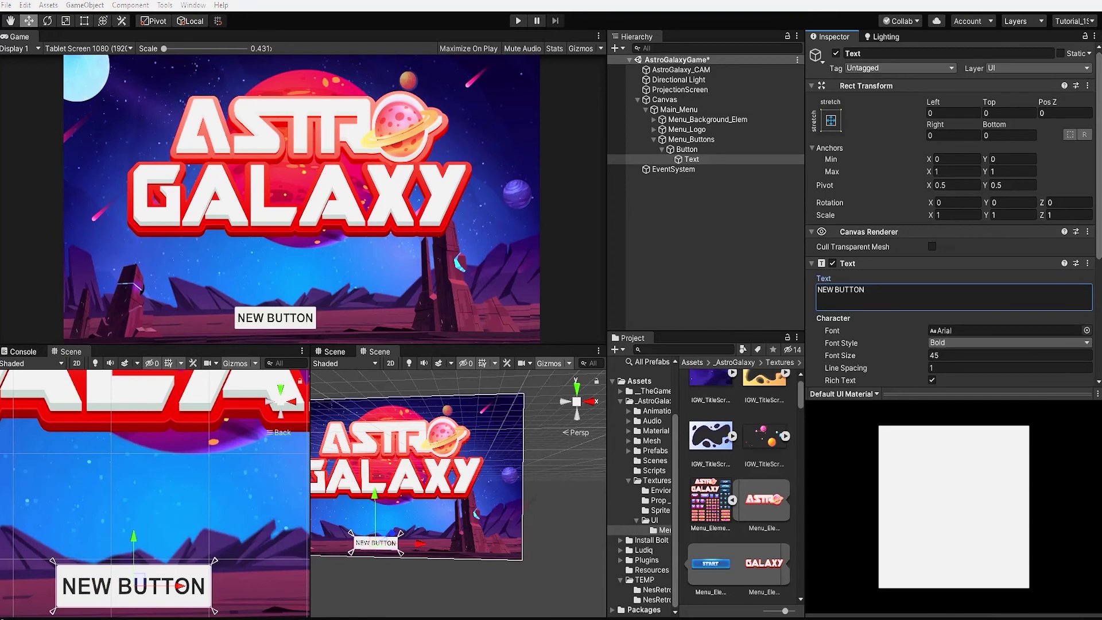
# Step: Delete the button's Text child
pyautogui.click(694, 226)
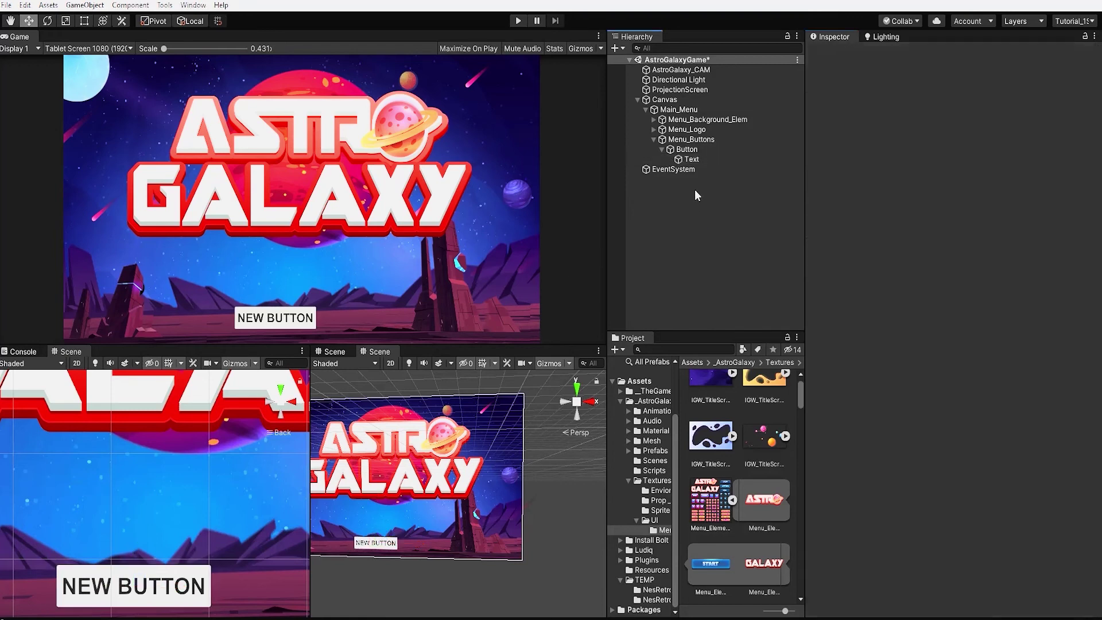
pyautogui.click(693, 160)
pyautogui.press('Delete')
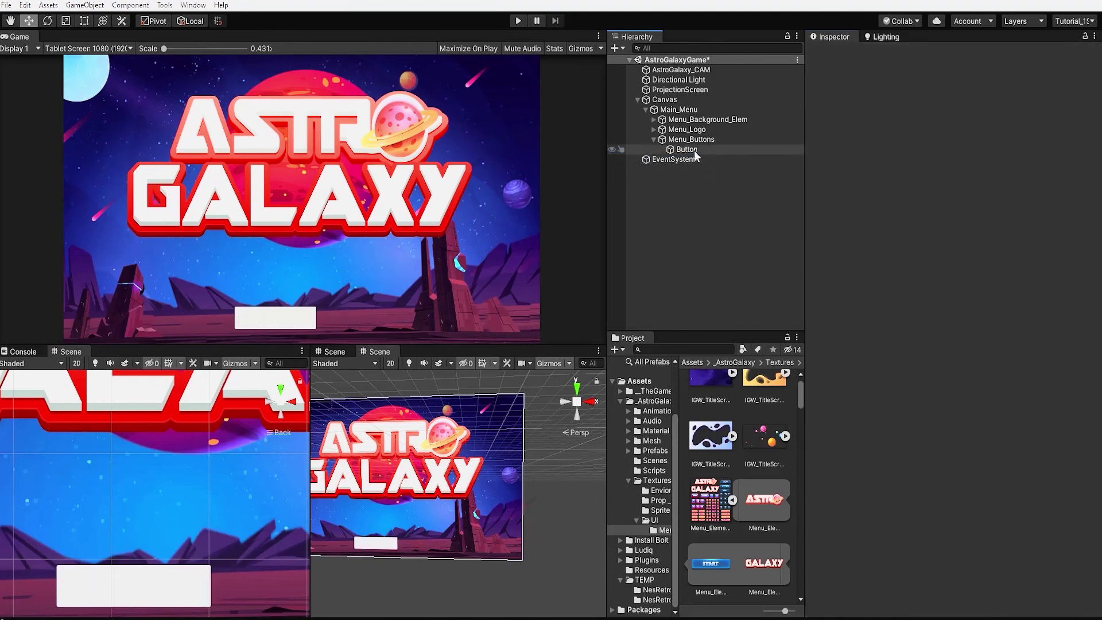
pyautogui.click(694, 150)
pyautogui.scroll(-10, 864, 201)
pyautogui.scroll(4, 870, 206)
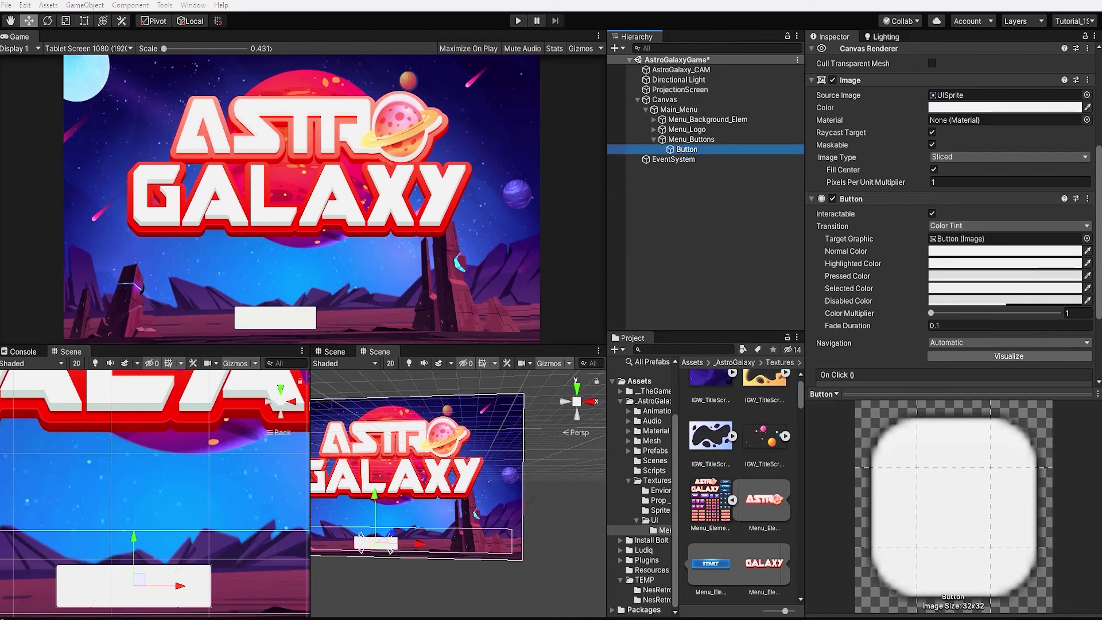
# Step: Set the Highlighted Color to the GALAXY logo's red and Normal Color to light blue
pyautogui.click(978, 266)
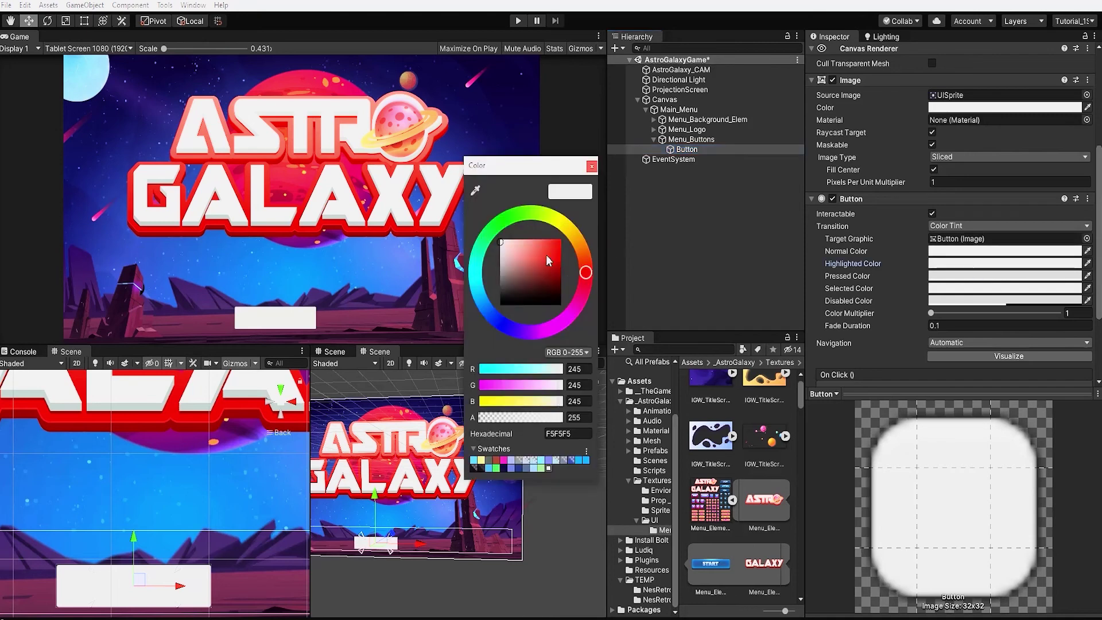
pyautogui.click(475, 190)
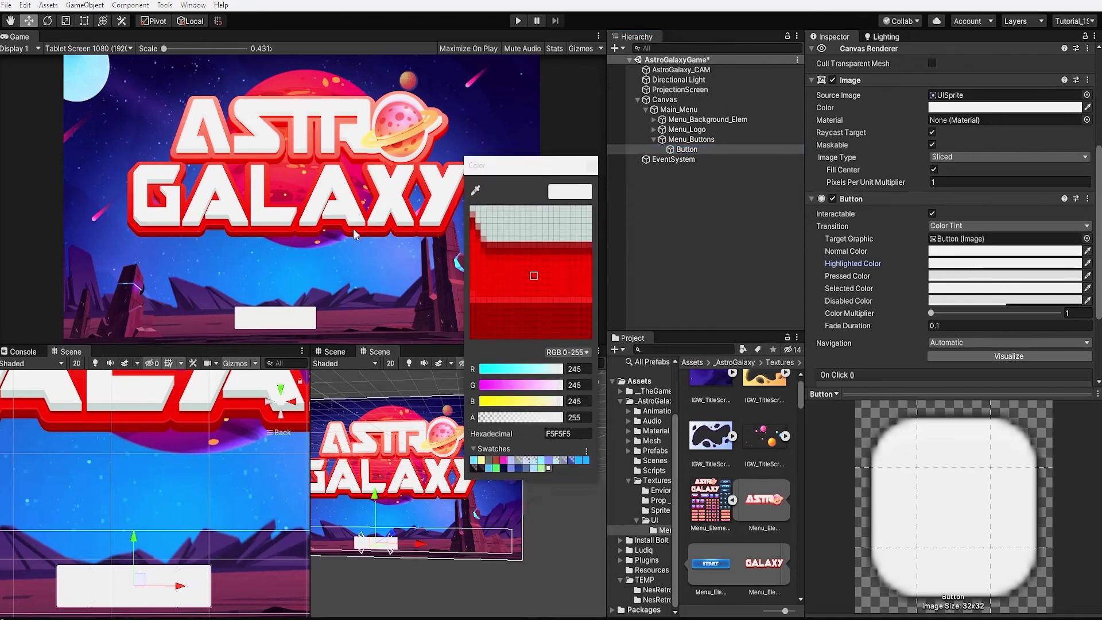
pyautogui.click(353, 228)
pyautogui.click(593, 166)
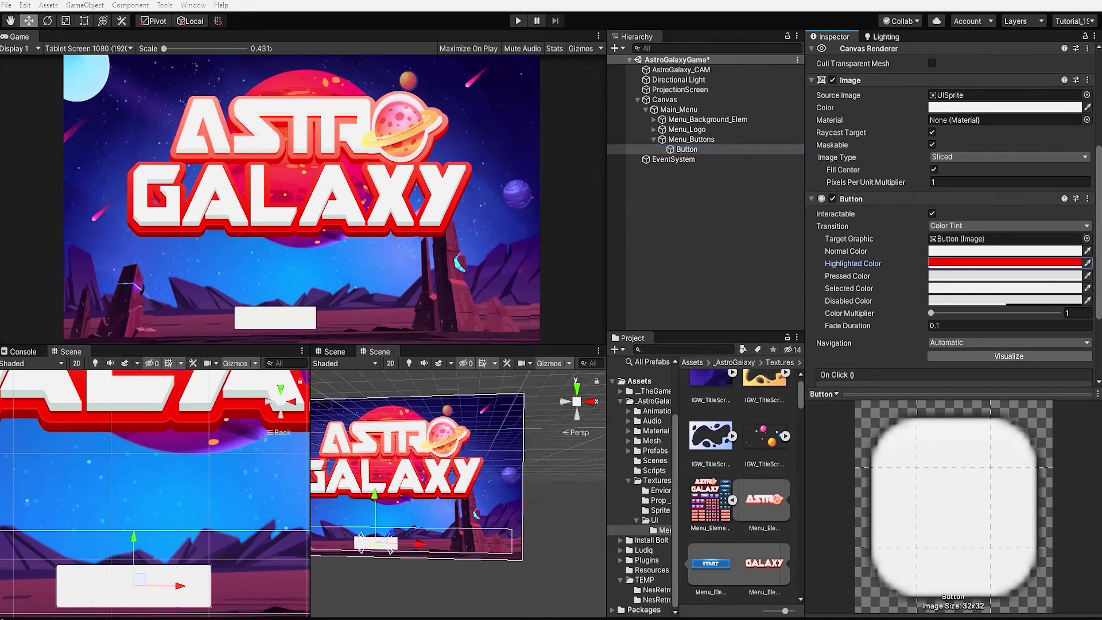
pyautogui.click(1004, 251)
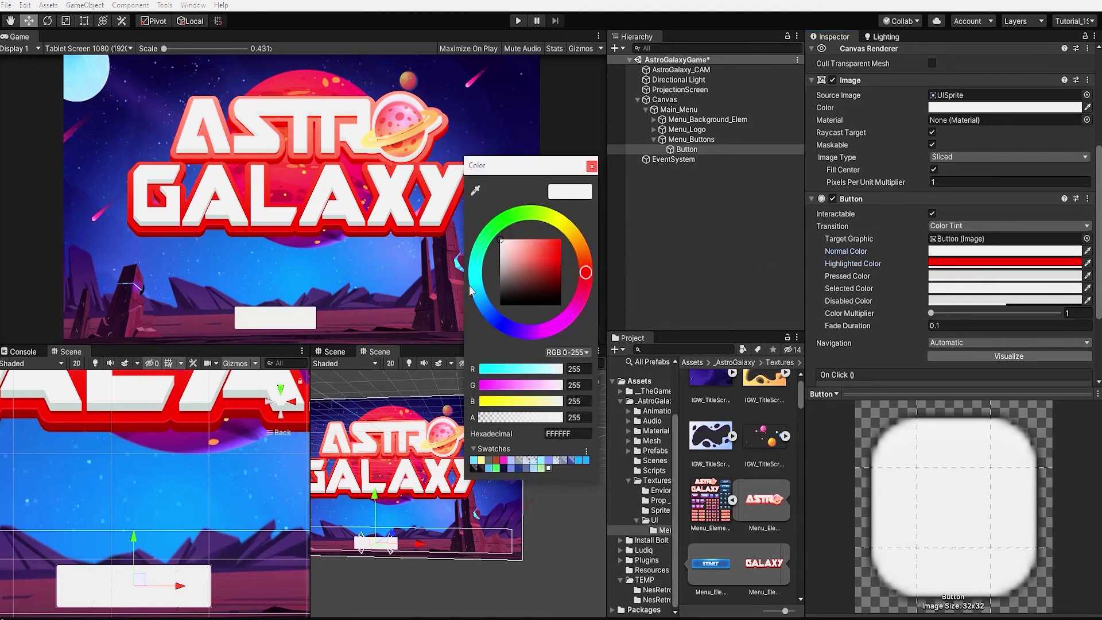
pyautogui.click(475, 191)
pyautogui.click(458, 261)
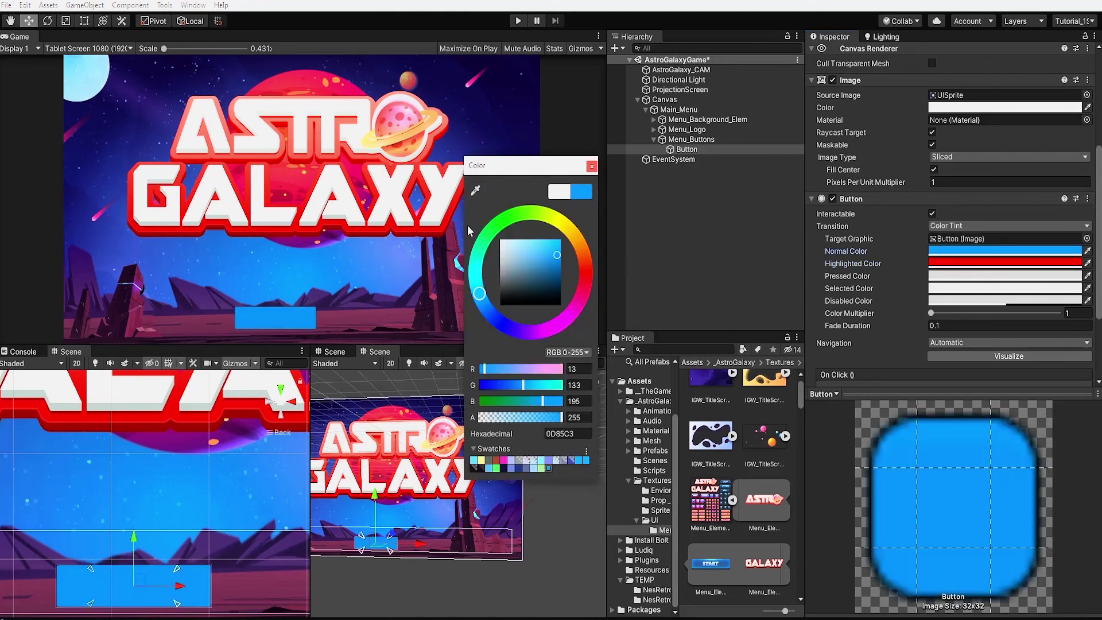
pyautogui.click(525, 245)
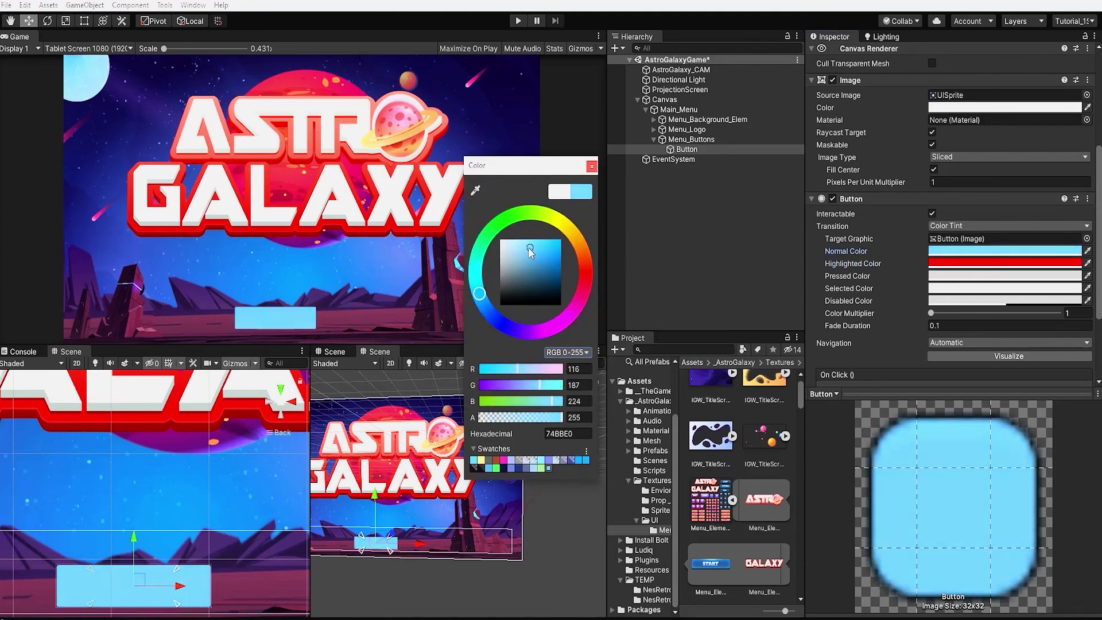
pyautogui.click(591, 167)
# Step: Set the Pressed Color to orange and test the button tints in Play mode
pyautogui.click(519, 21)
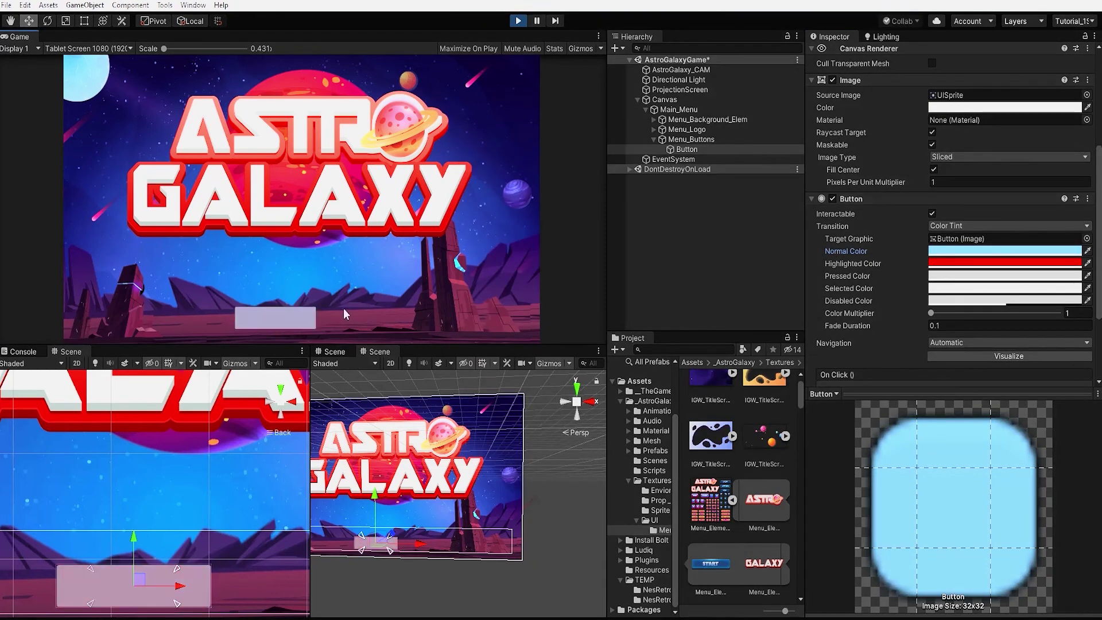
pyautogui.click(300, 322)
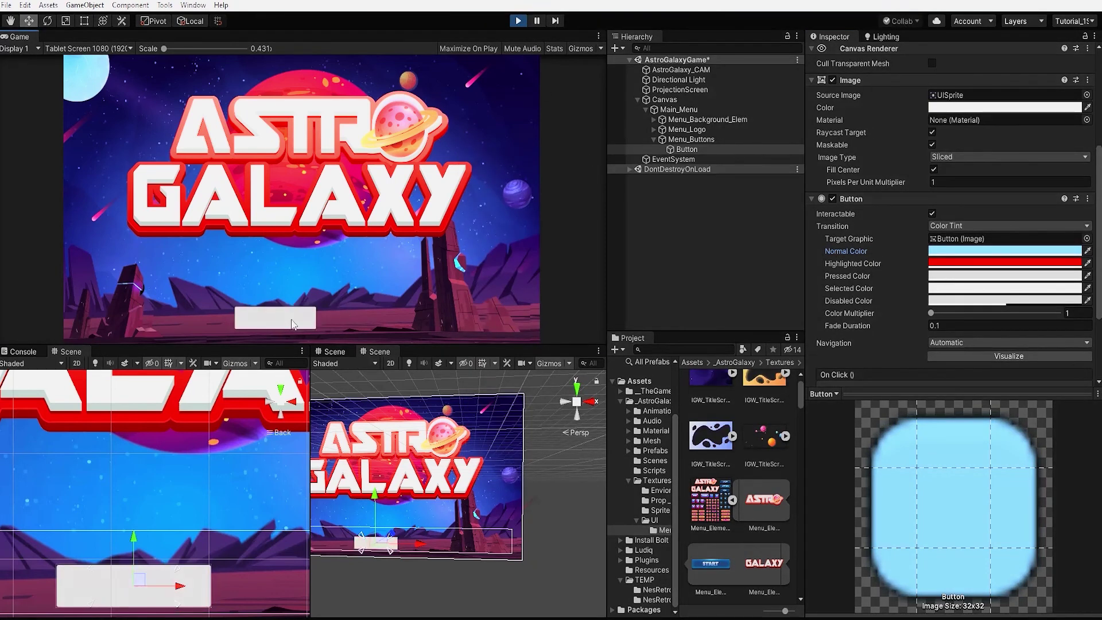
pyautogui.click(936, 276)
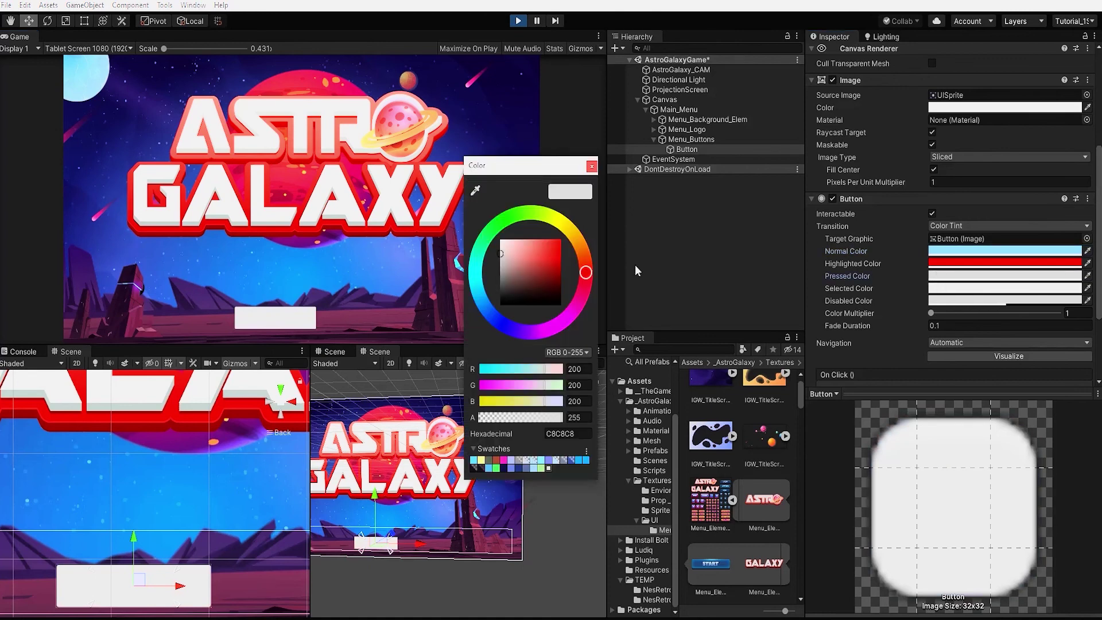
pyautogui.click(573, 232)
pyautogui.click(560, 242)
pyautogui.click(592, 166)
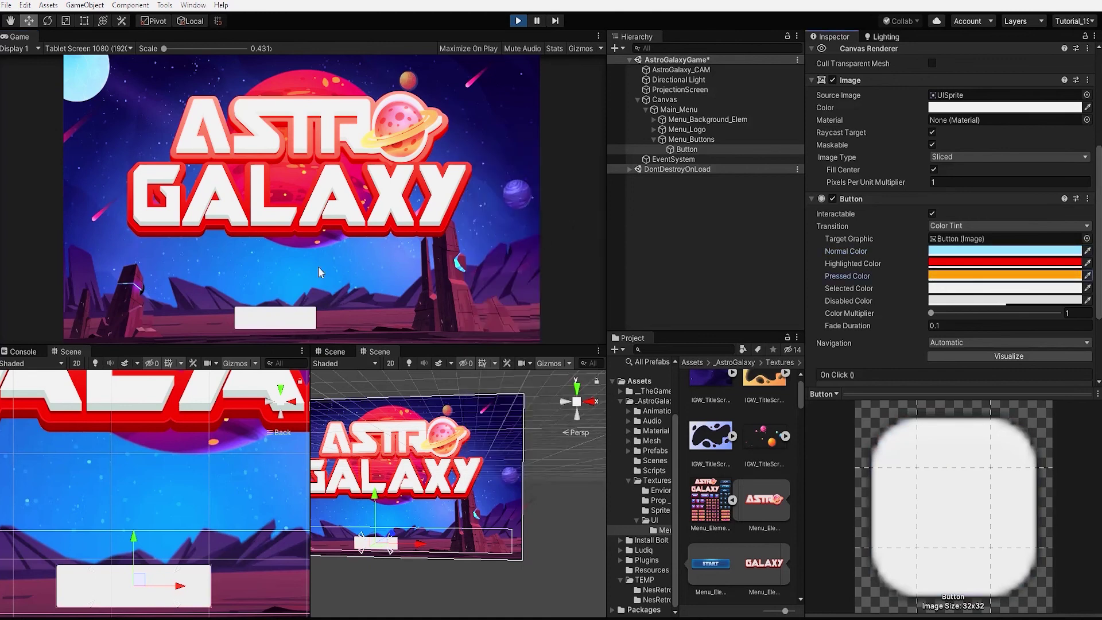
pyautogui.click(296, 322)
pyautogui.click(301, 320)
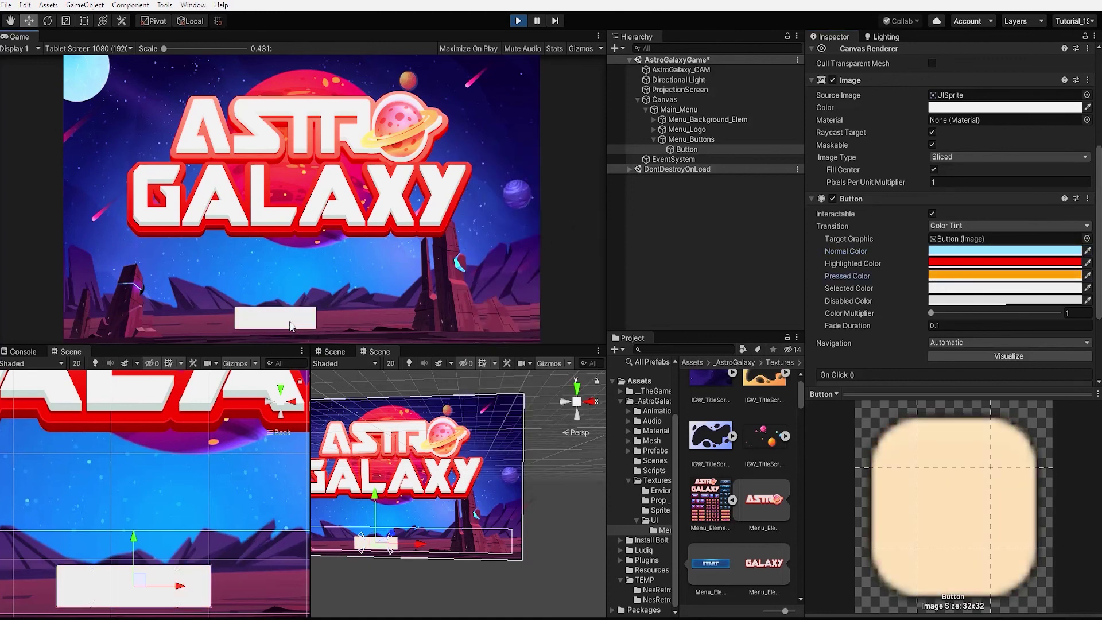
pyautogui.hotkey('ctrl', 'p')
# Step: Give the button the START sprite, stretch its anchors to the parent, and enable Preserve Aspect
pyautogui.moveTo(725, 538); pyautogui.dragTo(1004, 203)
pyautogui.scroll(-3, 759, 473)
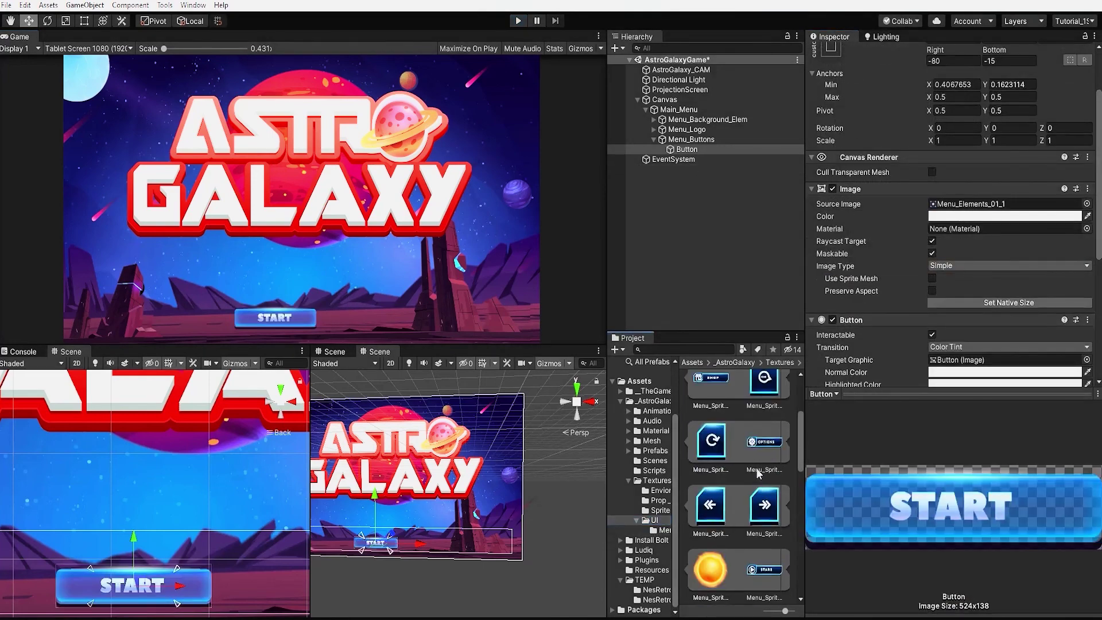
pyautogui.scroll(-3, 759, 474)
pyautogui.moveTo(764, 458); pyautogui.dragTo(1004, 204)
pyautogui.scroll(3, 953, 172)
pyautogui.click(831, 120)
pyautogui.keyDown('alt'); pyautogui.click(947, 301); pyautogui.keyUp('alt')
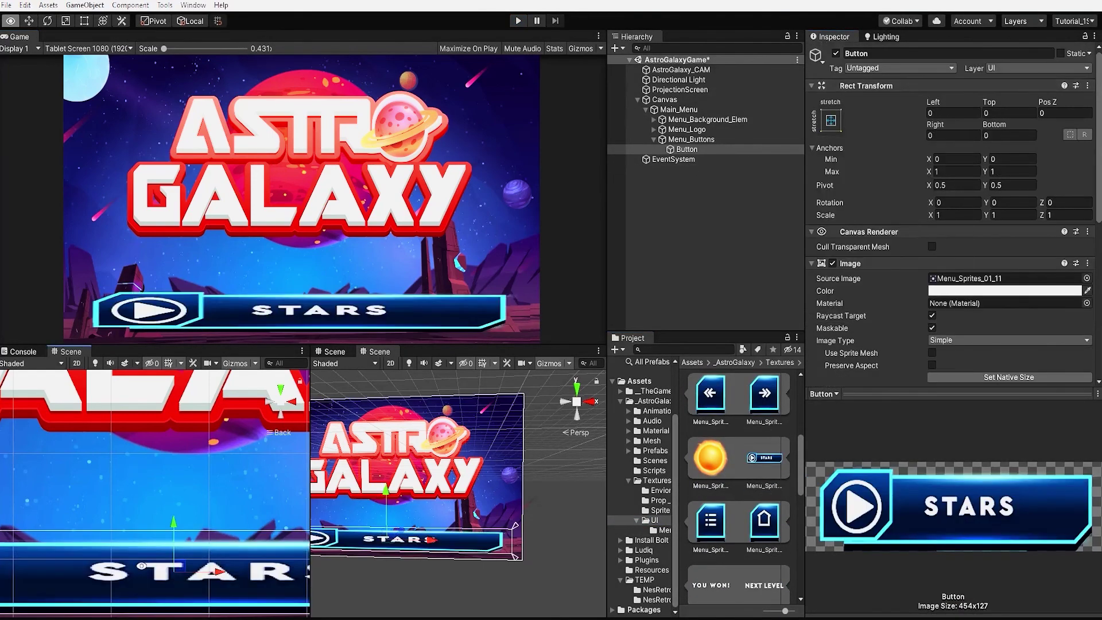
pyautogui.click(931, 365)
pyautogui.moveTo(929, 159)
pyautogui.mouseDown()
pyautogui.moveTo(953, 159)
pyautogui.moveTo(895, 159)
pyautogui.moveTo(929, 159)
pyautogui.mouseUp()
# Step: Move the button higher in the menu and duplicate it with Ctrl+D
pyautogui.click(691, 140)
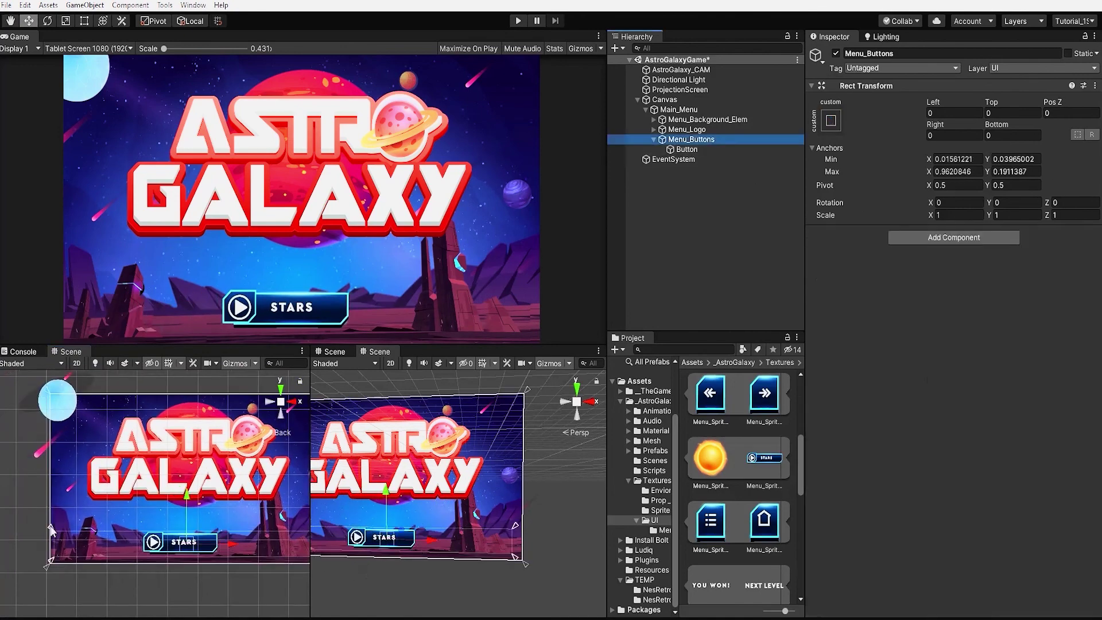
pyautogui.click(183, 519)
pyautogui.moveTo(184, 520); pyautogui.dragTo(189, 542)
pyautogui.hotkey('ctrl', 'd')
# Step: Swap the Source Image sprites on the duplicate and first button, trying START and PLAY
pyautogui.scroll(-4, 738, 488)
pyautogui.scroll(-3, 921, 307)
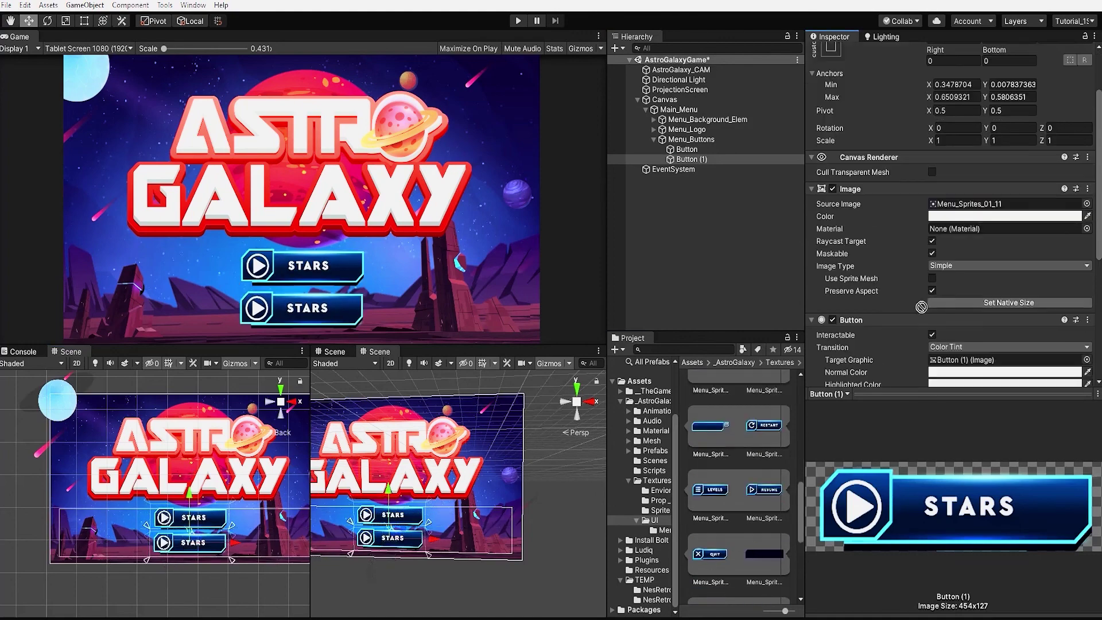
pyautogui.moveTo(921, 307); pyautogui.dragTo(1005, 204)
pyautogui.click(686, 150)
pyautogui.scroll(4, 736, 483)
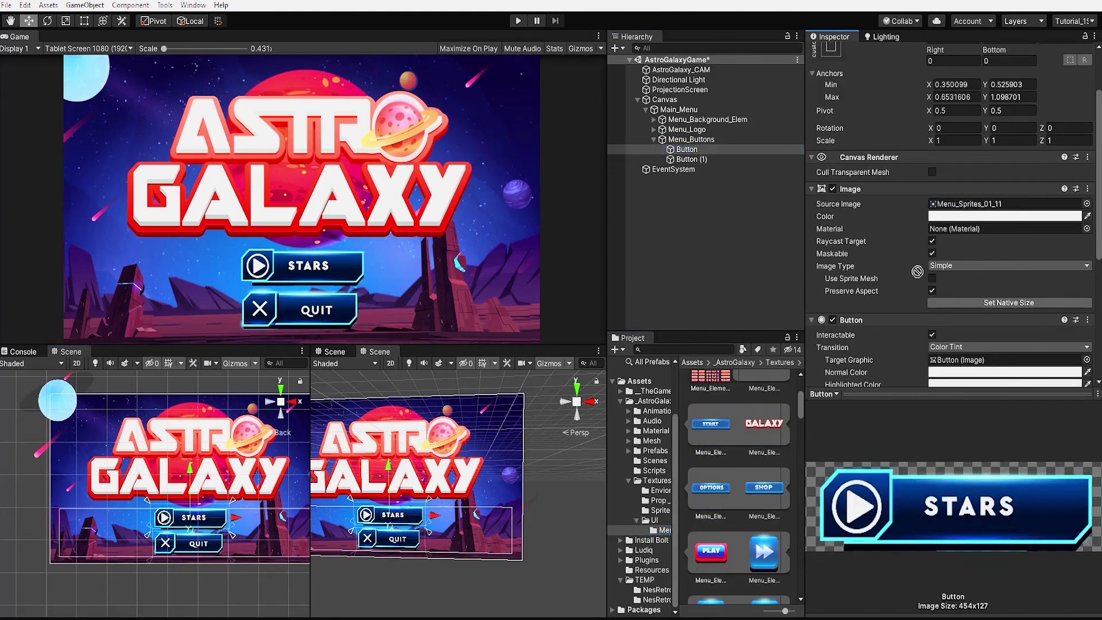
pyautogui.moveTo(917, 271); pyautogui.dragTo(1005, 203)
pyautogui.scroll(-3, 737, 488)
pyautogui.moveTo(711, 511); pyautogui.dragTo(1004, 203)
pyautogui.scroll(3, 724, 481)
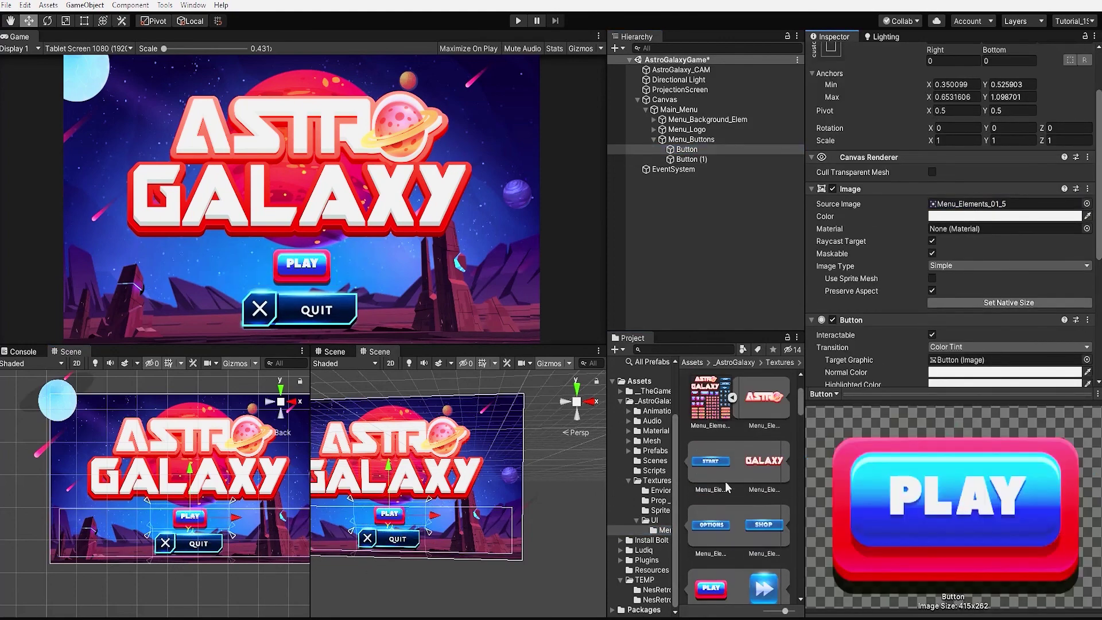
pyautogui.moveTo(724, 481); pyautogui.dragTo(1004, 204)
# Step: Give Button (1) the blue OPTIONS sprite Menu_Elements_01_3, then reselect Menu_Buttons
pyautogui.scroll(-2, 1005, 204)
pyautogui.scroll(-5, 746, 516)
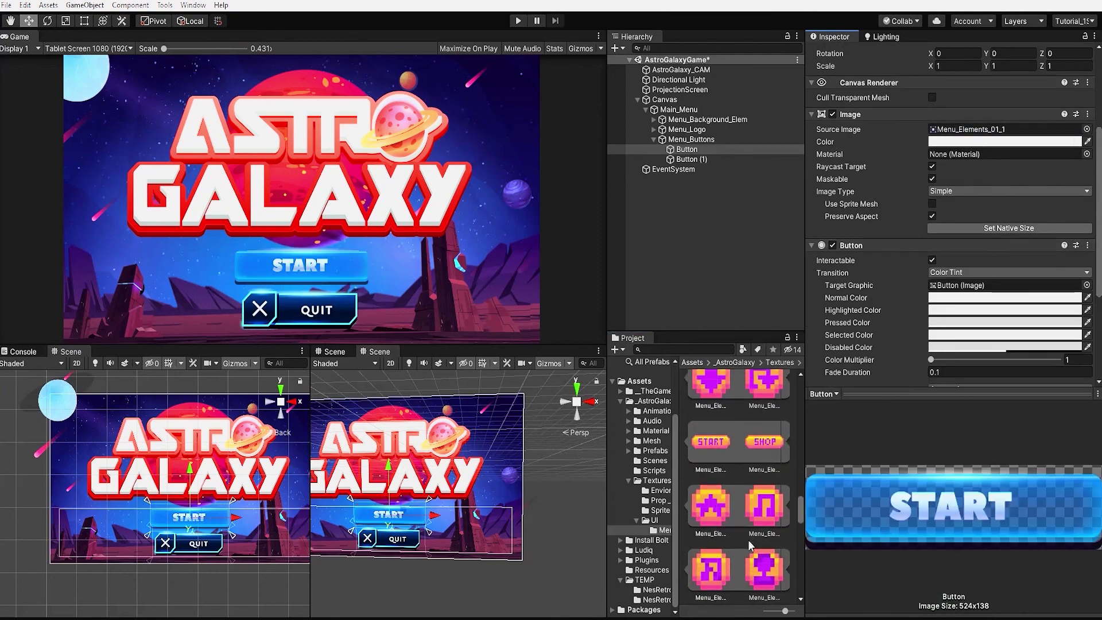
# Step: Rename the first button to Start_Button
pyautogui.click(686, 149)
pyautogui.press('F2')
pyautogui.write('Start_Button')
pyautogui.press('Return')
pyautogui.click(692, 159)
pyautogui.scroll(-3, 732, 467)
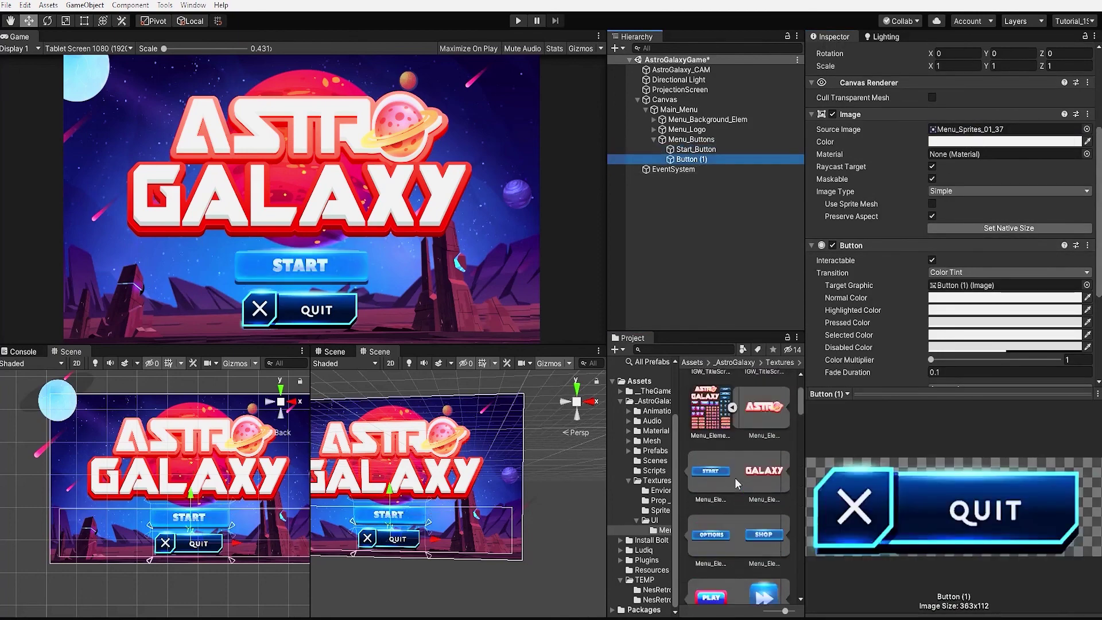
pyautogui.scroll(1, 734, 478)
pyautogui.moveTo(706, 546); pyautogui.dragTo(234, 565)
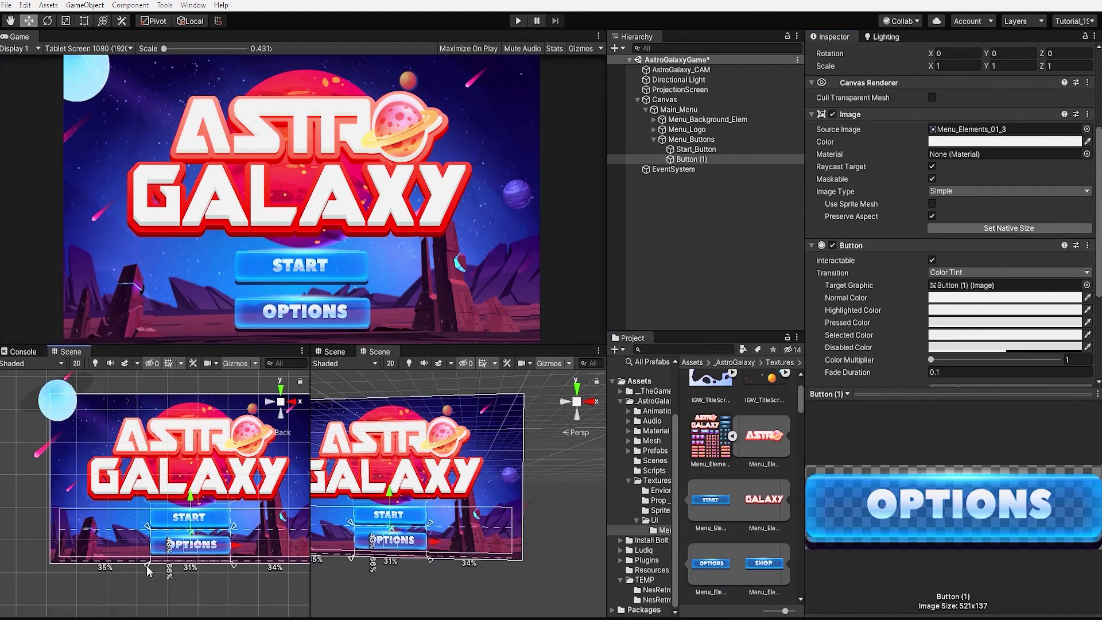
pyautogui.click(60, 508)
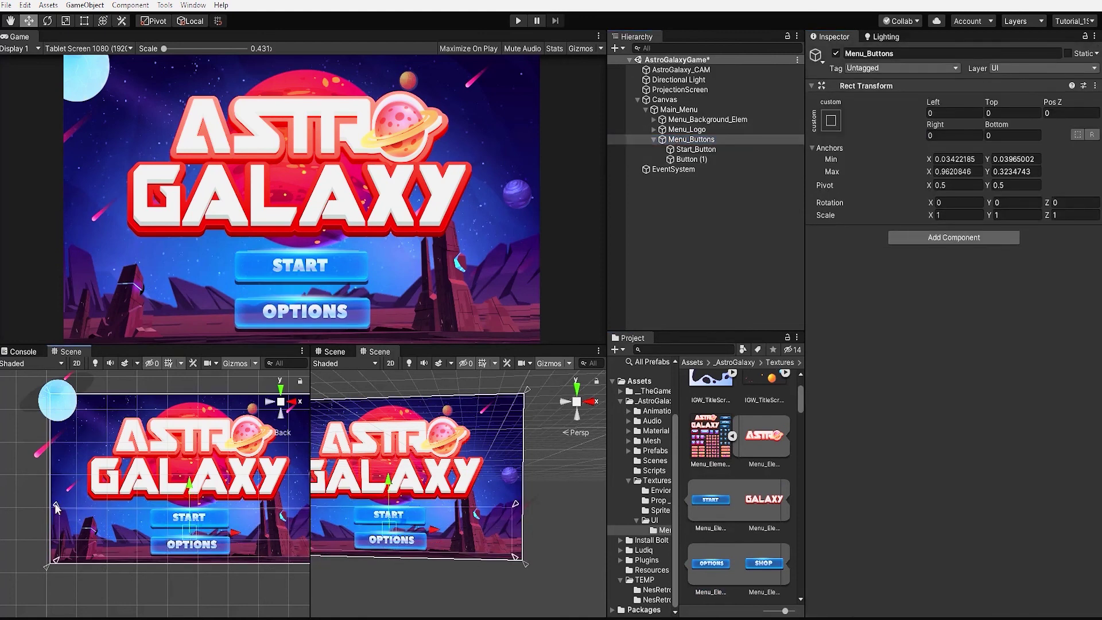
# Step: Drag Menu_Buttons' anchors to X 0.0404–0.9704, Y 0.0323–0.2941, lowering the buttons slightly
pyautogui.moveTo(56, 504); pyautogui.dragTo(57, 510)
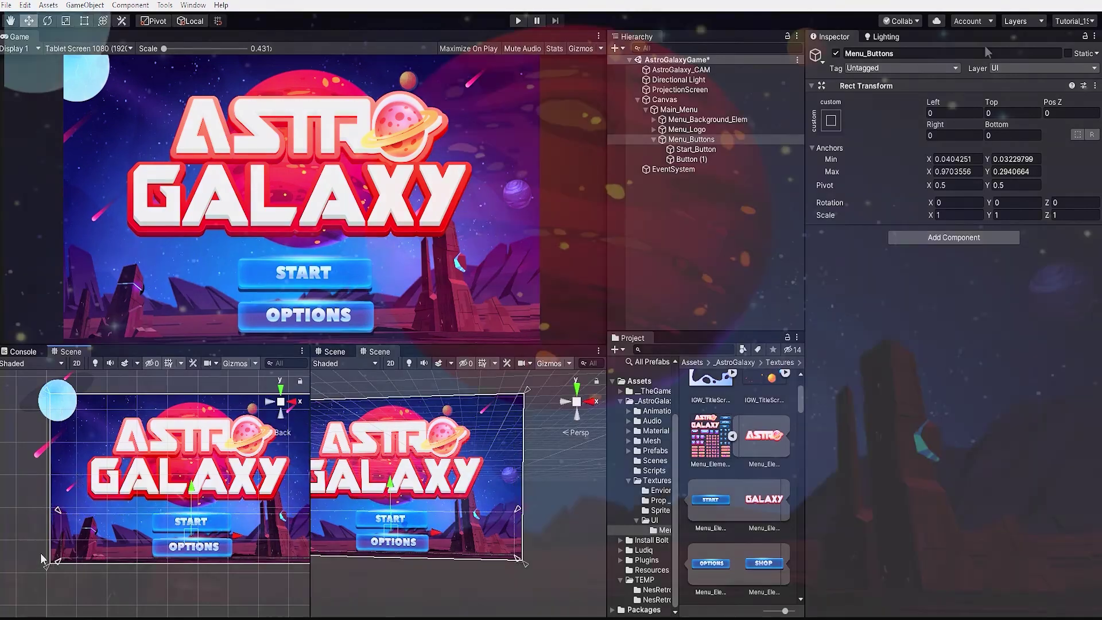